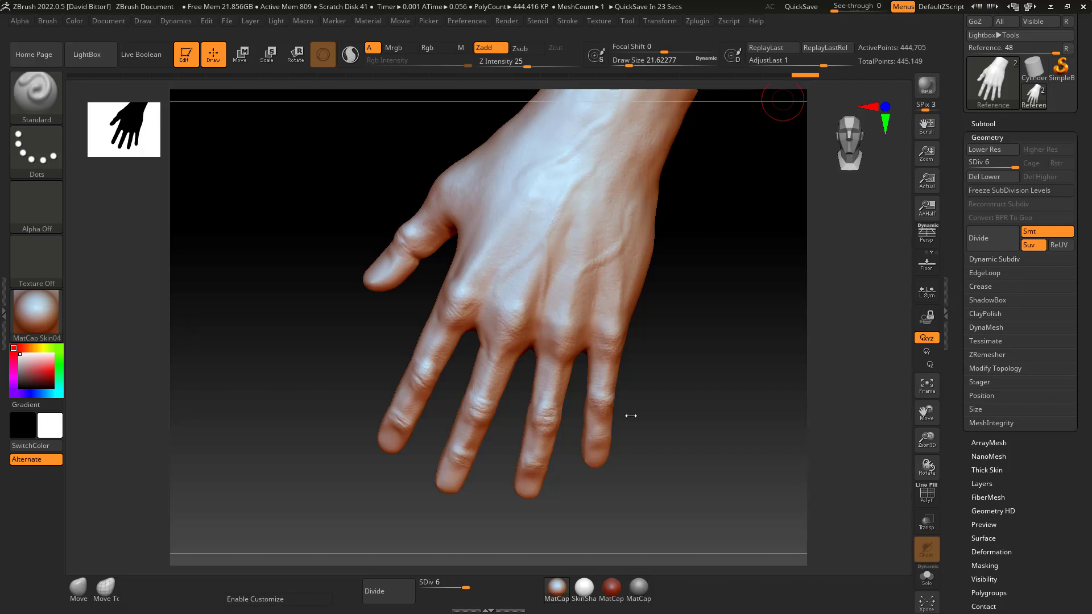
Step: Mask a rounded fingernail shape on the back of the index fingertip with a draw size of about 6.58
drag(662, 414, 667, 410)
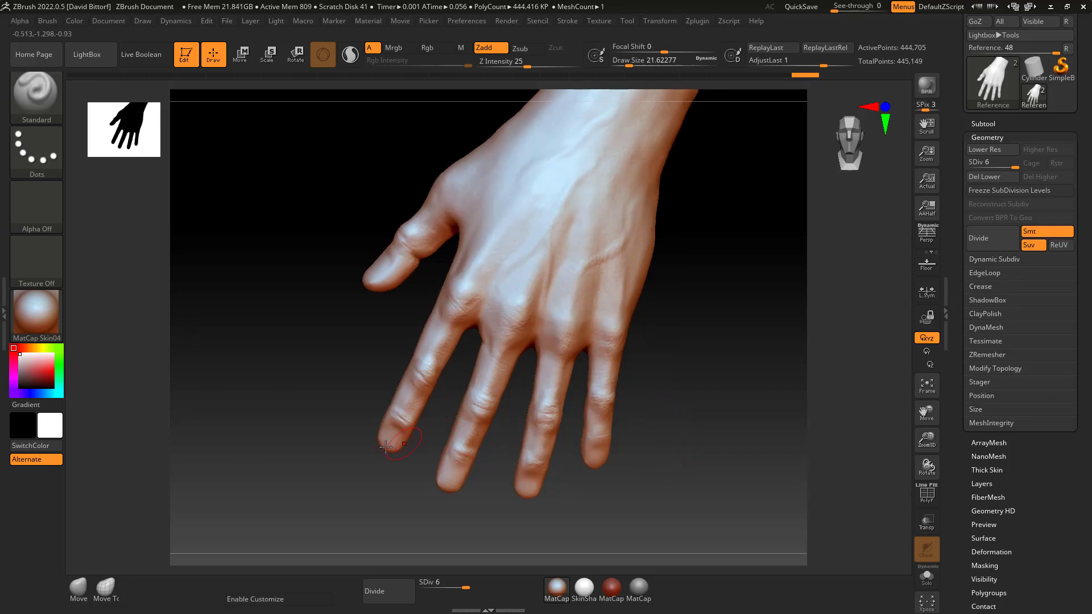
alt+drag(384, 502, 442, 464)
key(space)
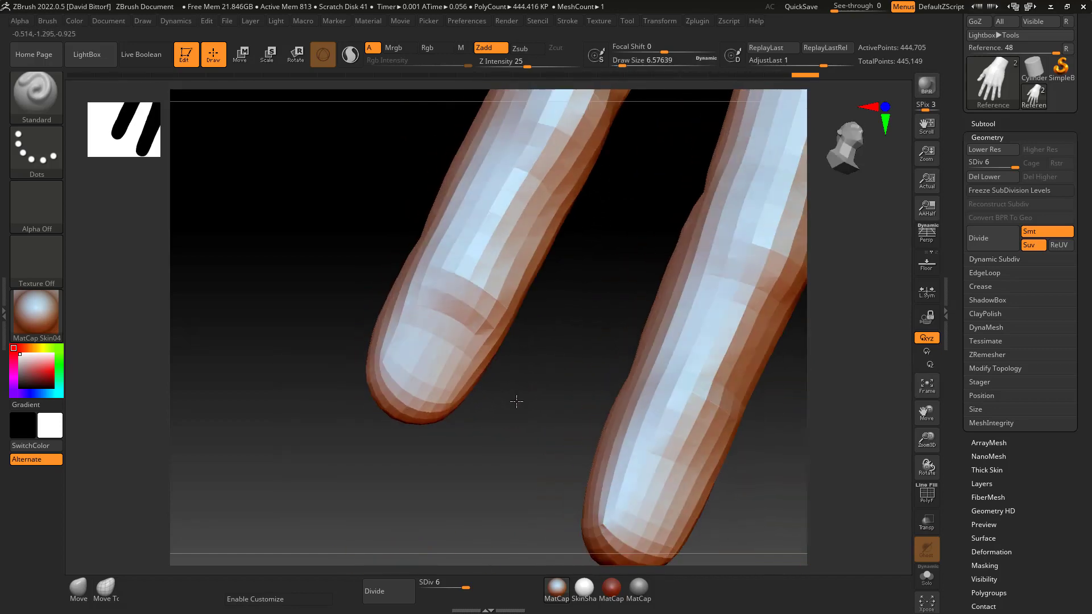
key(ctrl+1)
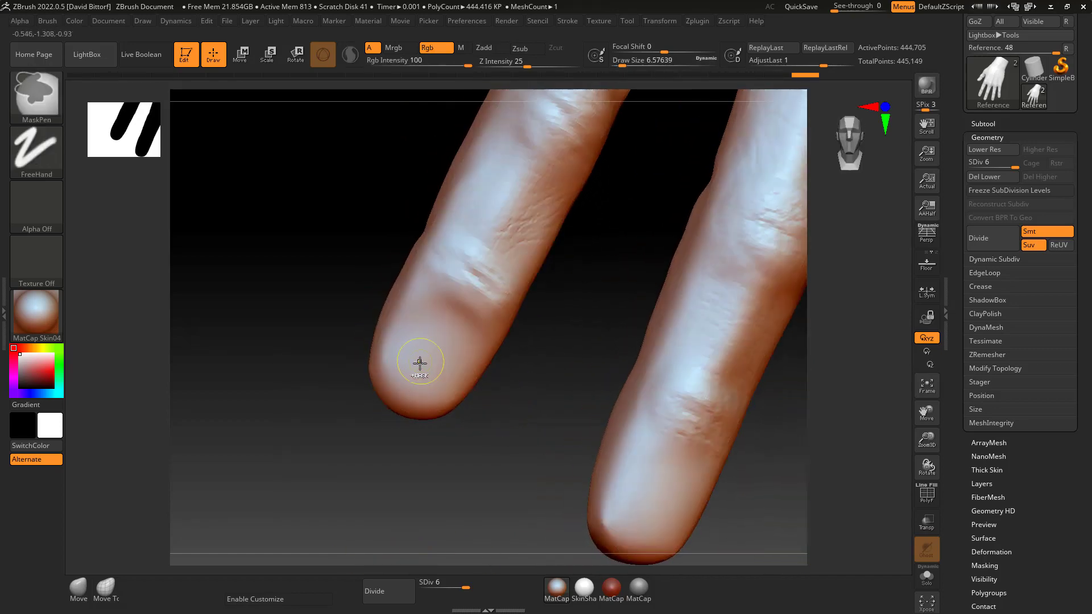
mouse_move(419, 360)
ctrl+mouse_down()
mouse_move(419, 324)
mouse_move(398, 341)
mouse_move(449, 374)
mouse_move(425, 359)
mouse_move(426, 329)
mouse_move(455, 319)
mouse_move(400, 352)
mouse_move(434, 322)
ctrl+mouse_up()
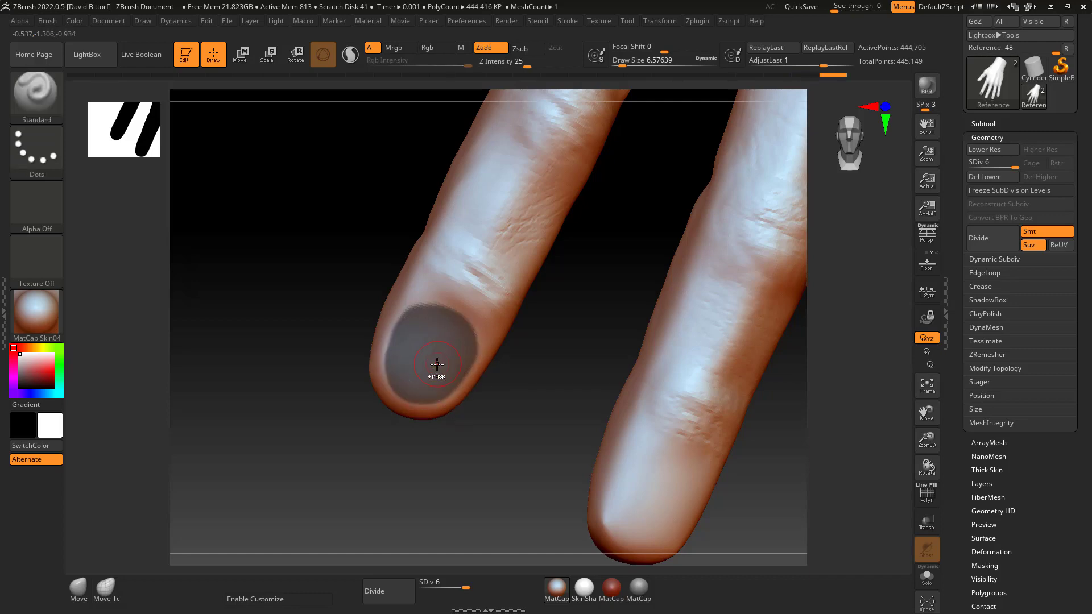
Step: Invert the fingernail mask and shape the unmasked nail surface and its edges with the Move brush
click(35, 94)
click(326, 107)
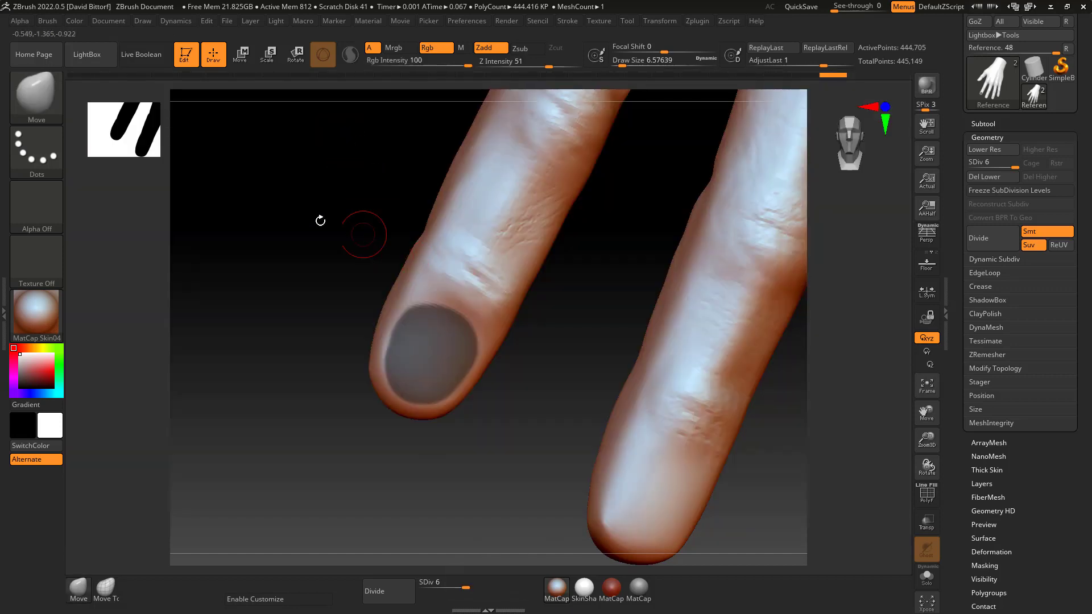
drag(514, 441, 435, 439)
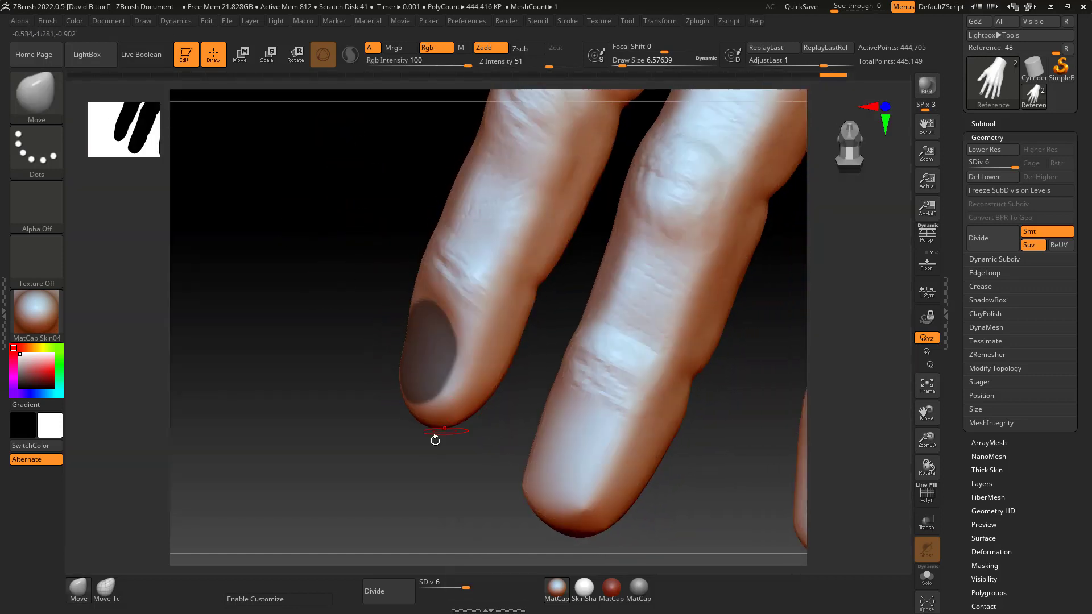
ctrl+click(341, 459)
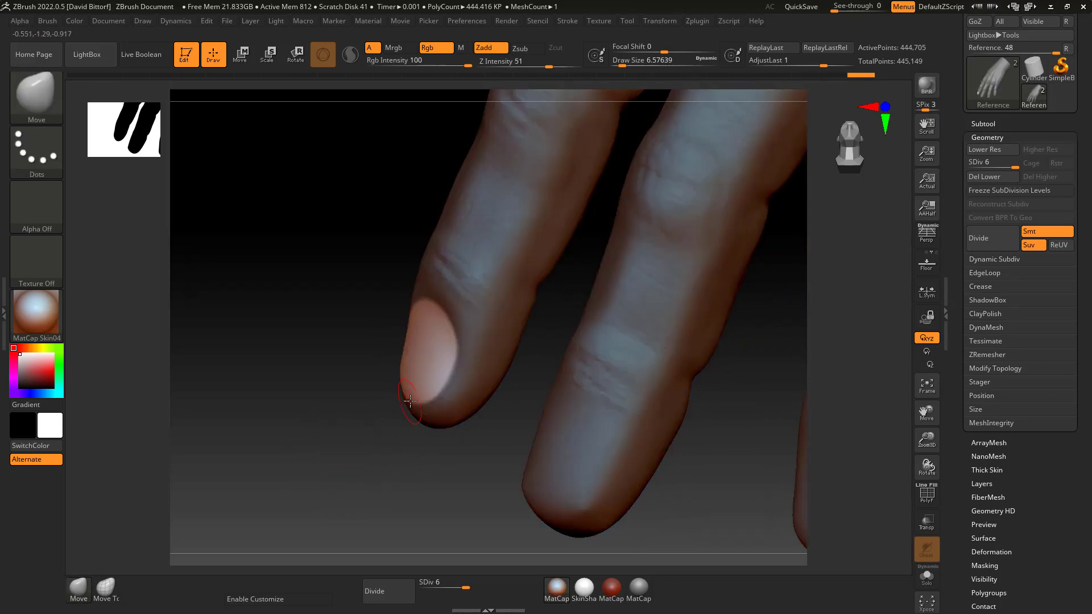
key(space)
drag(410, 400, 415, 398)
mouse_move(392, 446)
mouse_down()
mouse_move(409, 404)
mouse_move(445, 428)
mouse_move(434, 395)
mouse_move(446, 375)
mouse_move(429, 370)
mouse_move(401, 373)
mouse_move(458, 380)
mouse_move(471, 446)
mouse_move(459, 379)
mouse_move(409, 441)
mouse_move(455, 317)
mouse_move(361, 428)
mouse_move(350, 417)
mouse_up()
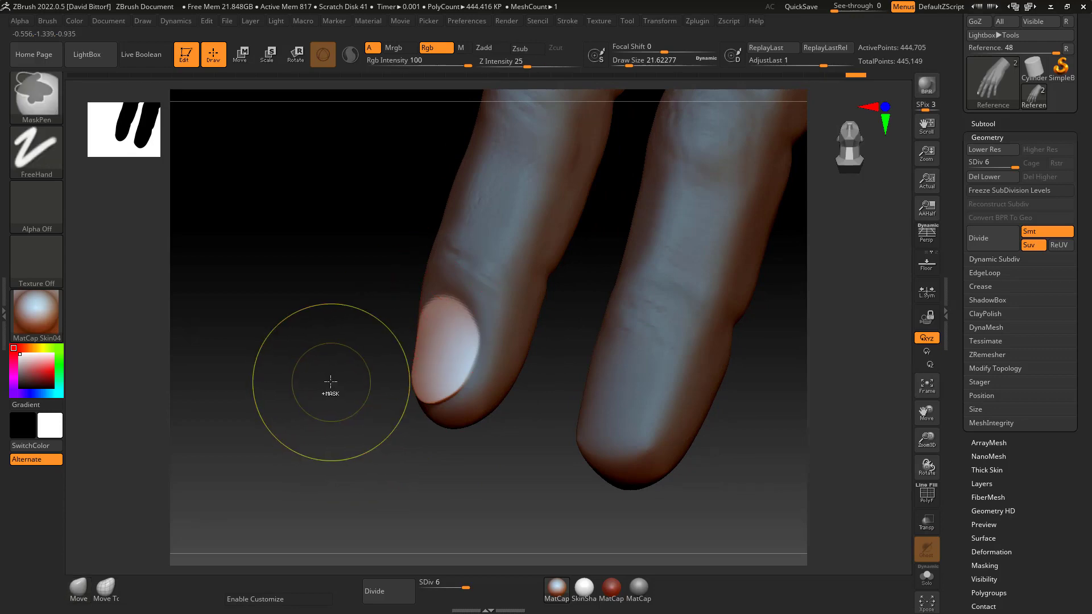
Step: Invert the mask again, move the skin around the nail with the Move brush at draw size 21.62, and clear the mask
drag(329, 378, 349, 370)
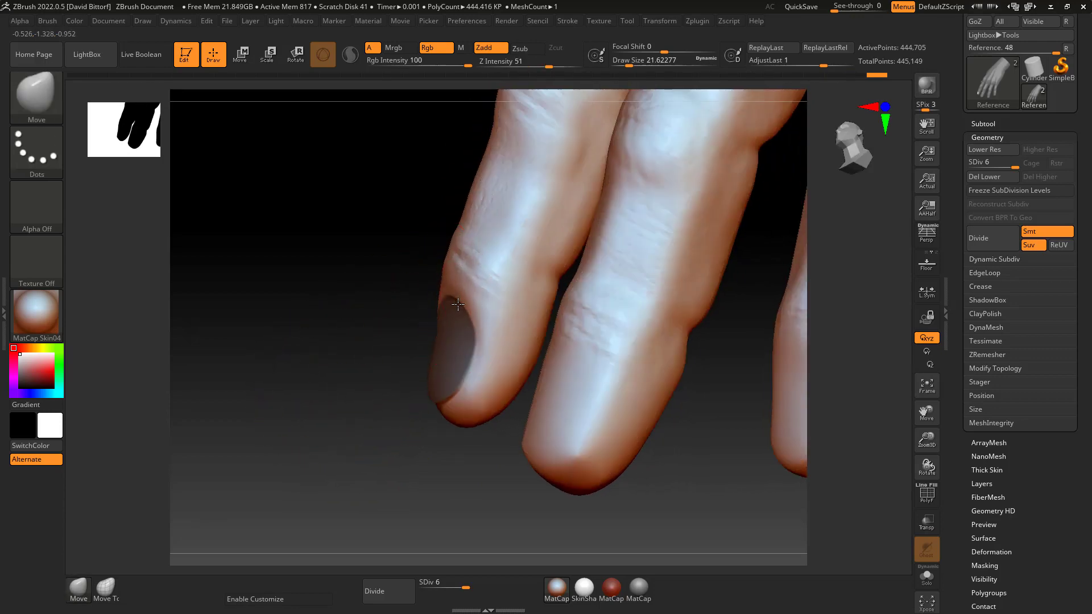
drag(419, 317, 455, 312)
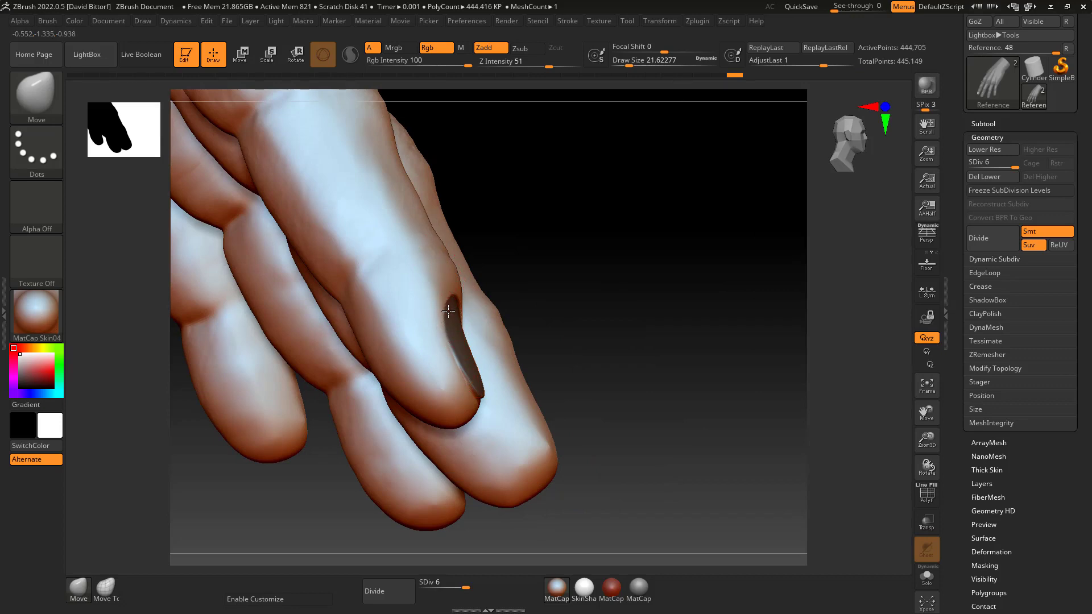
mouse_move(494, 283)
mouse_down()
mouse_move(565, 324)
mouse_move(514, 337)
mouse_move(377, 416)
mouse_up()
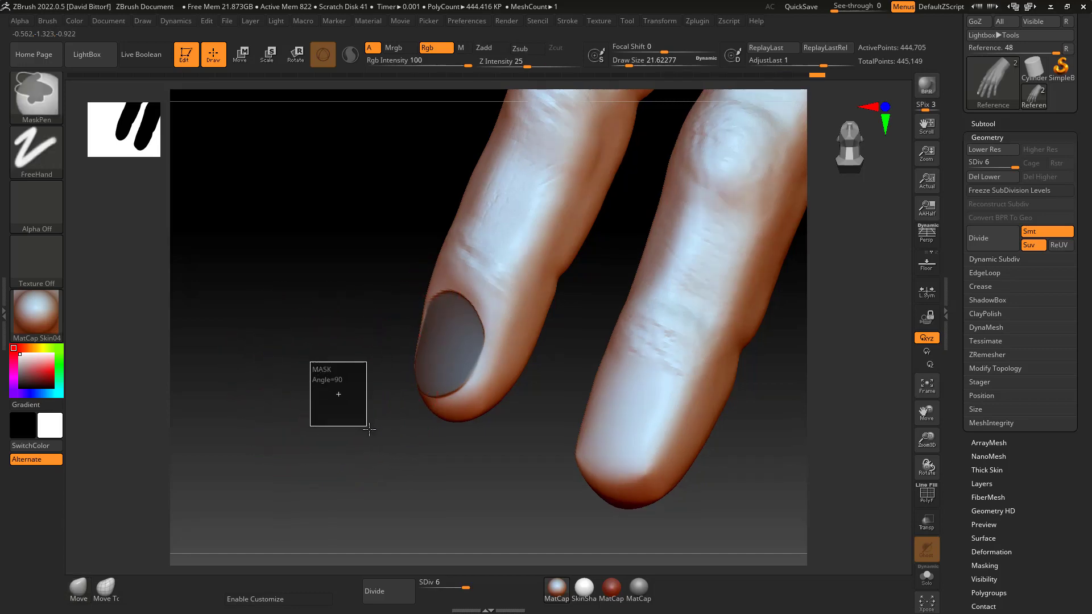
mouse_move(334, 383)
mouse_down()
mouse_move(370, 441)
mouse_move(414, 434)
mouse_move(329, 390)
mouse_move(488, 443)
mouse_move(550, 443)
mouse_move(546, 414)
mouse_move(505, 398)
mouse_up()
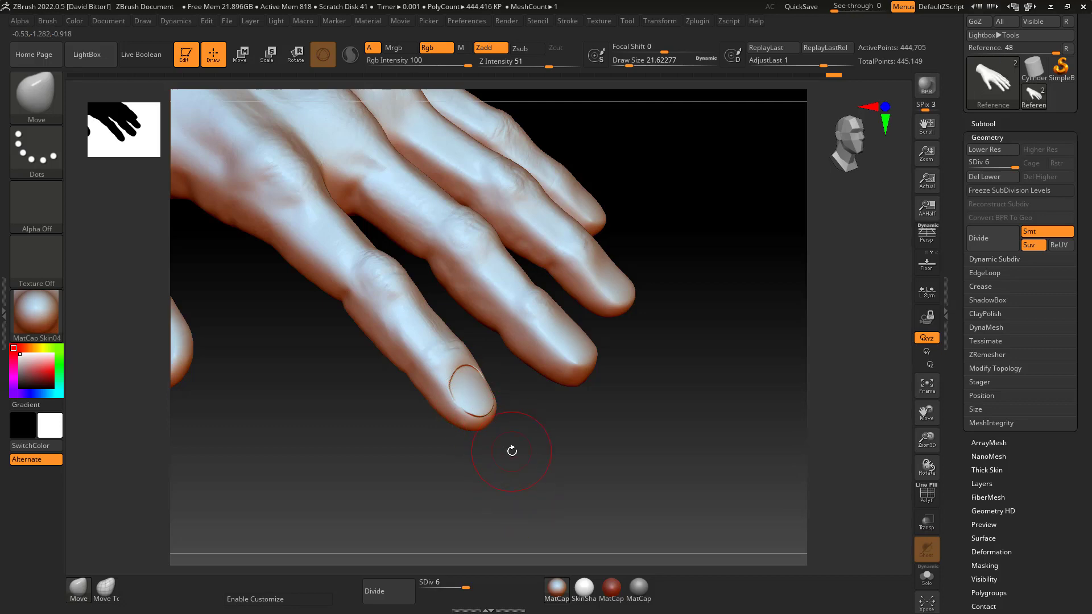
Step: Examine the index fingernail from several angles and the palm side of the fingertips
drag(616, 426, 648, 422)
key(super)
key(Escape)
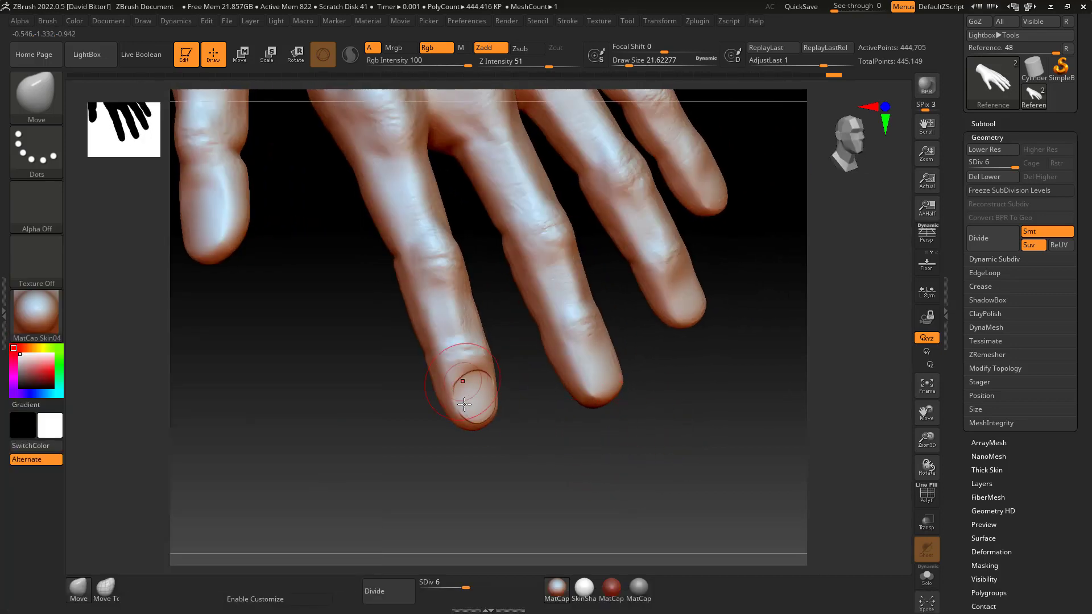
mouse_move(506, 438)
mouse_down()
mouse_move(539, 431)
mouse_move(506, 451)
mouse_move(497, 434)
mouse_up()
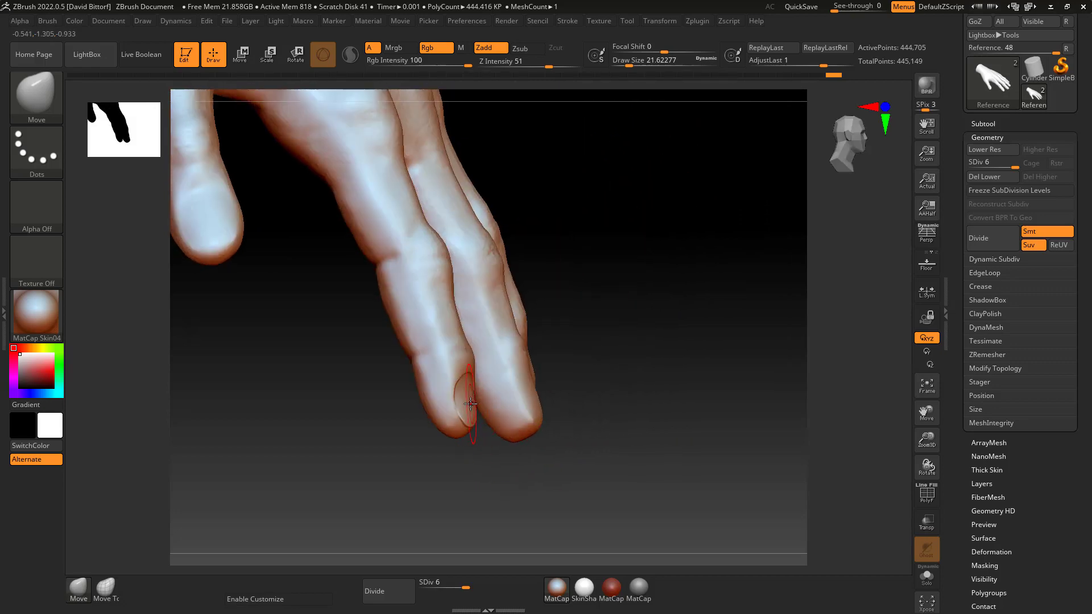
mouse_move(563, 401)
mouse_down()
mouse_move(651, 378)
mouse_move(634, 428)
mouse_move(659, 458)
mouse_move(648, 449)
mouse_up()
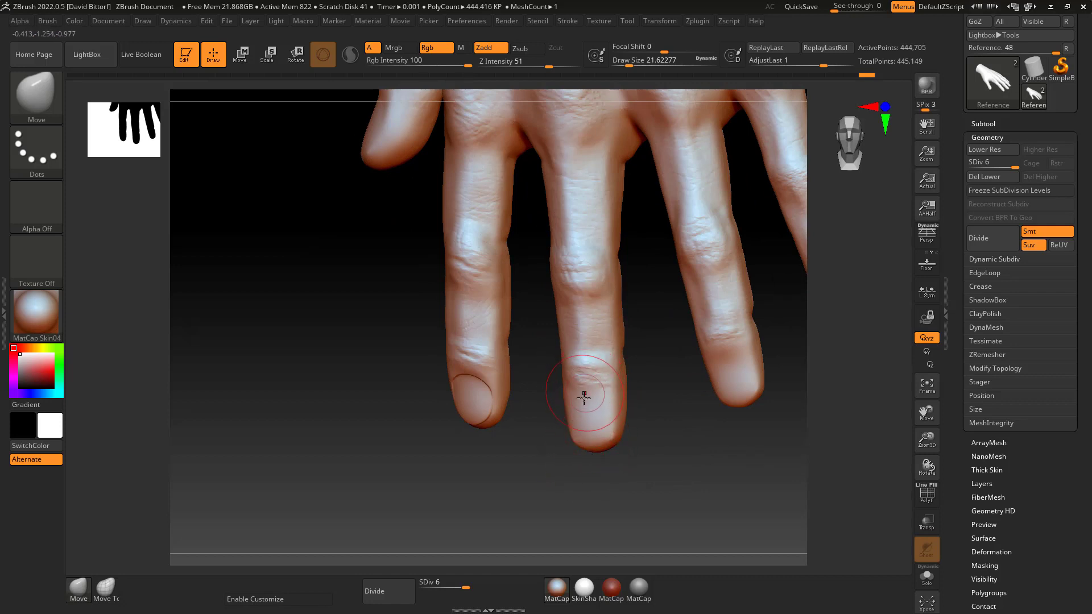
mouse_move(522, 465)
mouse_down()
mouse_move(537, 458)
mouse_move(512, 444)
mouse_move(528, 469)
mouse_move(541, 446)
mouse_move(617, 439)
mouse_move(551, 395)
mouse_up()
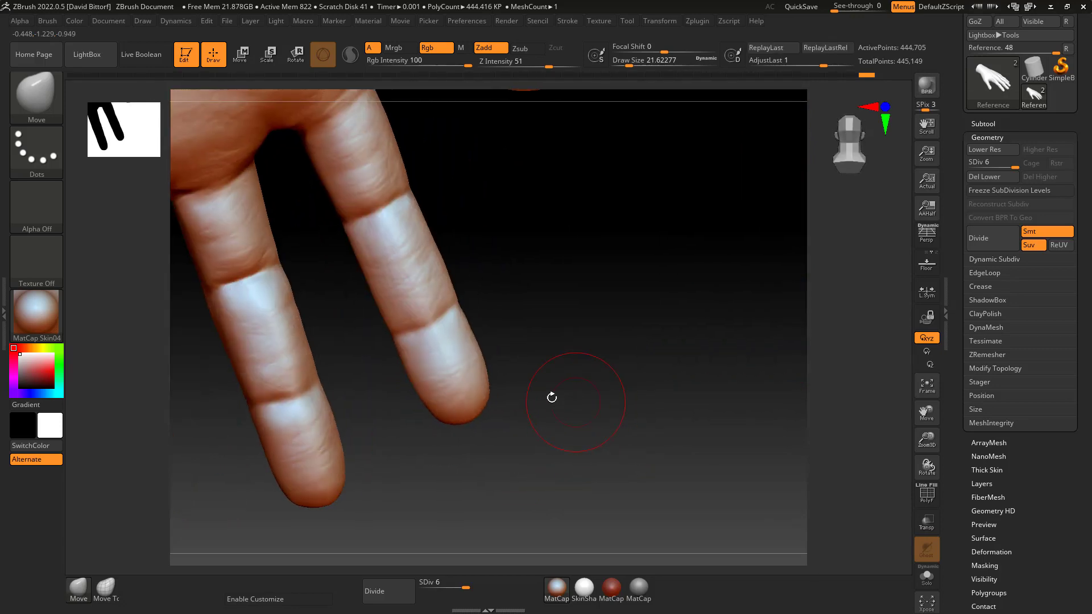
drag(538, 356, 540, 358)
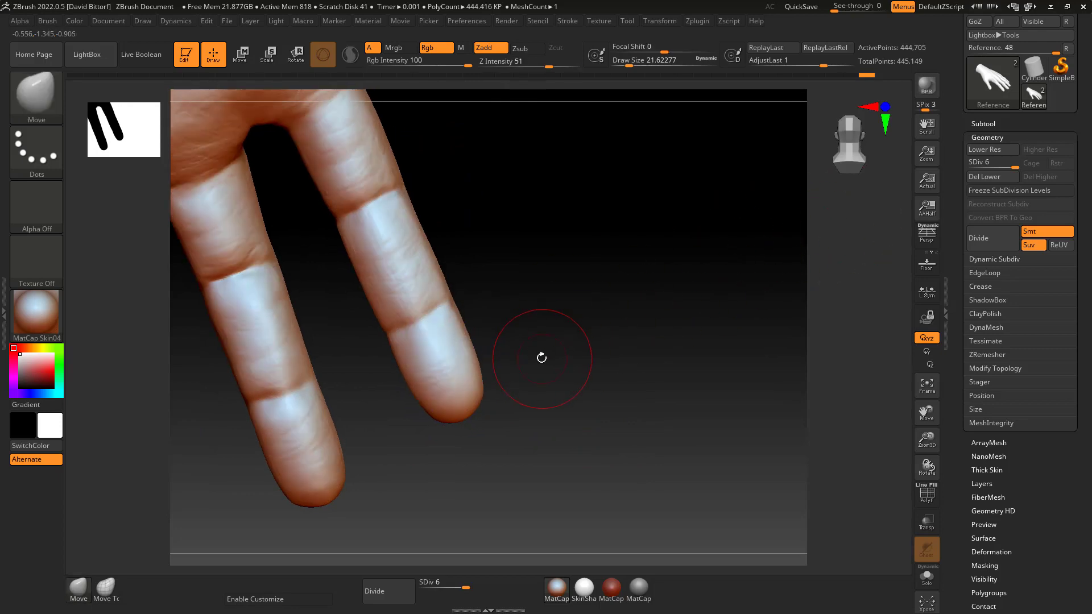
drag(537, 418, 629, 285)
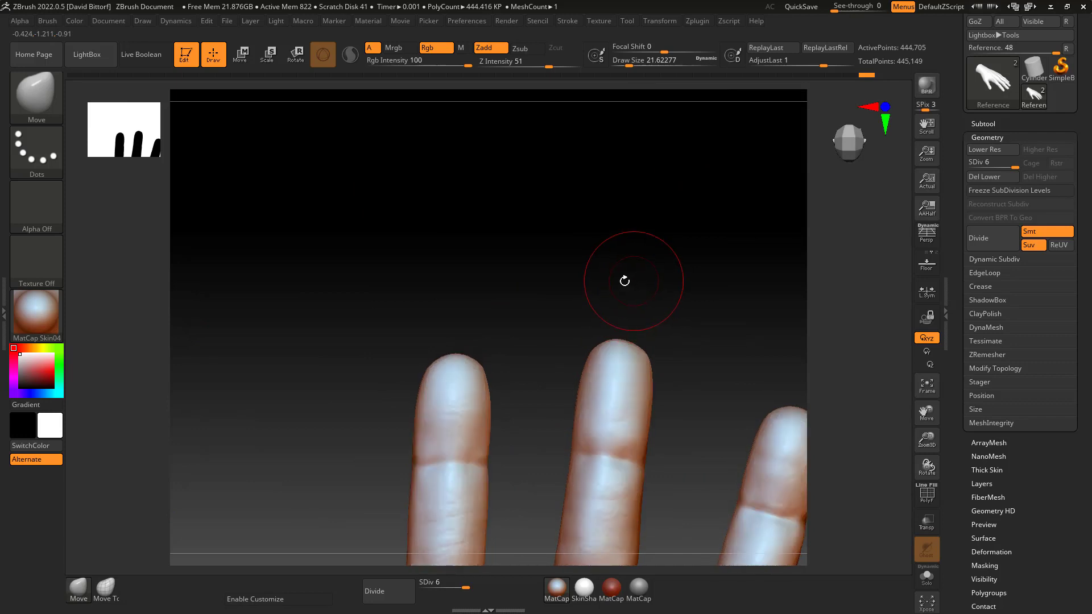
Step: Smooth away the wrinkles on the pad of the index fingertip
drag(553, 302, 595, 227)
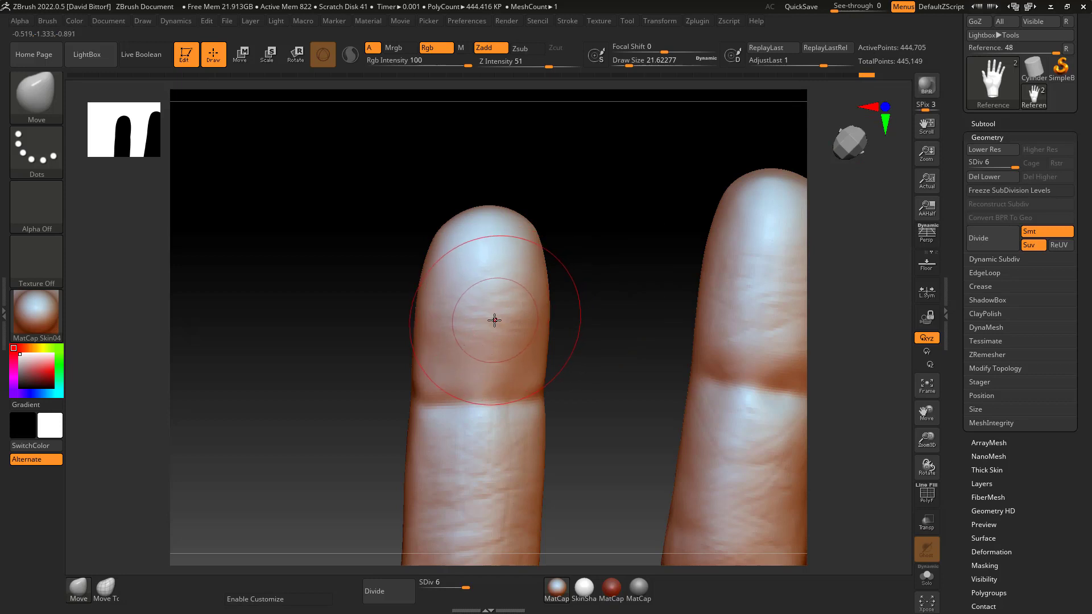
key(shift)
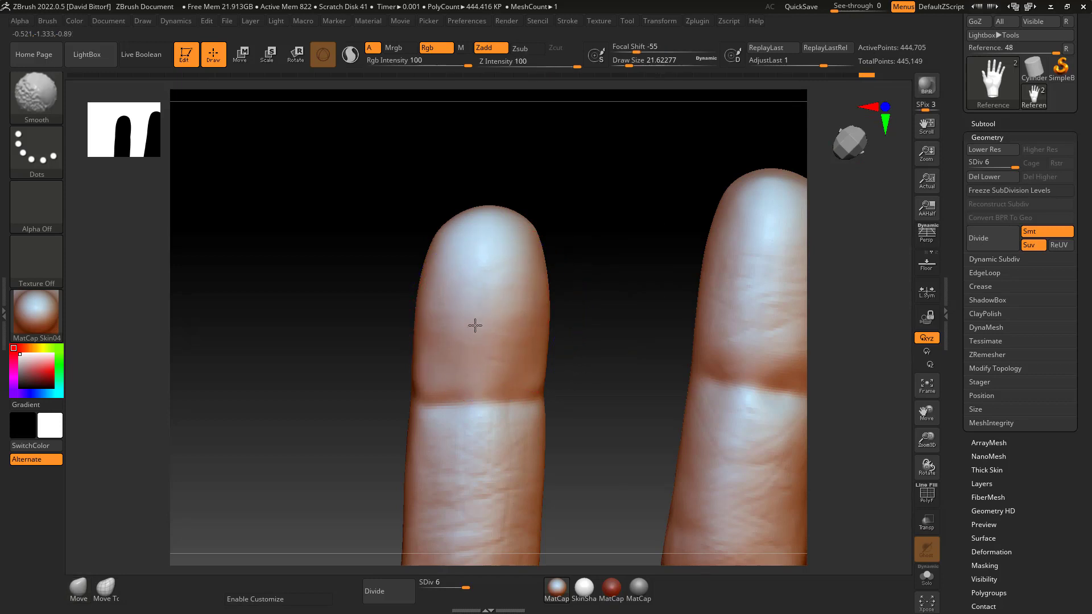
shift+drag(519, 322, 501, 270)
Step: Divide the hand mesh twice to reach subdivision level 8
drag(622, 225, 618, 221)
click(992, 237)
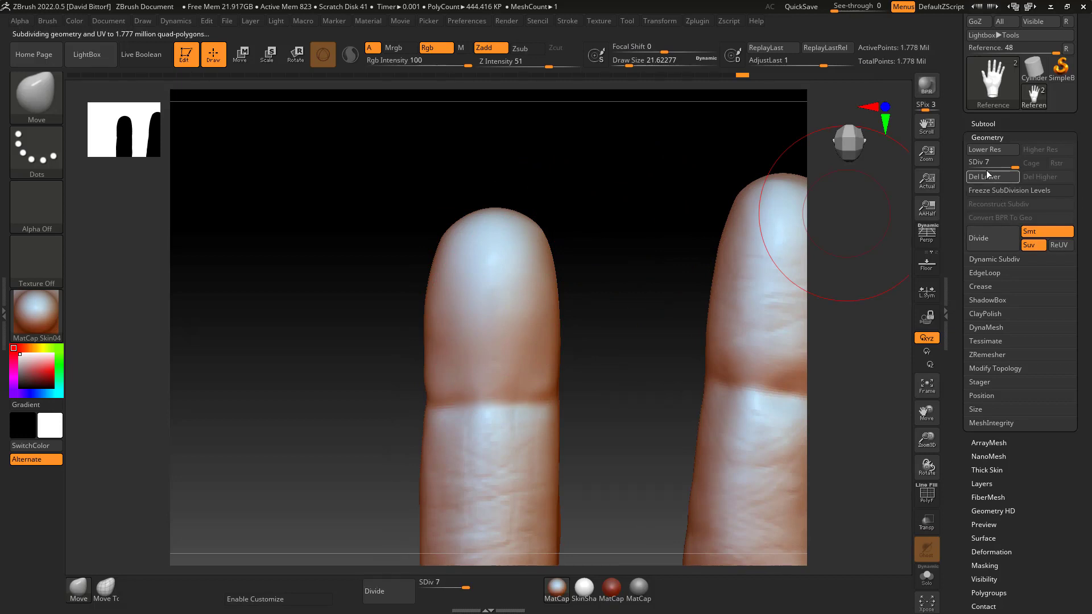
click(991, 237)
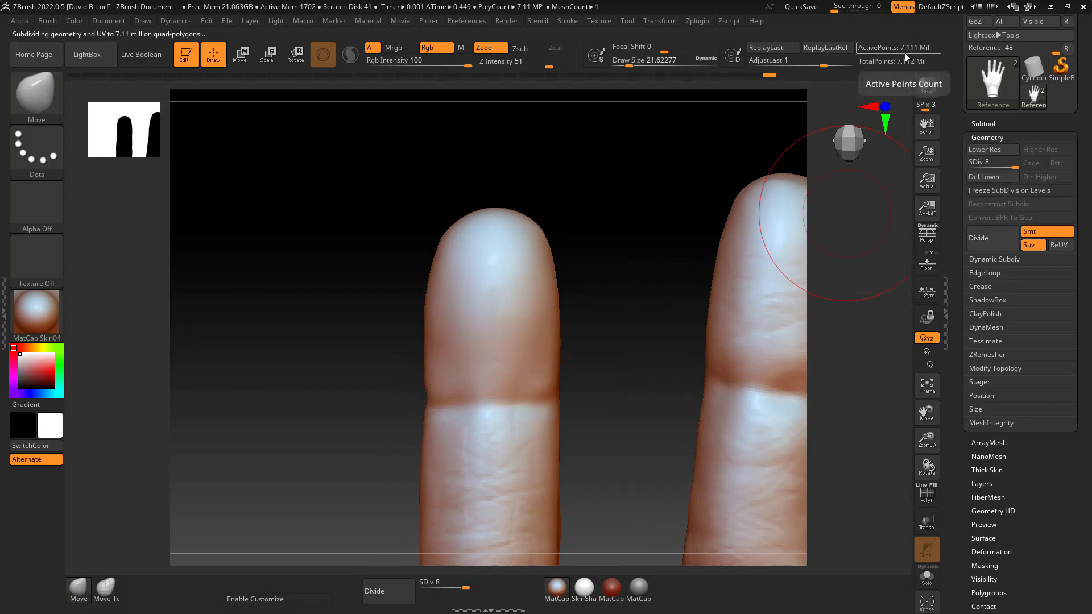
Step: Import the FingerPrint image from the Desktop as an alpha
drag(597, 288, 548, 343)
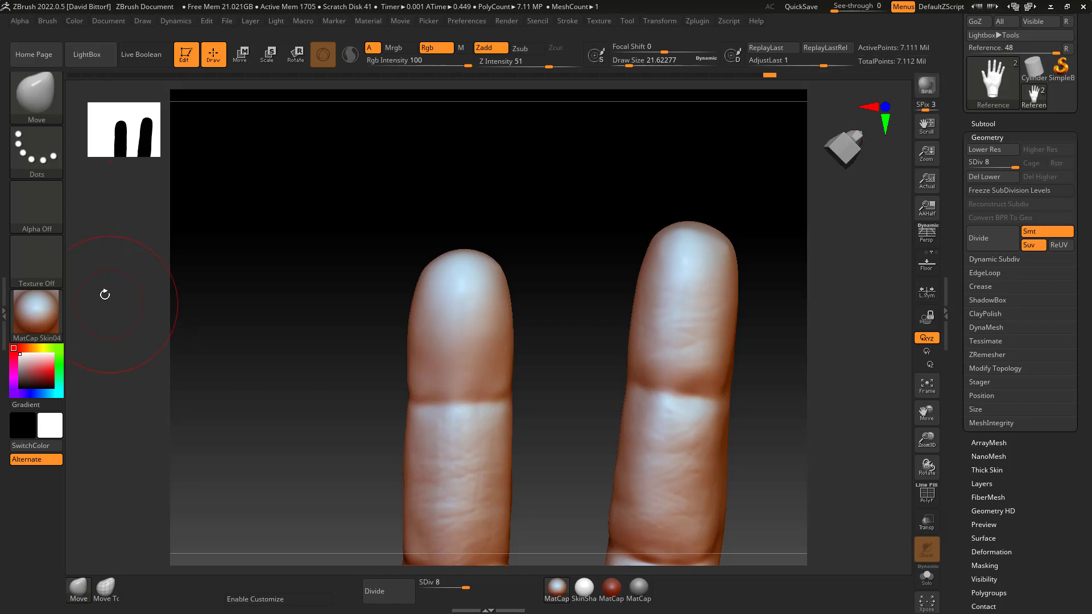
click(37, 218)
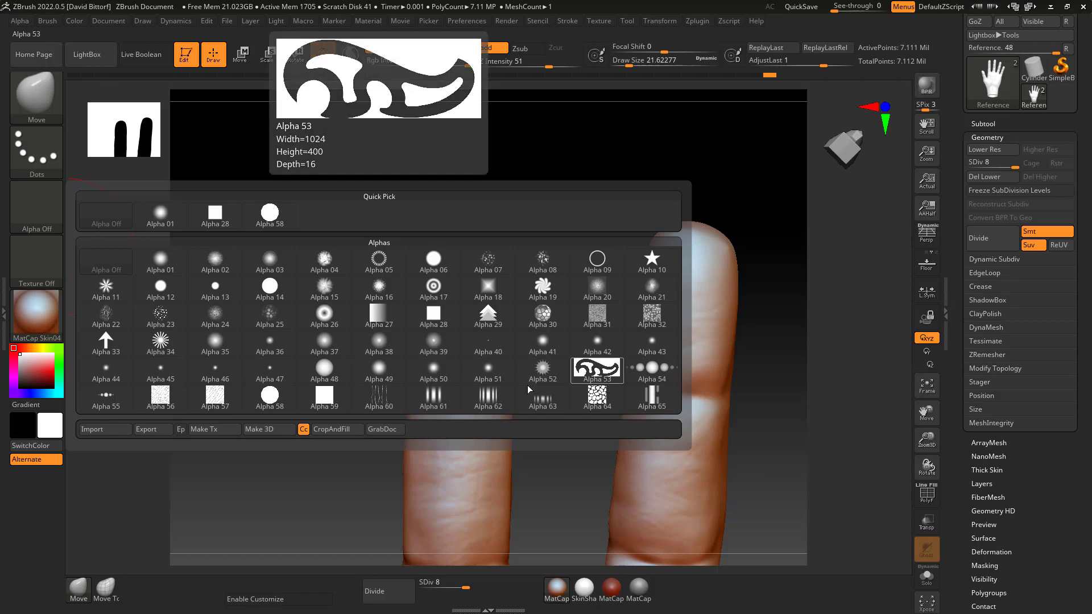
click(104, 430)
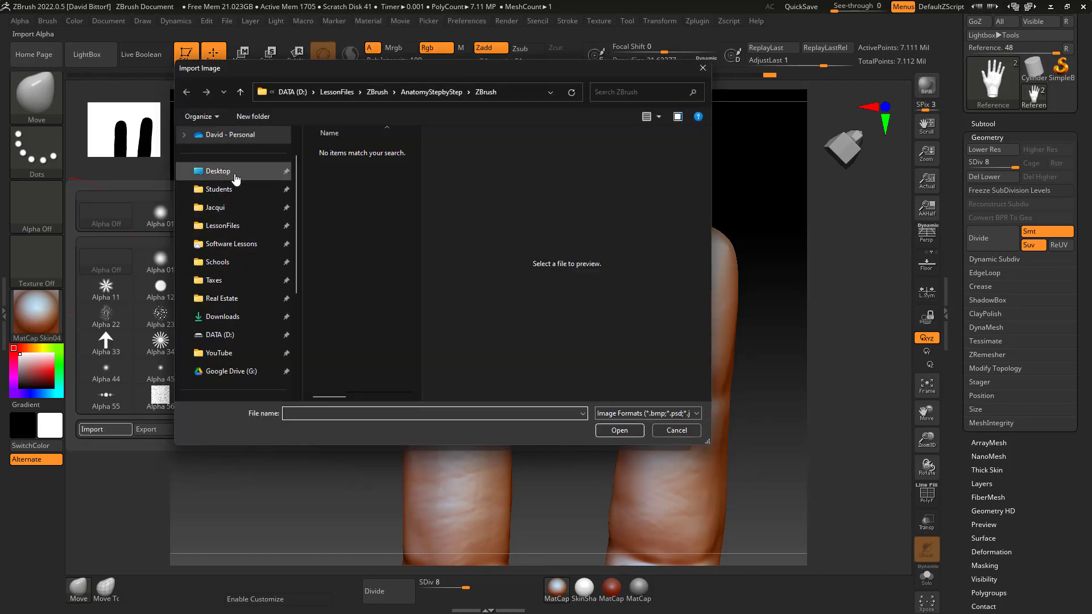
click(218, 171)
click(344, 275)
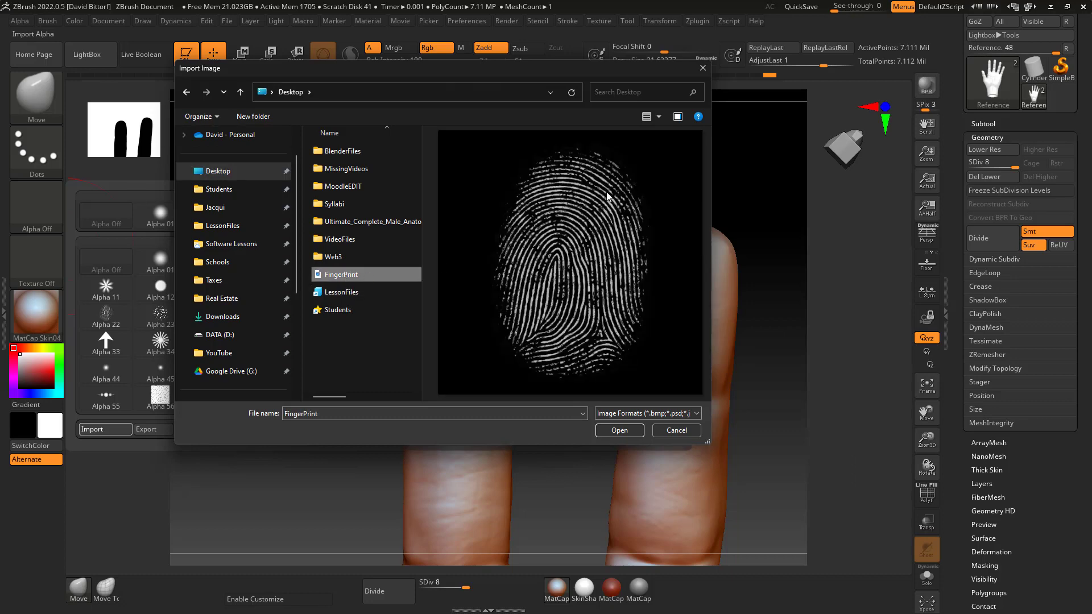
click(620, 431)
mouse_move(51, 209)
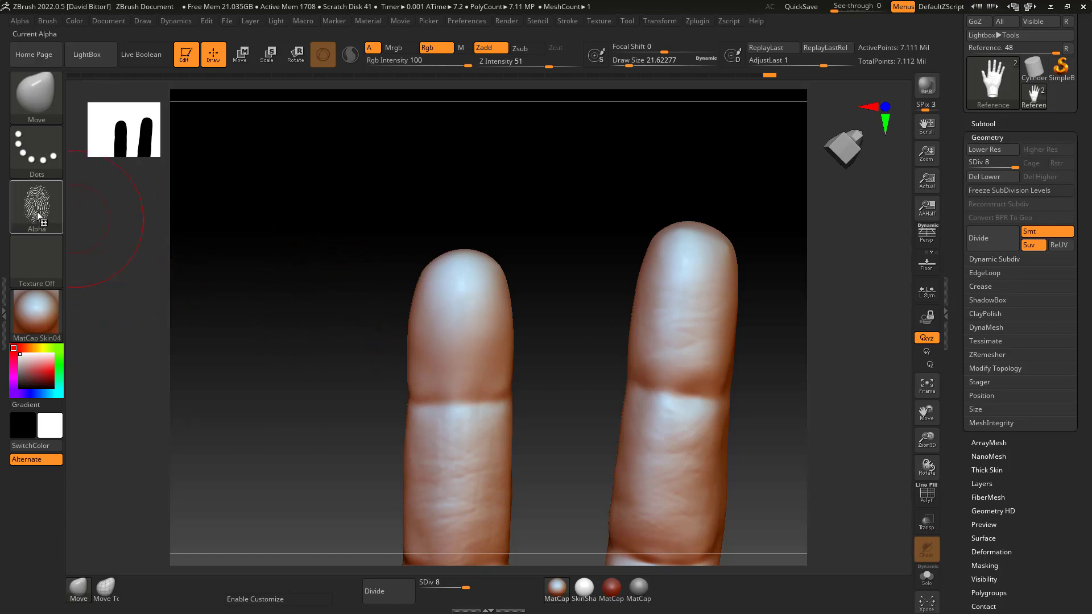
Step: Switch to the Layer brush and give it the DragRect stroke
click(48, 83)
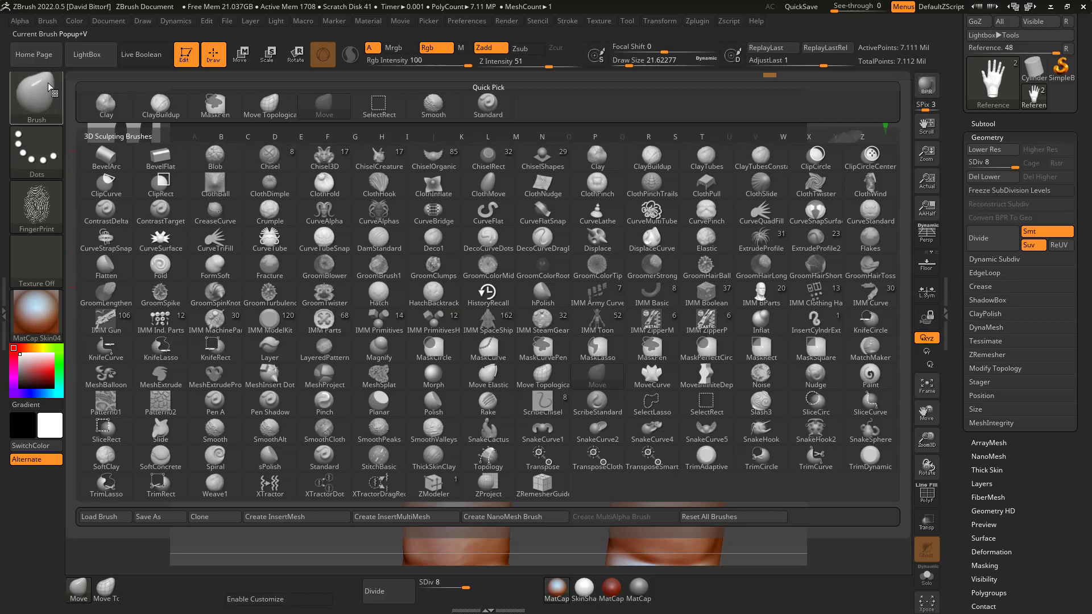
key(l)
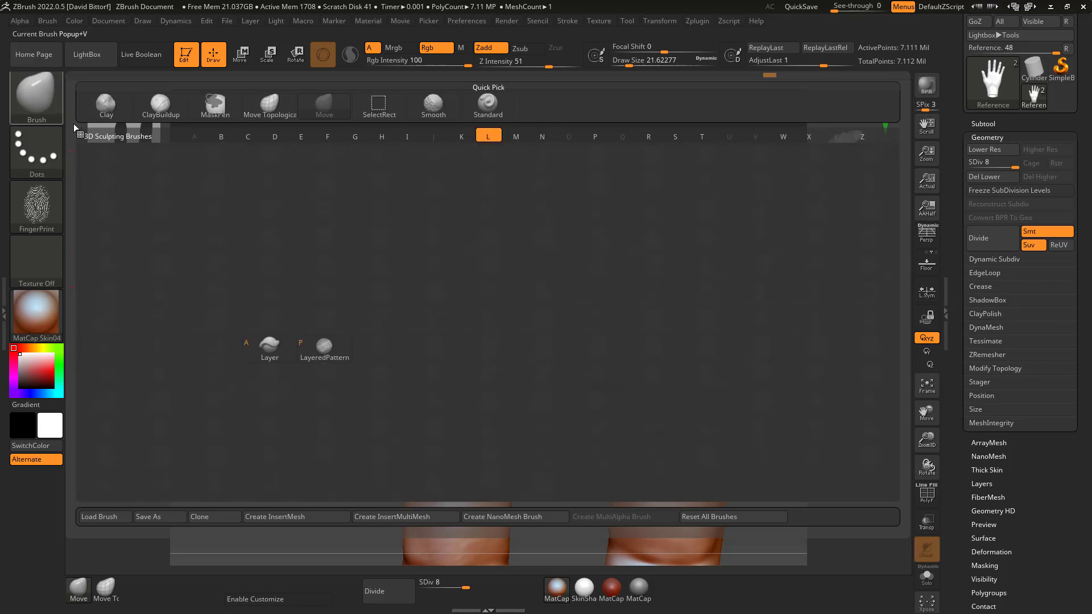
click(263, 354)
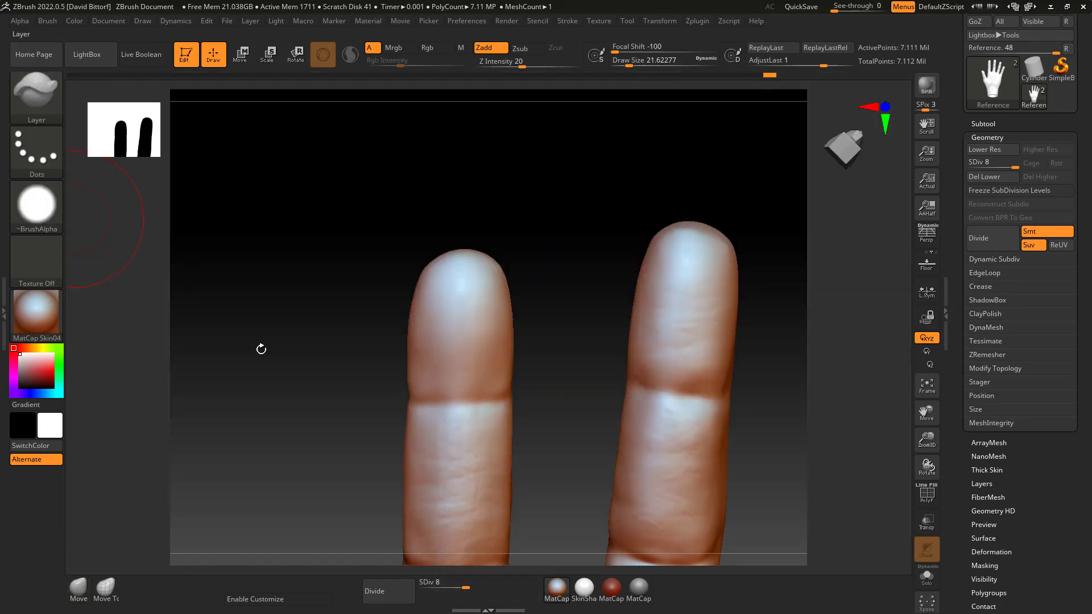
click(30, 150)
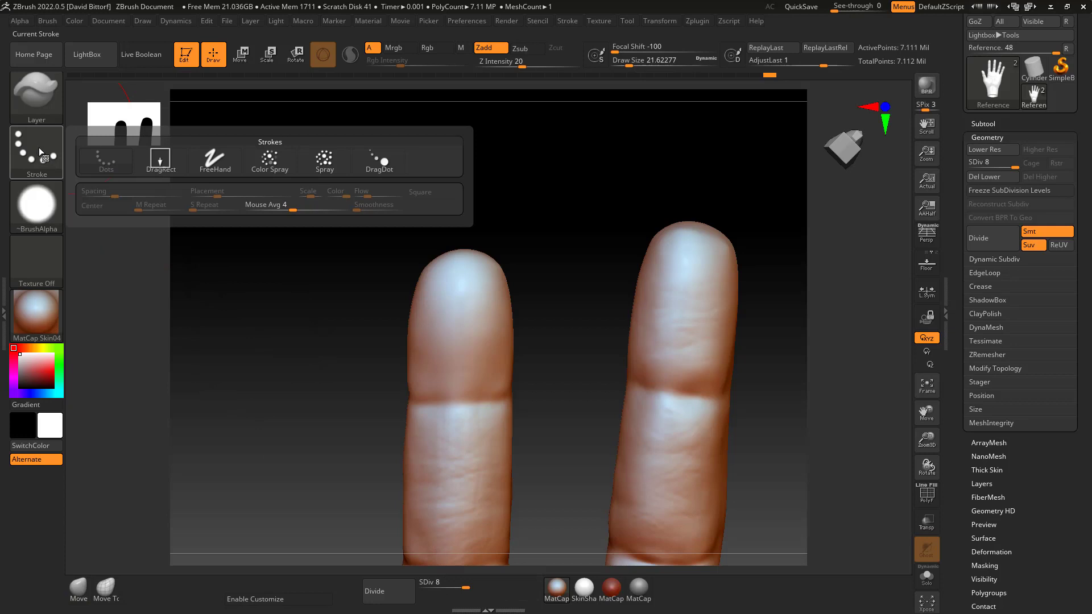
click(168, 154)
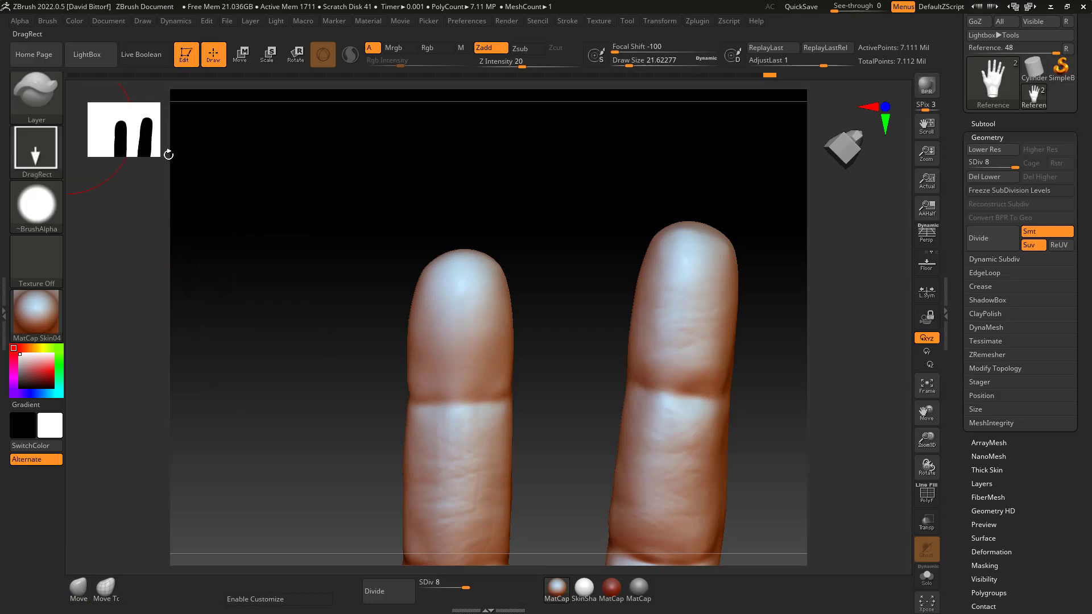
Step: Assign the FingerPrint alpha to the Layer brush and set its Z Intensity to 5
click(45, 211)
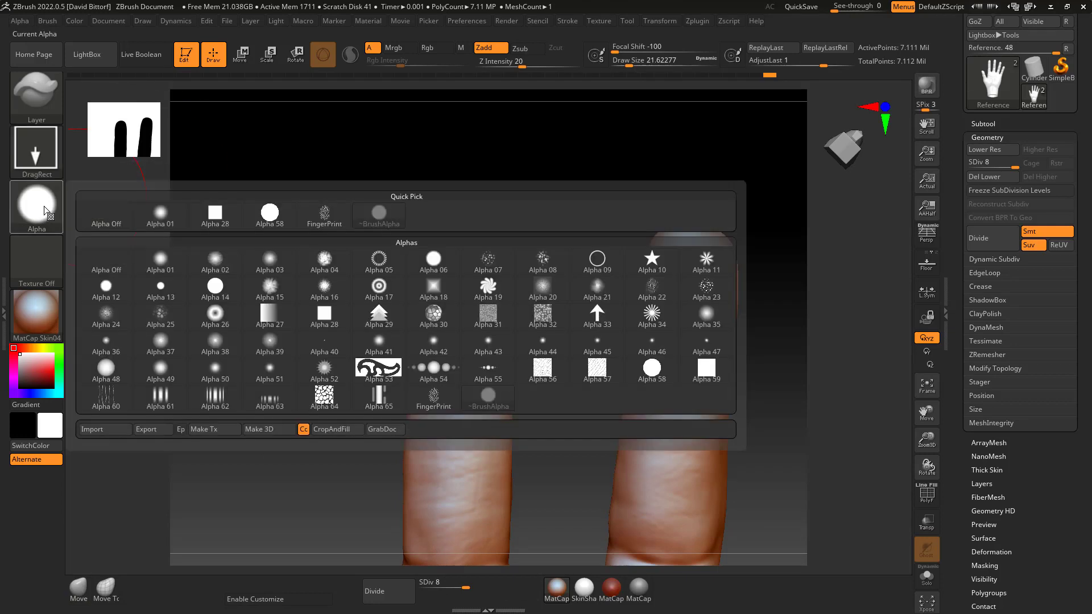
click(441, 401)
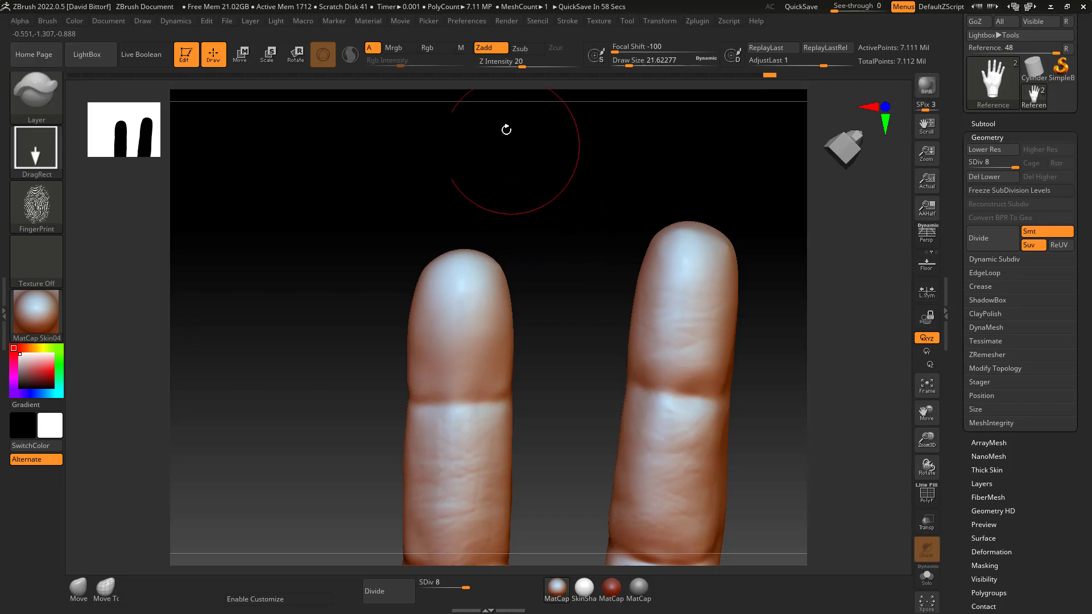
drag(510, 61, 496, 59)
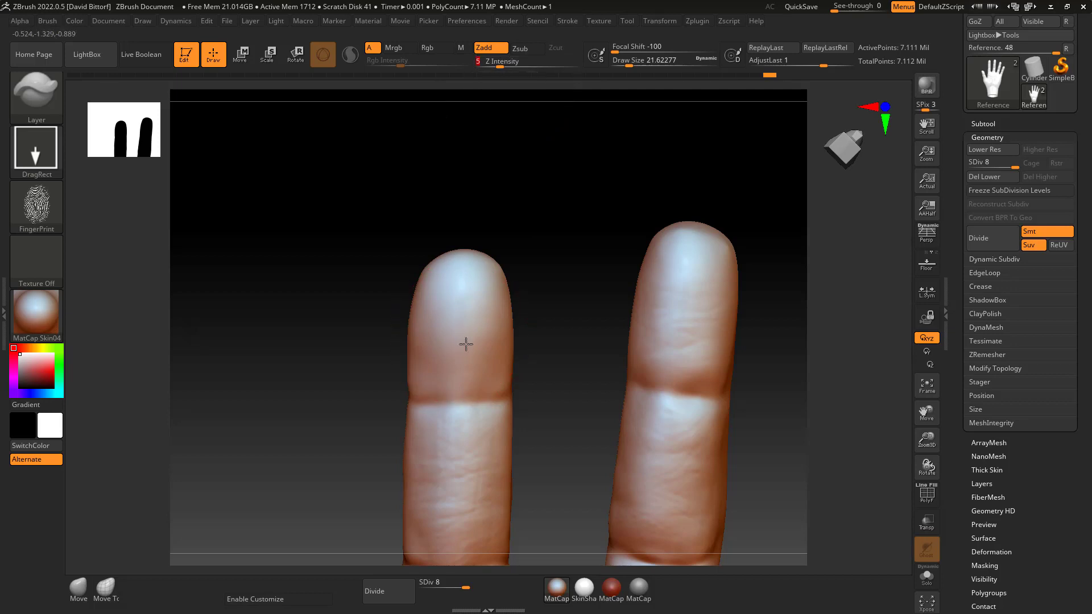
Step: Try stamping the FingerPrint alpha as raised ridges onto the index fingertip, then undo the stamp
drag(454, 447, 483, 222)
mouse_move(551, 233)
mouse_down()
mouse_move(578, 222)
mouse_move(634, 239)
mouse_move(641, 216)
mouse_move(514, 202)
mouse_move(534, 259)
mouse_move(468, 334)
mouse_move(446, 297)
mouse_move(469, 336)
mouse_up()
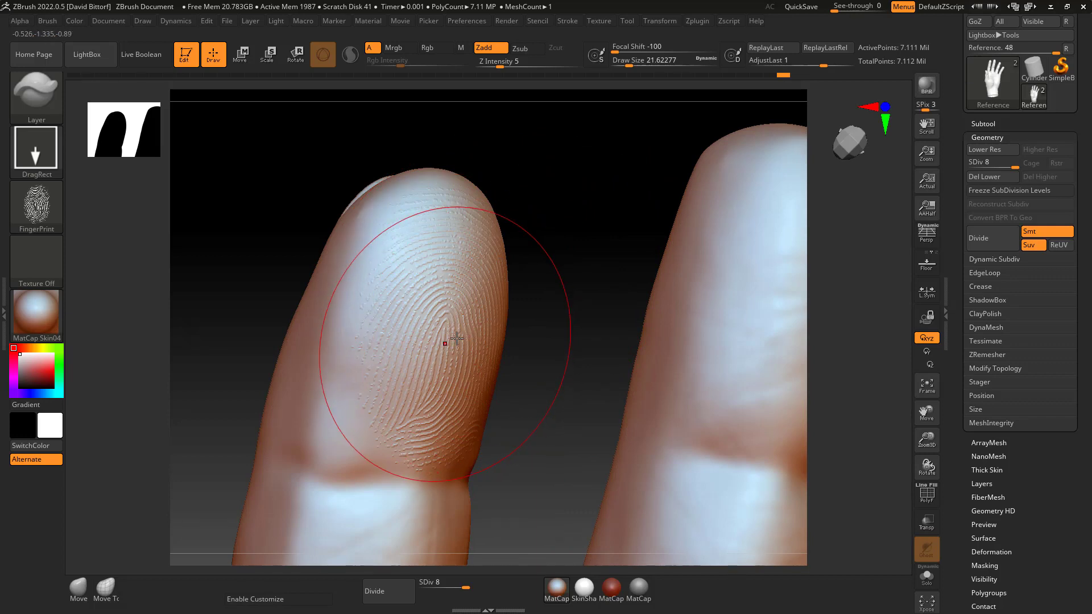
key(ctrl+z)
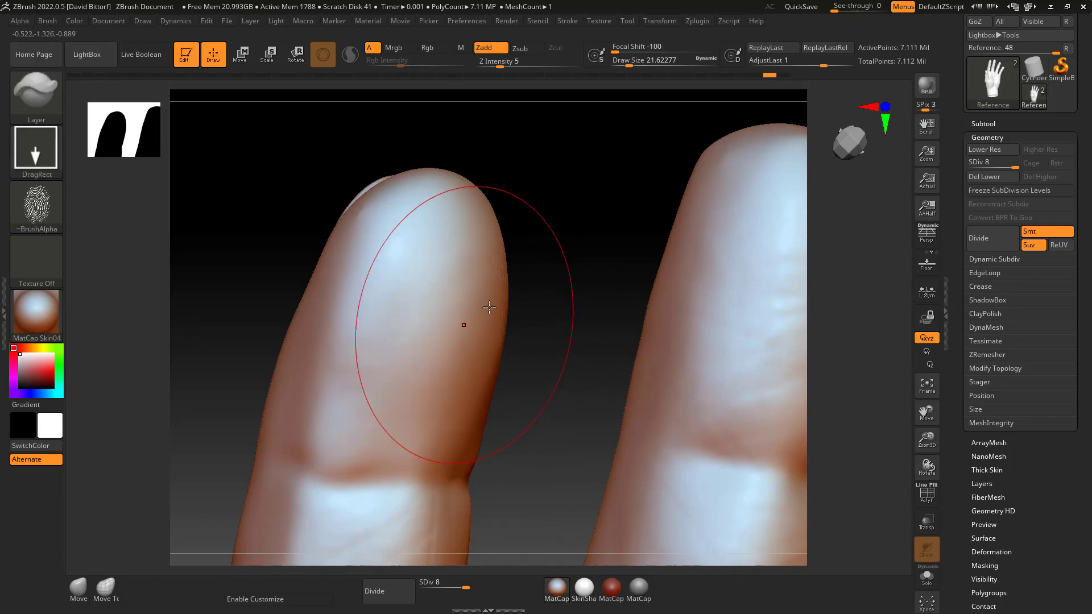
Step: Switch the Layer brush to Zsub and stamp the fingerprint recessed across the whole pad of the index fingertip
click(523, 48)
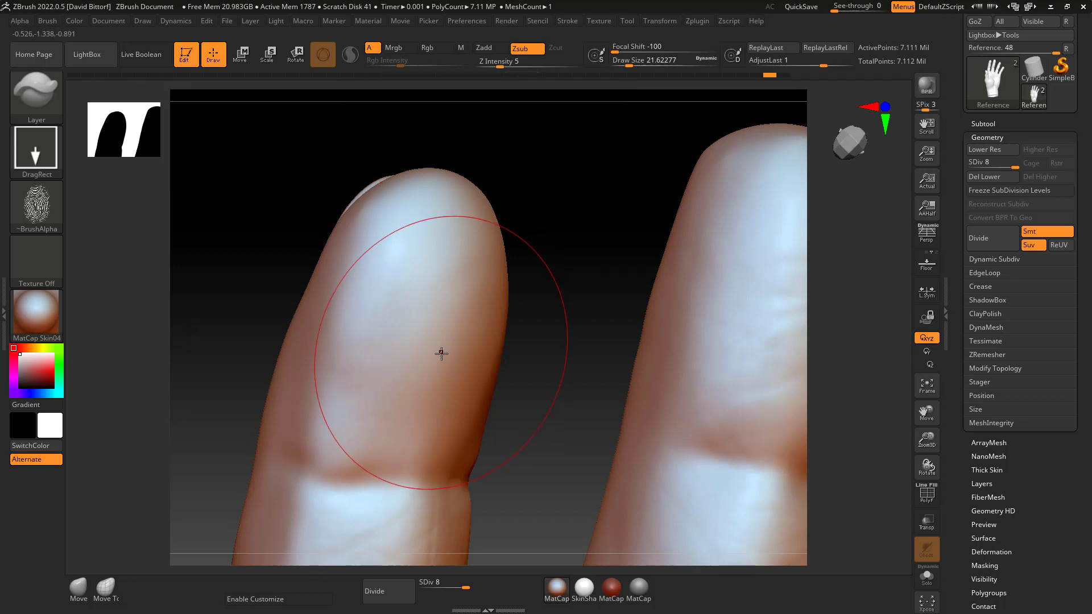
mouse_move(435, 355)
mouse_down()
mouse_move(604, 390)
mouse_move(556, 232)
mouse_move(429, 113)
mouse_up()
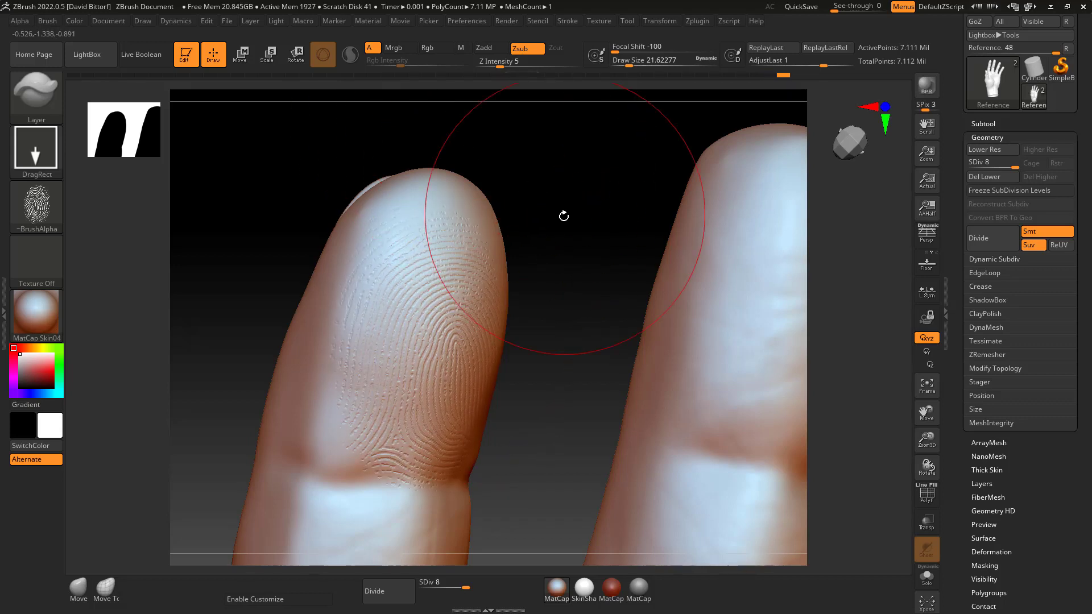
shift+drag(561, 215, 555, 214)
key(ctrl+z)
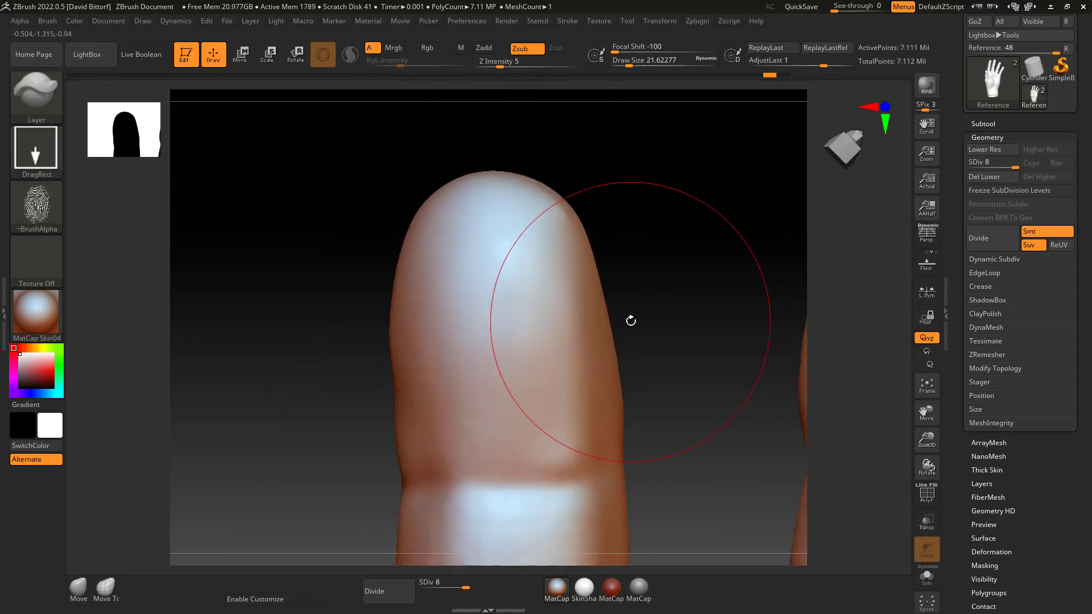
drag(654, 319, 551, 350)
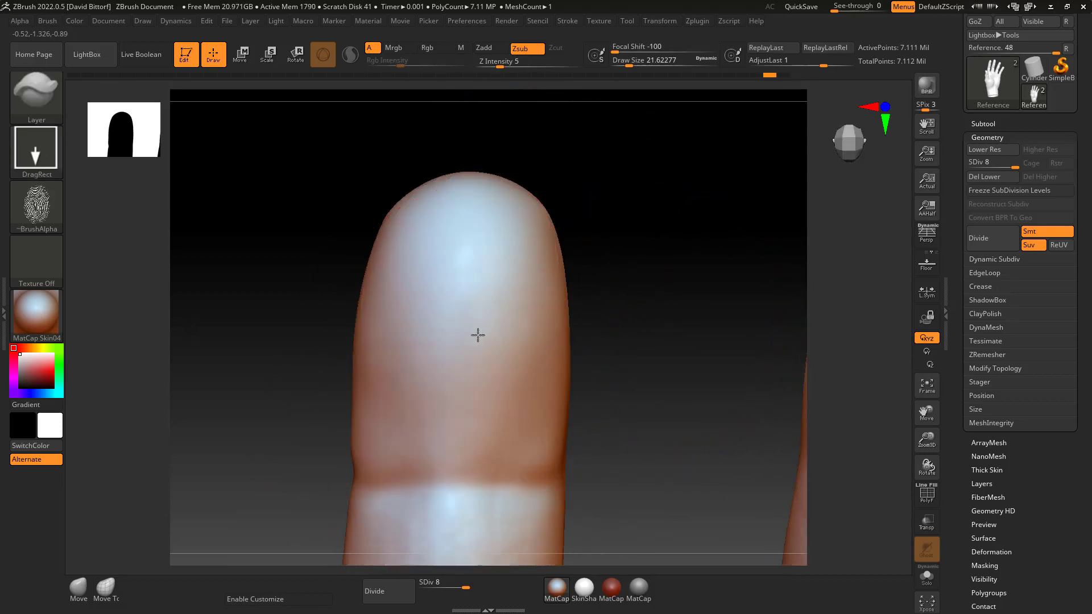
mouse_move(509, 474)
mouse_down()
mouse_move(584, 415)
mouse_move(480, 163)
mouse_move(492, 74)
mouse_up()
mouse_move(546, 169)
mouse_down()
mouse_move(578, 270)
mouse_move(497, 386)
mouse_move(487, 341)
mouse_up()
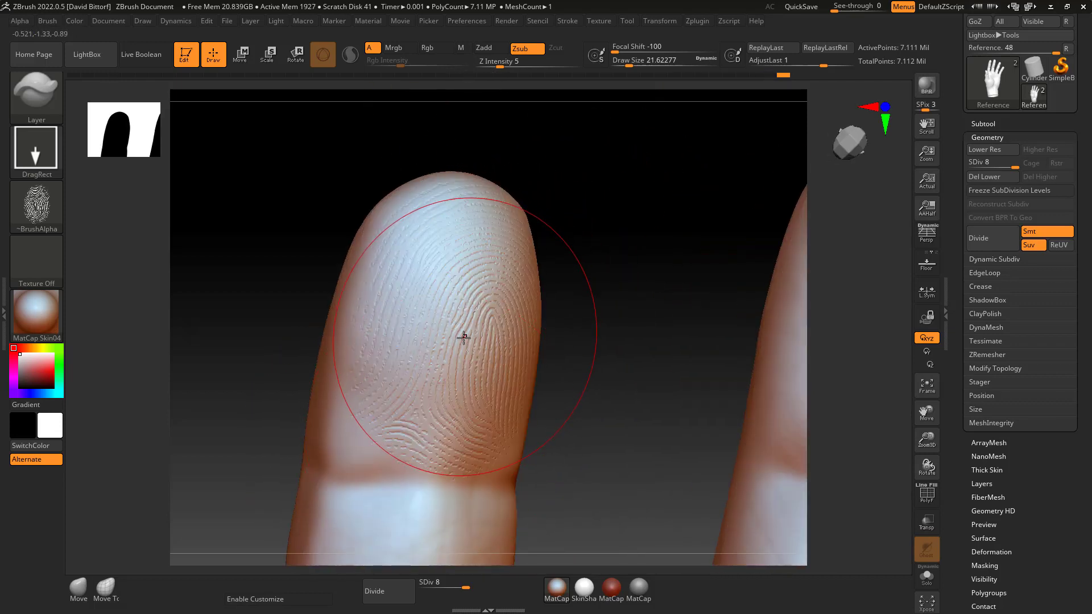
Step: Smooth the outer edges of the fingerprint to blend it into the sides of the index fingertip
key(shift)
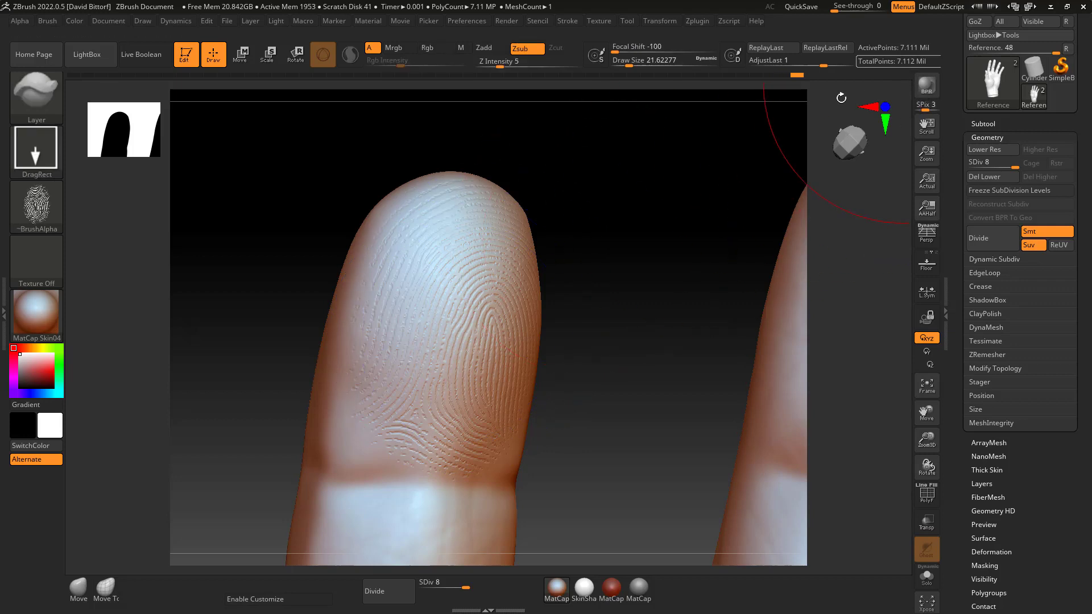
drag(629, 308, 603, 304)
key(shift)
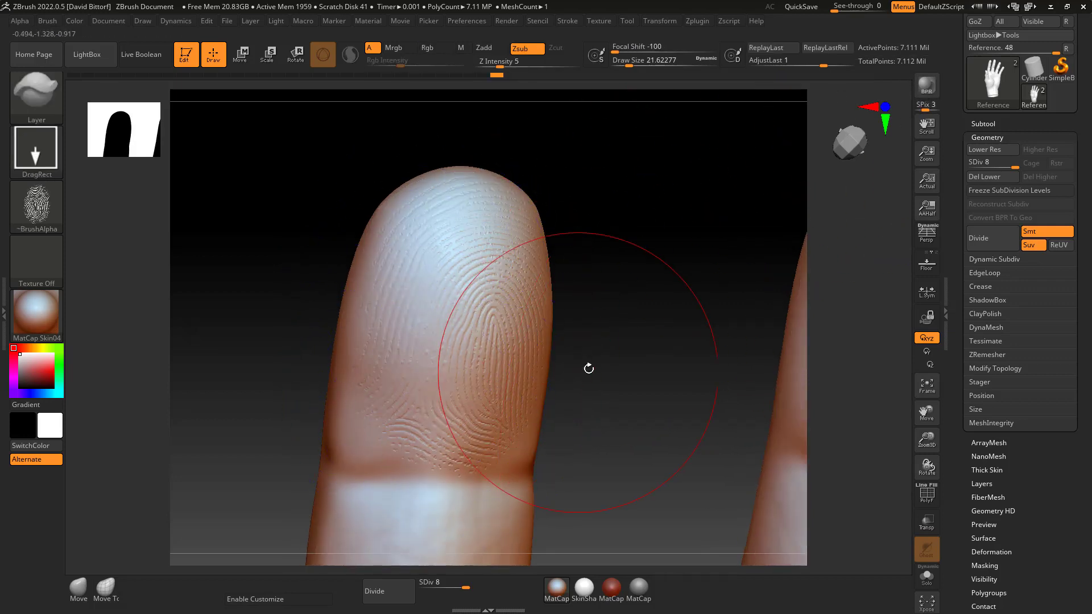
drag(587, 368, 536, 320)
key(shift)
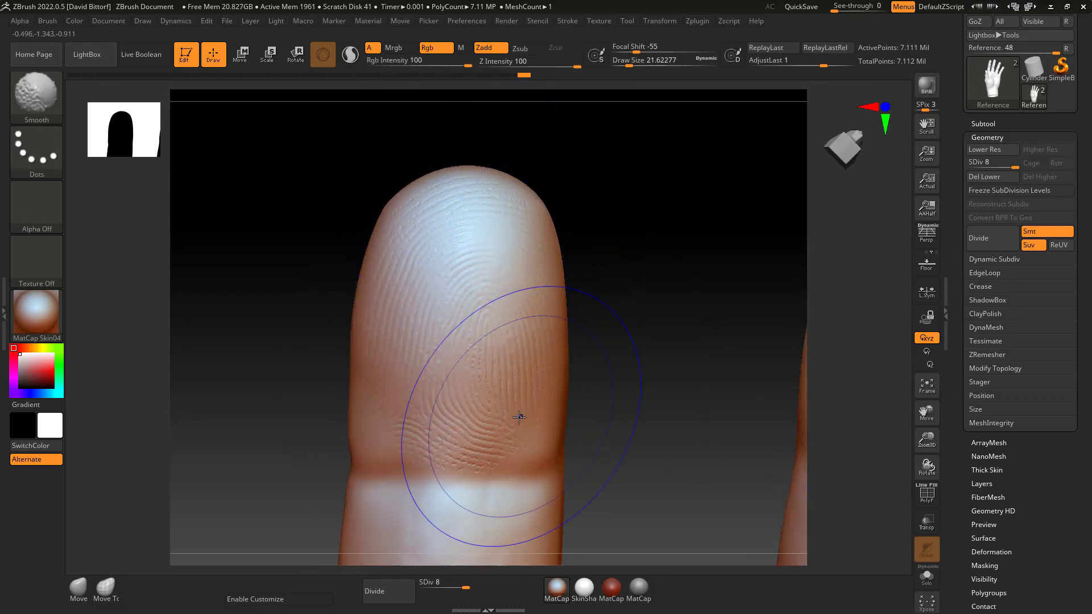
drag(614, 339, 609, 319)
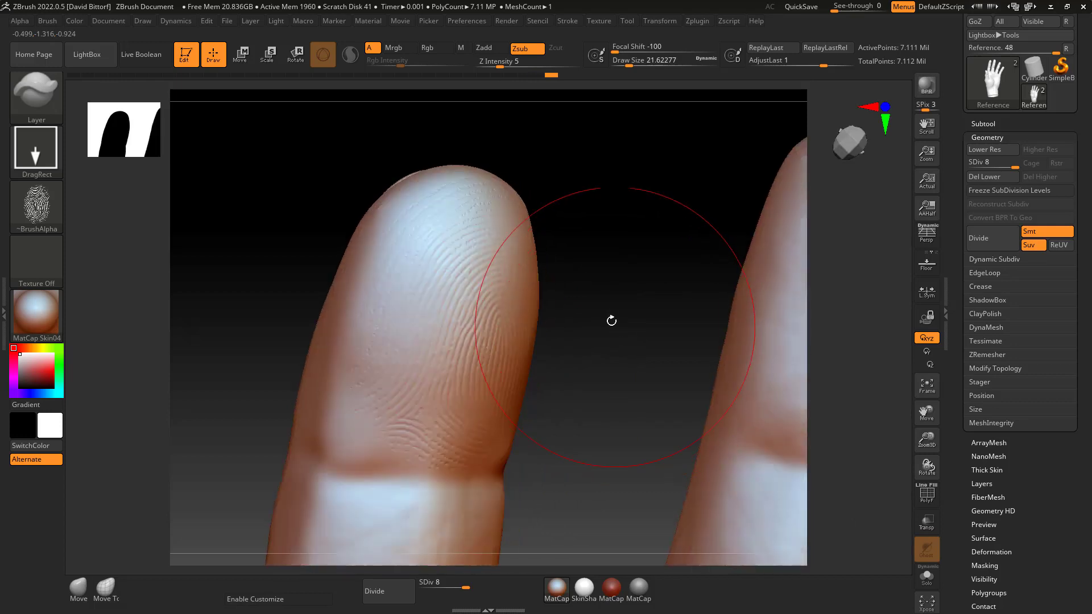
Step: Soften the middle fingertip's pad with the Smooth brush and stamp the recessed fingerprint onto it
drag(588, 399, 538, 400)
drag(520, 355, 519, 305)
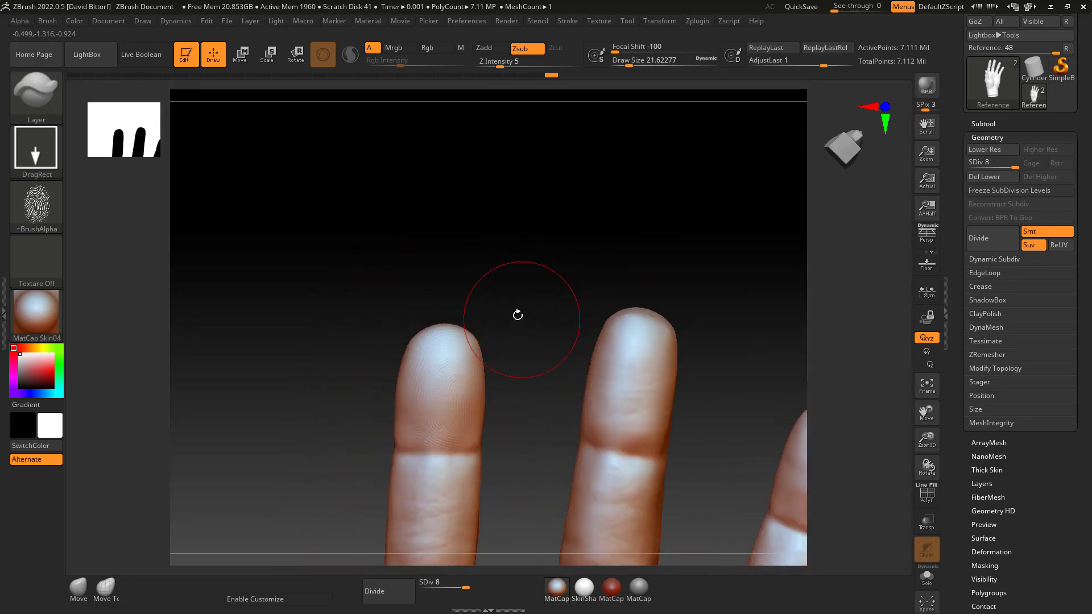
mouse_move(529, 382)
mouse_down()
mouse_move(526, 315)
mouse_move(551, 324)
mouse_move(533, 322)
mouse_move(580, 295)
mouse_move(570, 314)
mouse_move(534, 275)
mouse_move(631, 305)
mouse_move(603, 326)
mouse_move(639, 293)
mouse_move(639, 349)
mouse_move(654, 336)
mouse_up()
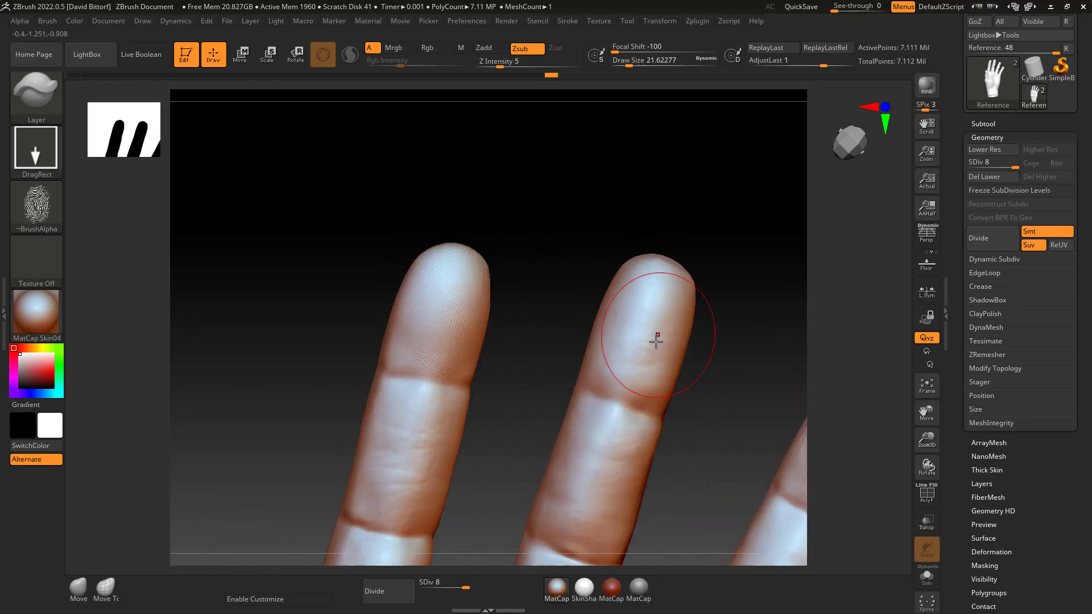
key(shift)
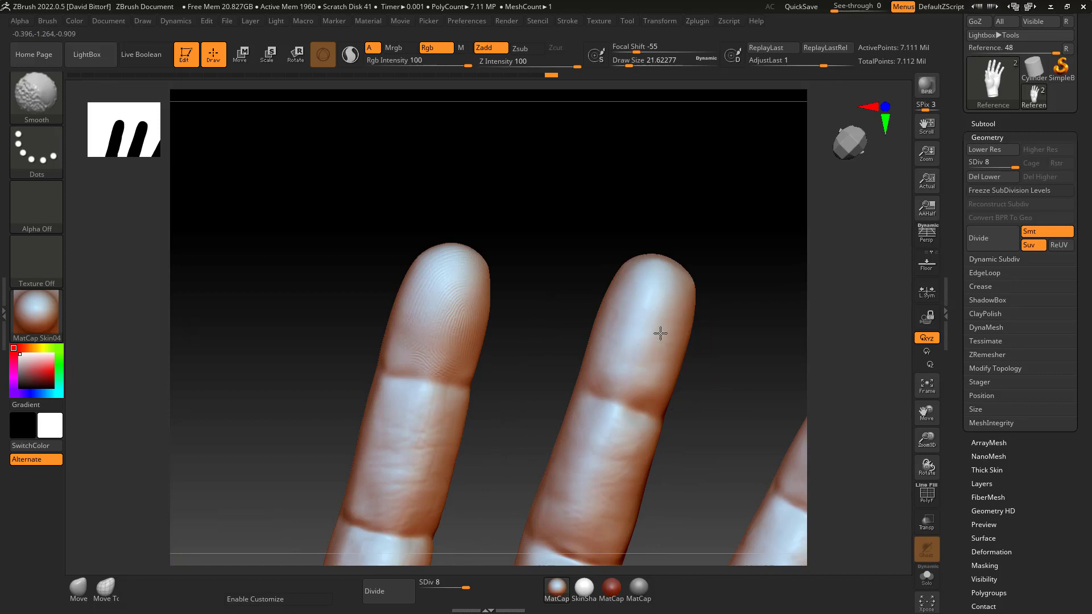
mouse_move(732, 232)
mouse_down()
mouse_move(653, 333)
mouse_move(660, 302)
mouse_move(673, 319)
mouse_move(646, 334)
mouse_move(649, 314)
mouse_up()
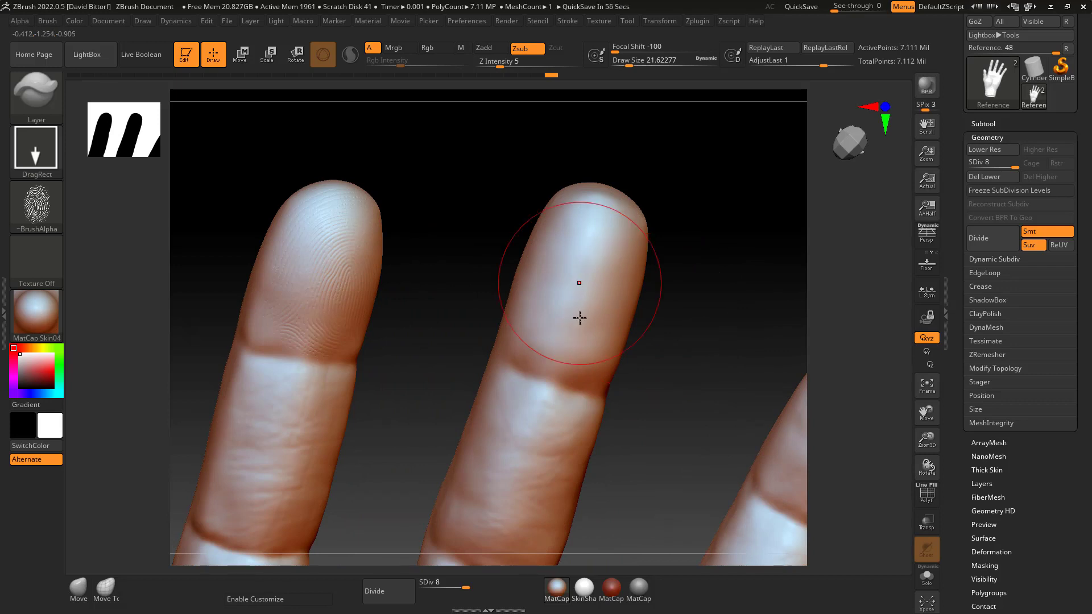
mouse_move(563, 370)
shift+mouse_down()
mouse_move(550, 392)
mouse_move(653, 247)
mouse_move(667, 287)
mouse_move(633, 273)
shift+mouse_up()
key(ctrl+shift+z)
key(ctrl+z)
key(ctrl+shift+z)
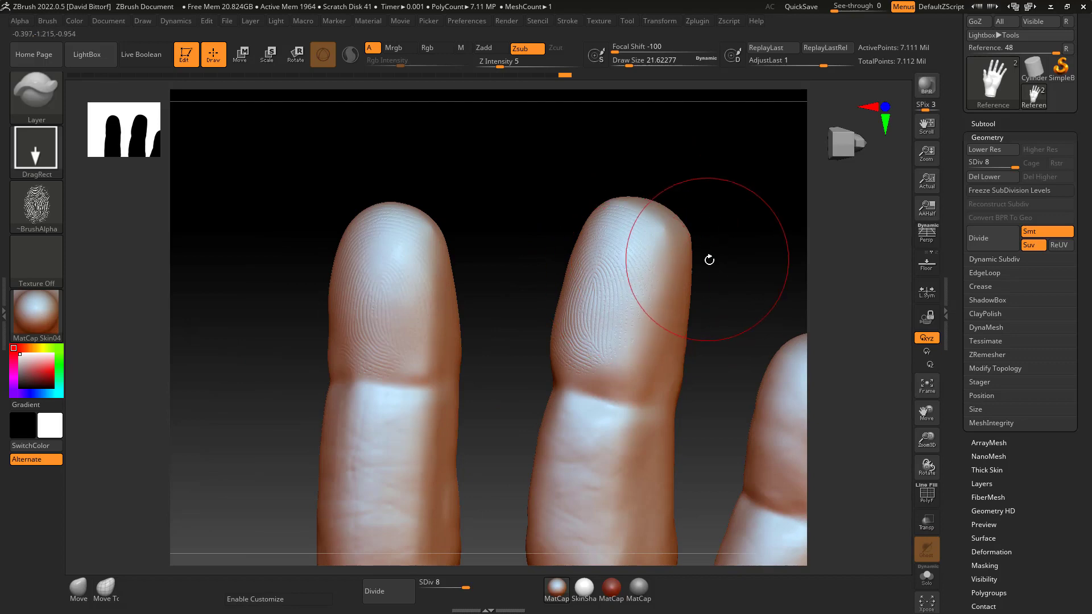
mouse_move(707, 256)
mouse_down()
mouse_move(738, 232)
mouse_move(712, 264)
mouse_up()
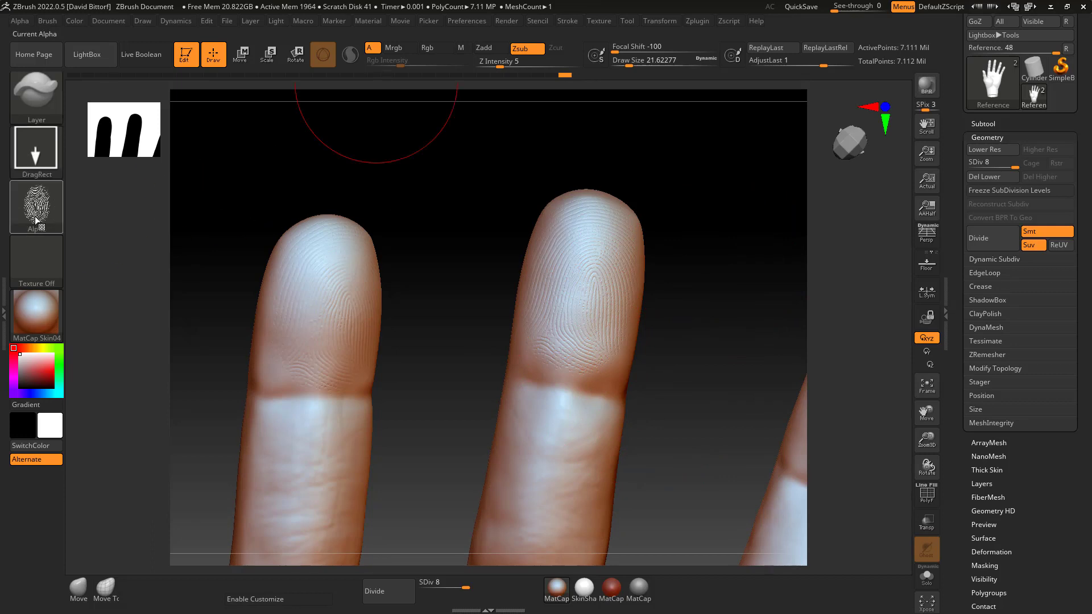
Step: Switch to Chrome, maximize the window and view the newest alphas in the ZBrush Alpha Library on pixologic.com
mouse_move(45, 213)
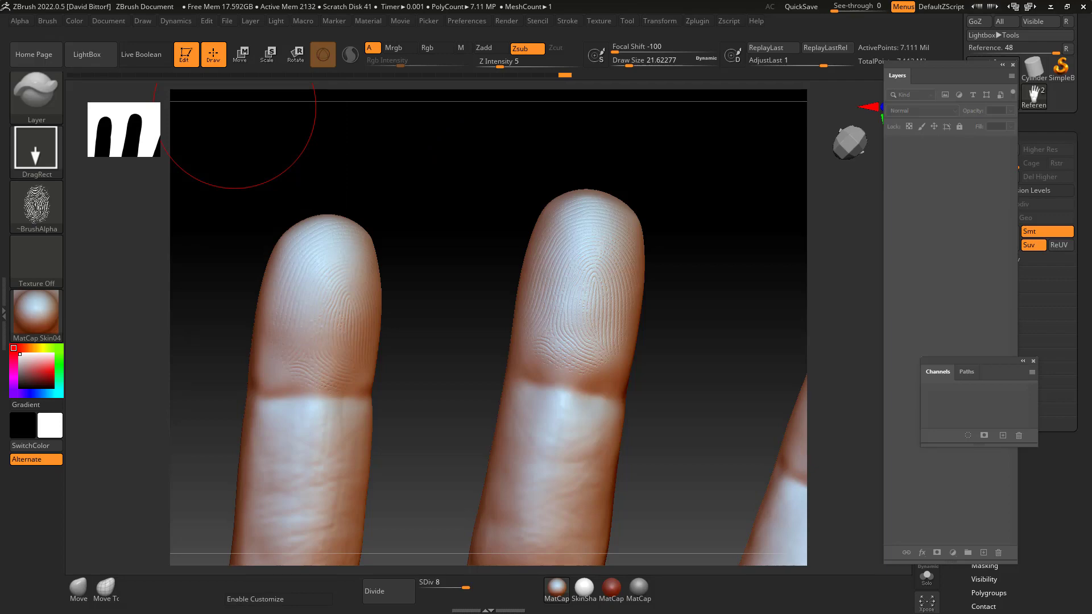
key(alt+Tab)
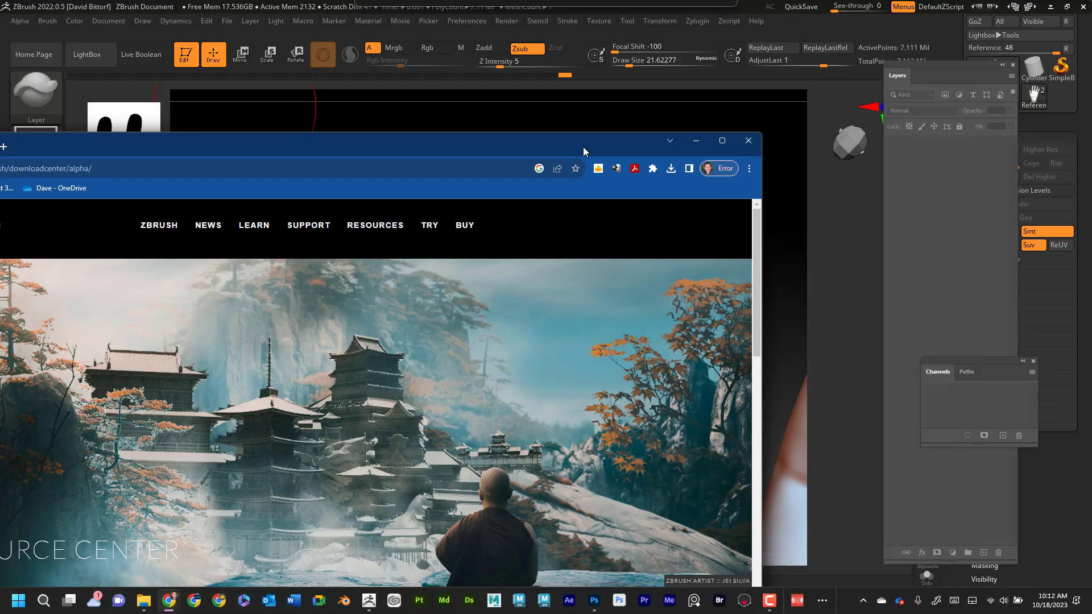
click(950, 70)
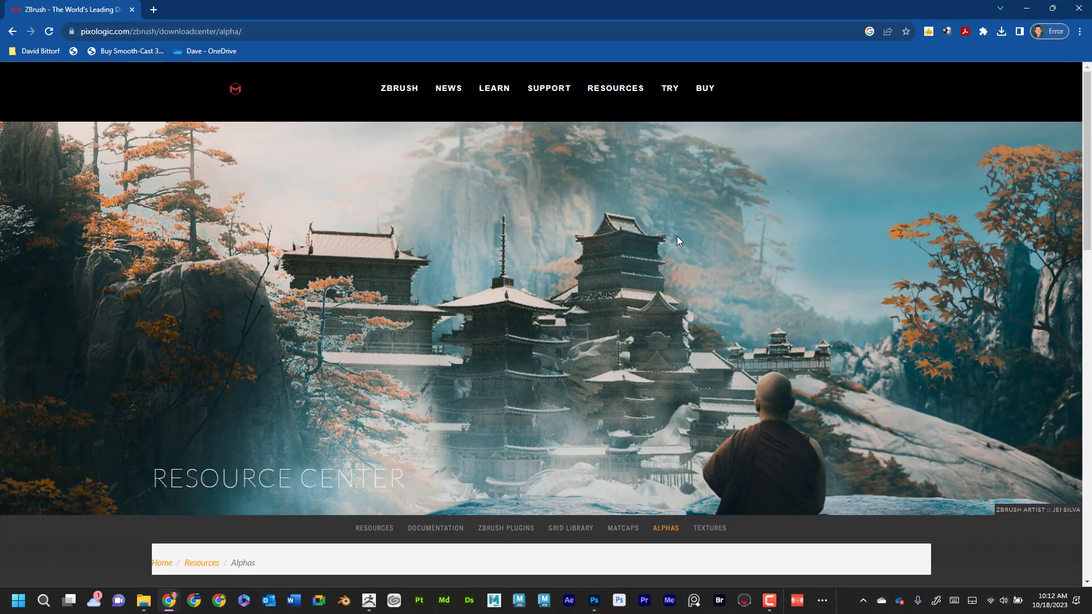
scroll(640, 316, down, 3)
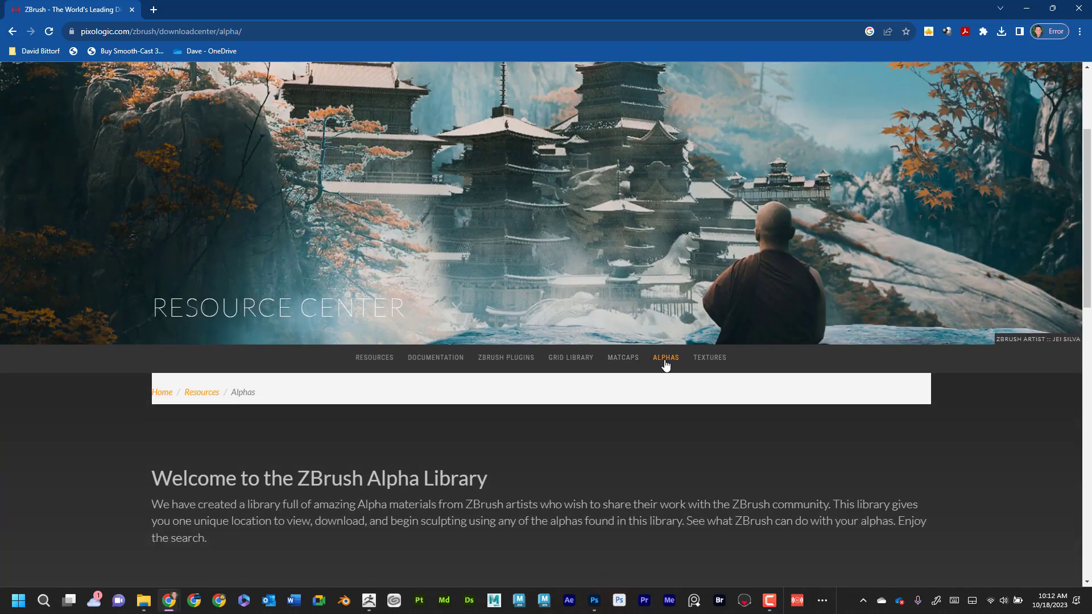
scroll(667, 364, down, 6)
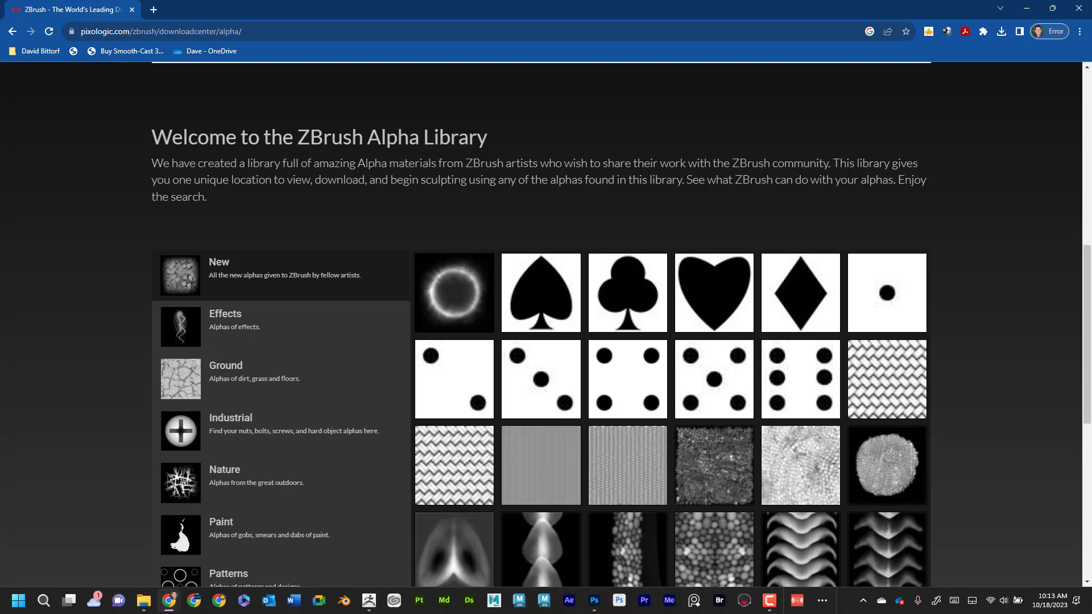
scroll(425, 220, down, 2)
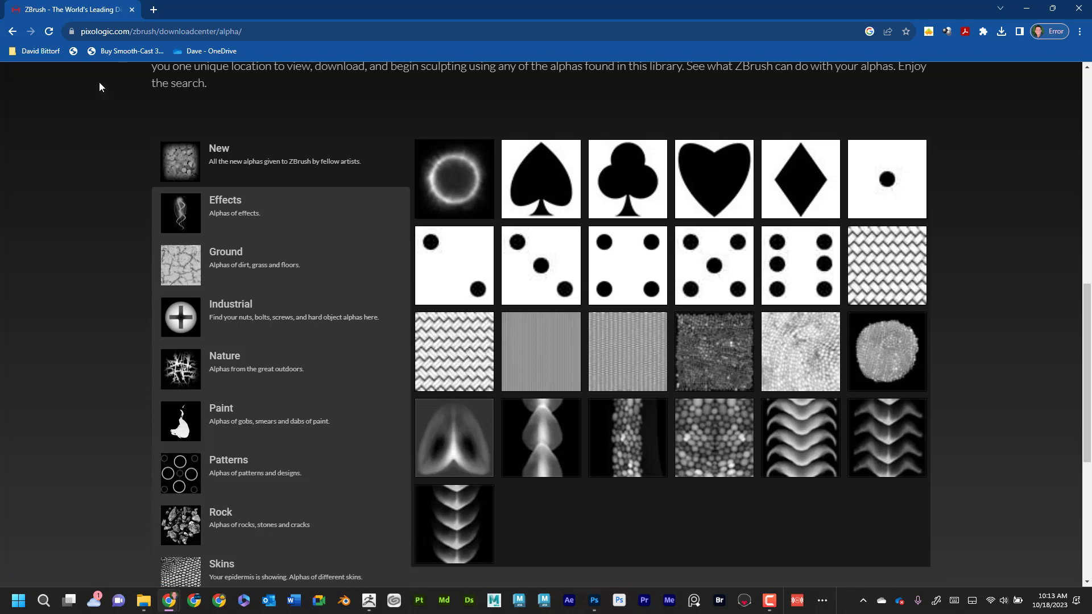
Step: Highlight the pixologic.com domain in the page address and review the Resource Center's Alphas section
click(82, 31)
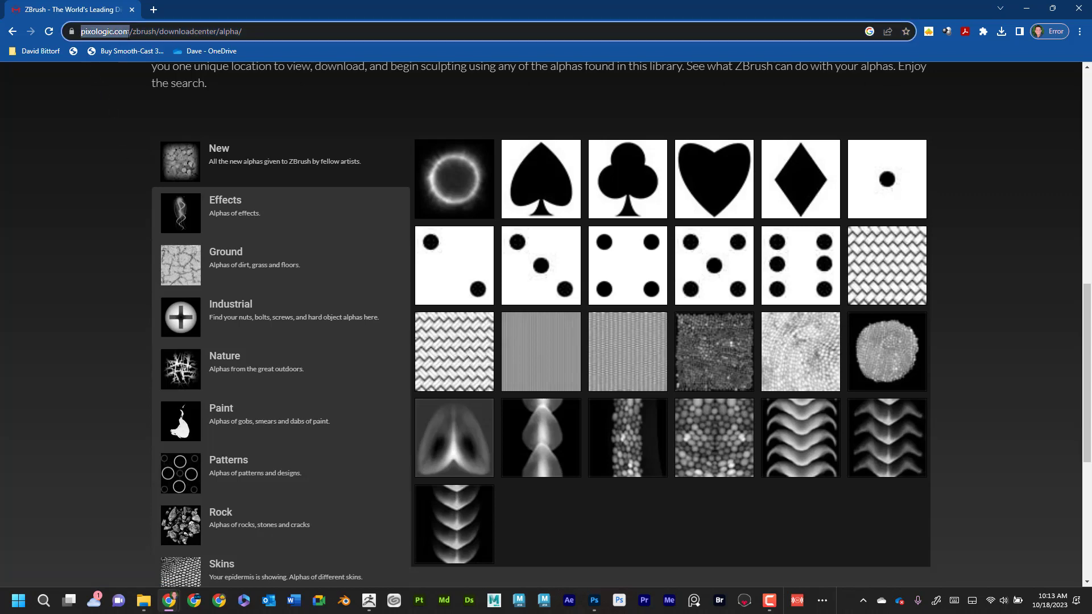
drag(129, 31, 128, 53)
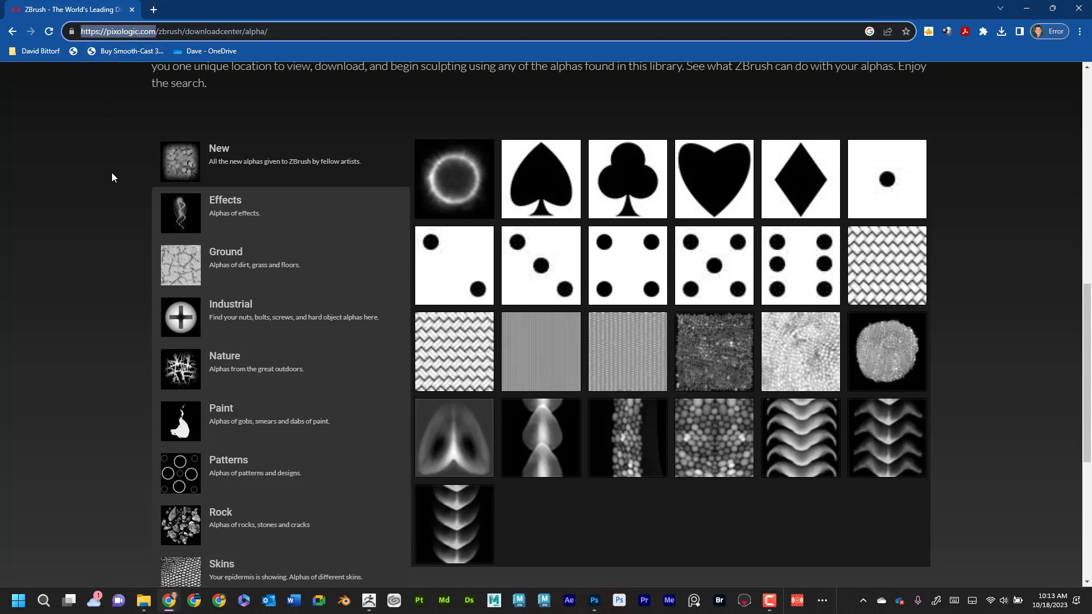
click(105, 31)
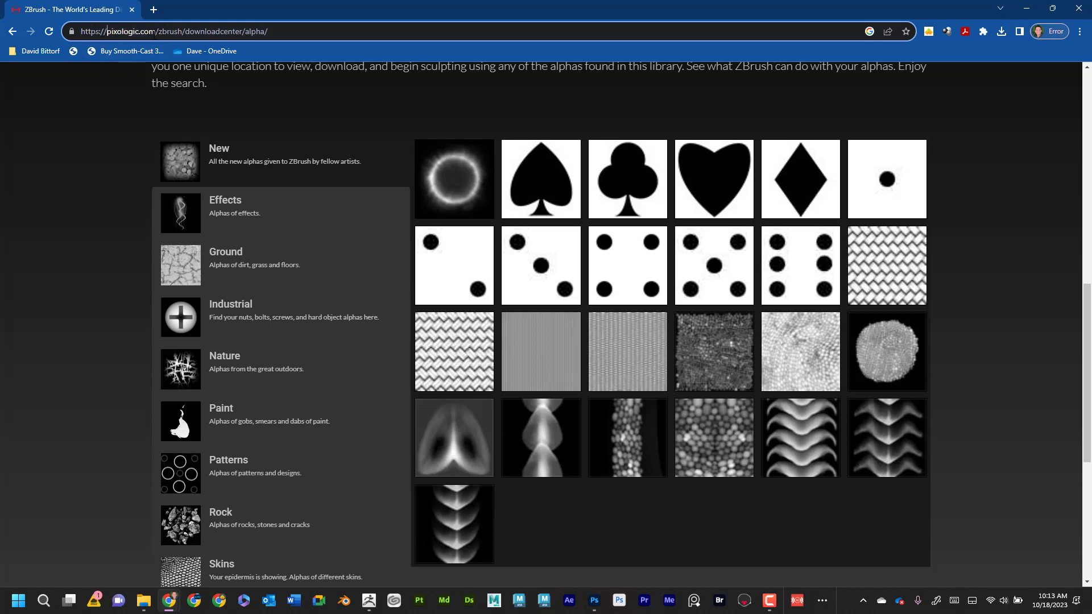
scroll(148, 132, up, 6)
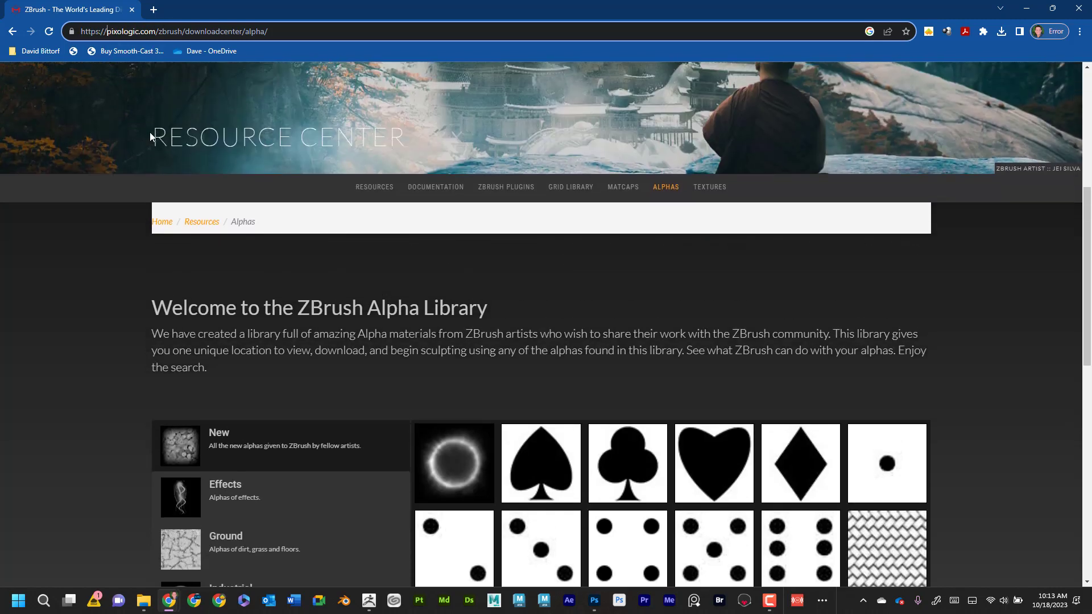
scroll(150, 137, up, 1)
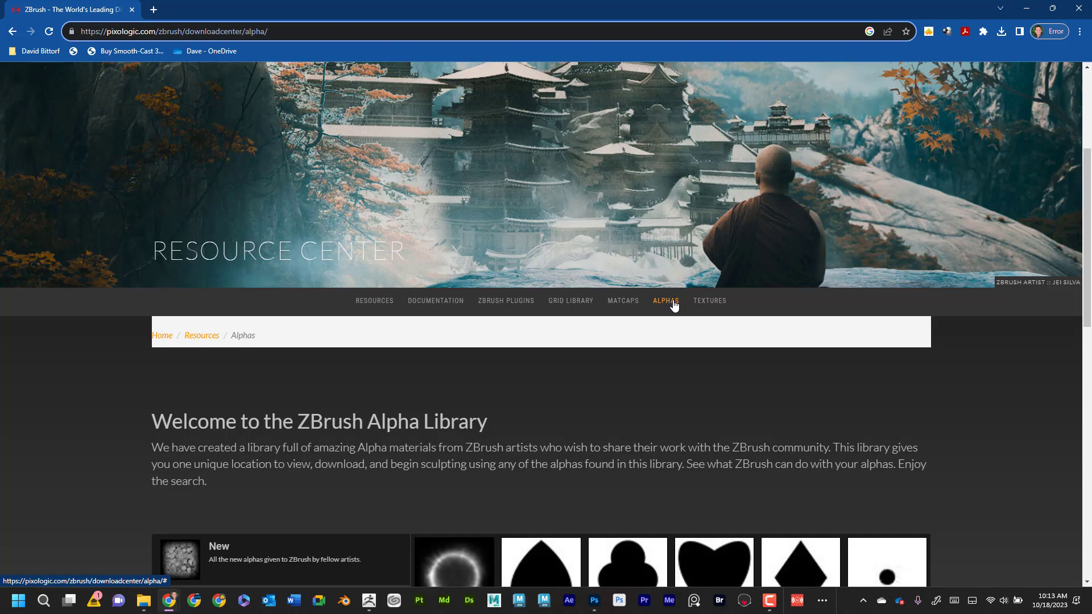
scroll(384, 330, down, 8)
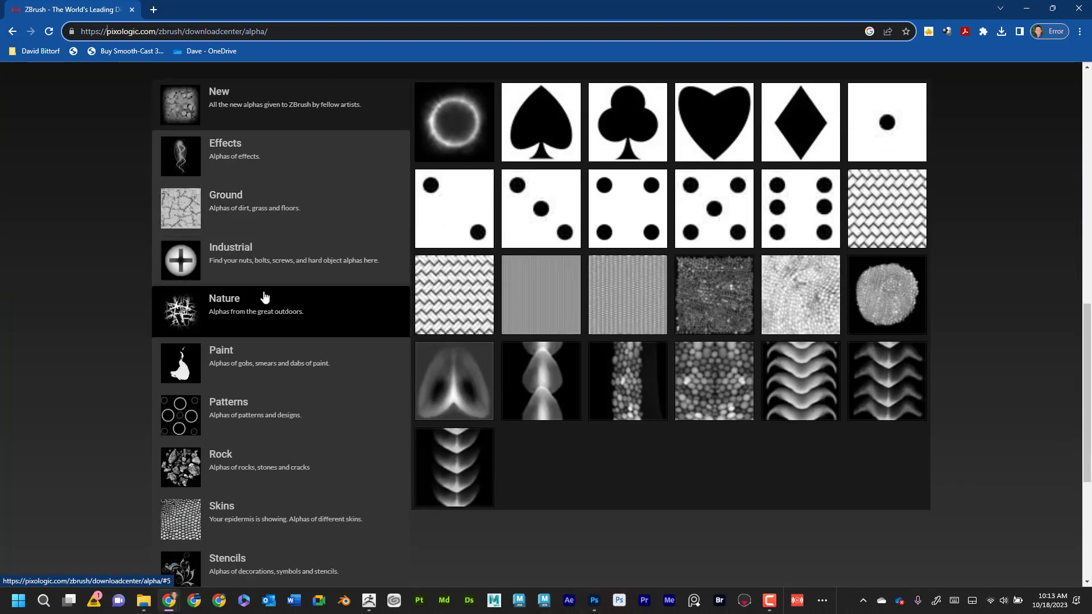
Step: Browse the Industrial and Skins categories of the Alpha Library
click(264, 256)
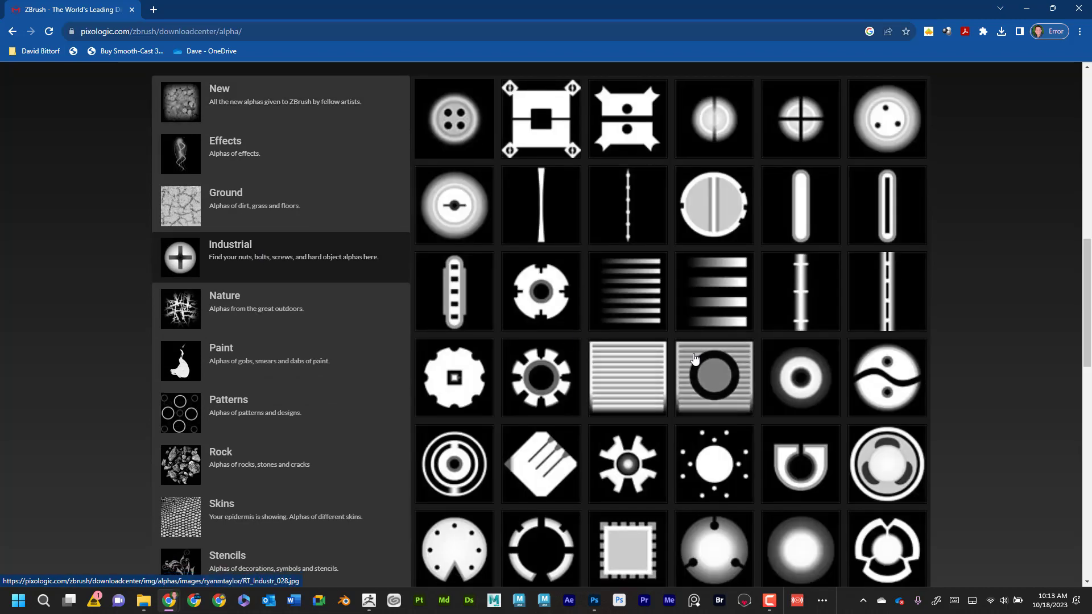
scroll(691, 356, down, 1)
scroll(691, 356, down, 1)
click(251, 418)
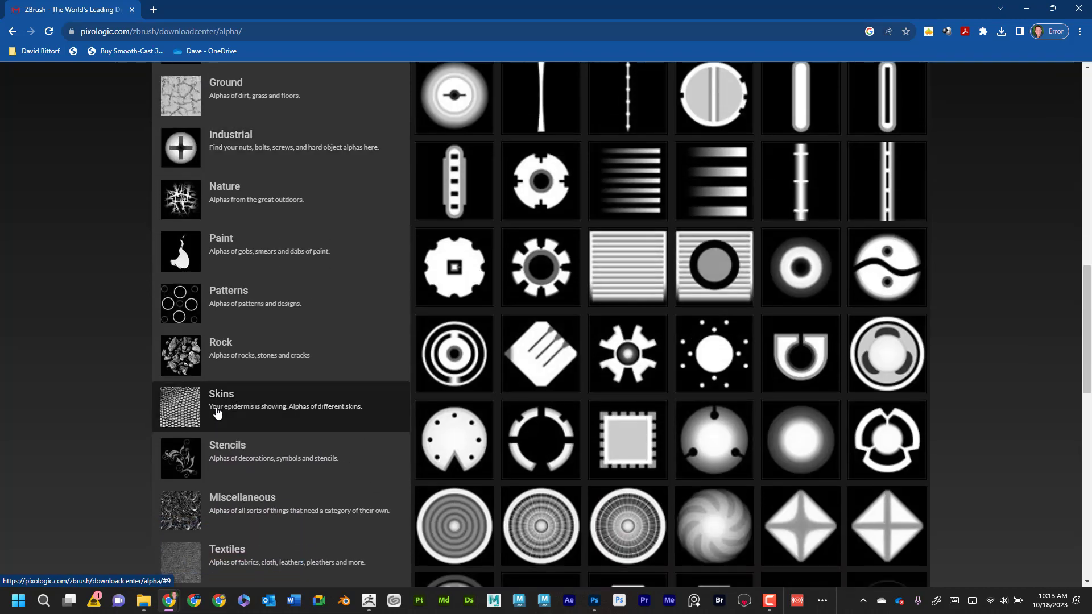
scroll(638, 380, up, 4)
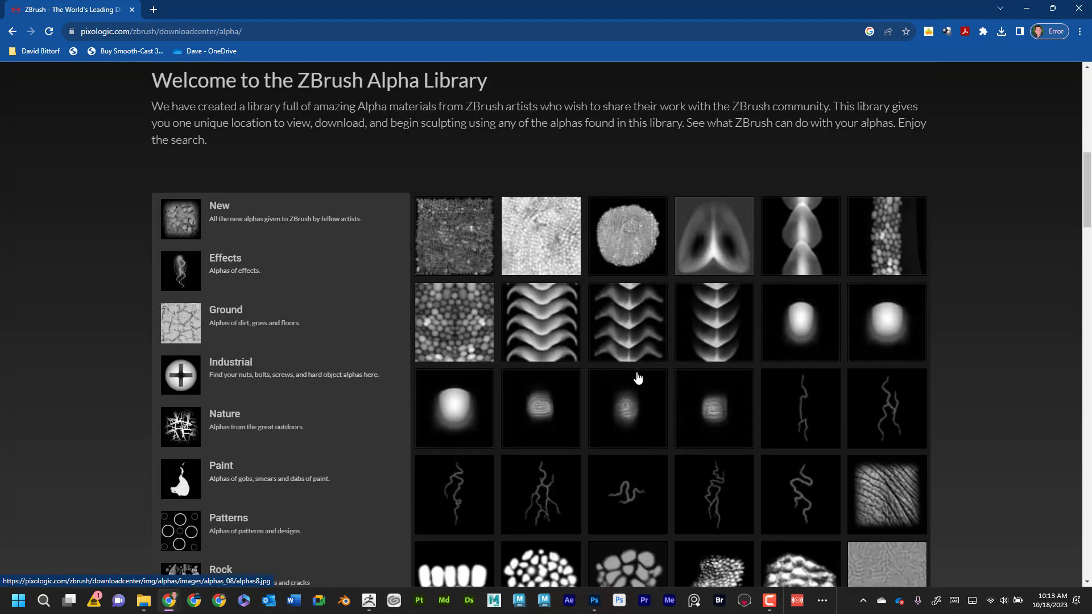
scroll(638, 379, down, 8)
scroll(638, 377, down, 4)
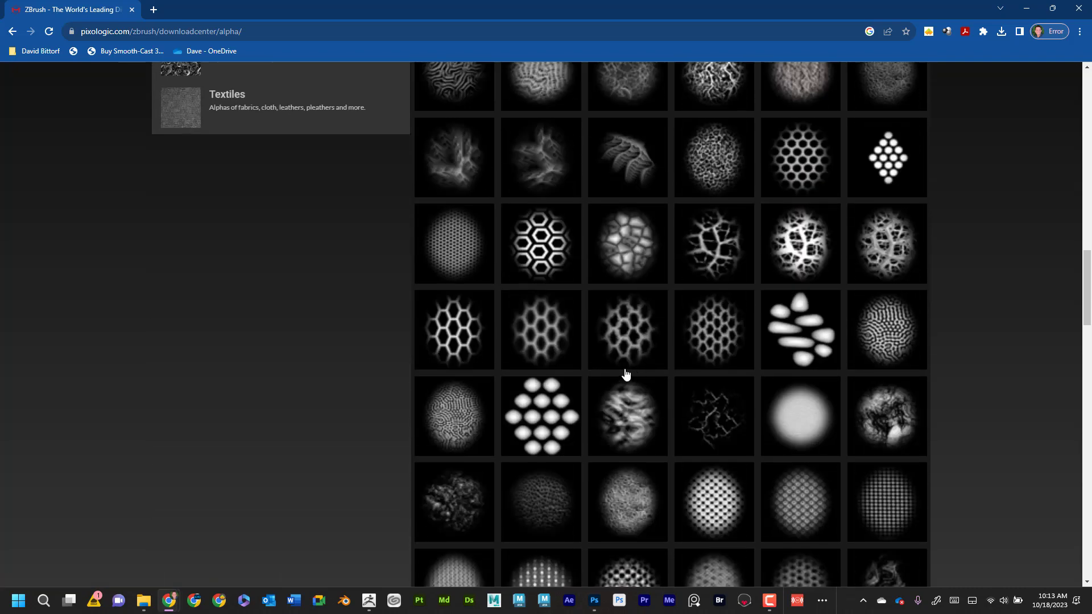
Step: Open the Miscellaneous category of the Alpha Library and look through its alphas
scroll(629, 373, up, 3)
click(246, 226)
scroll(654, 307, up, 8)
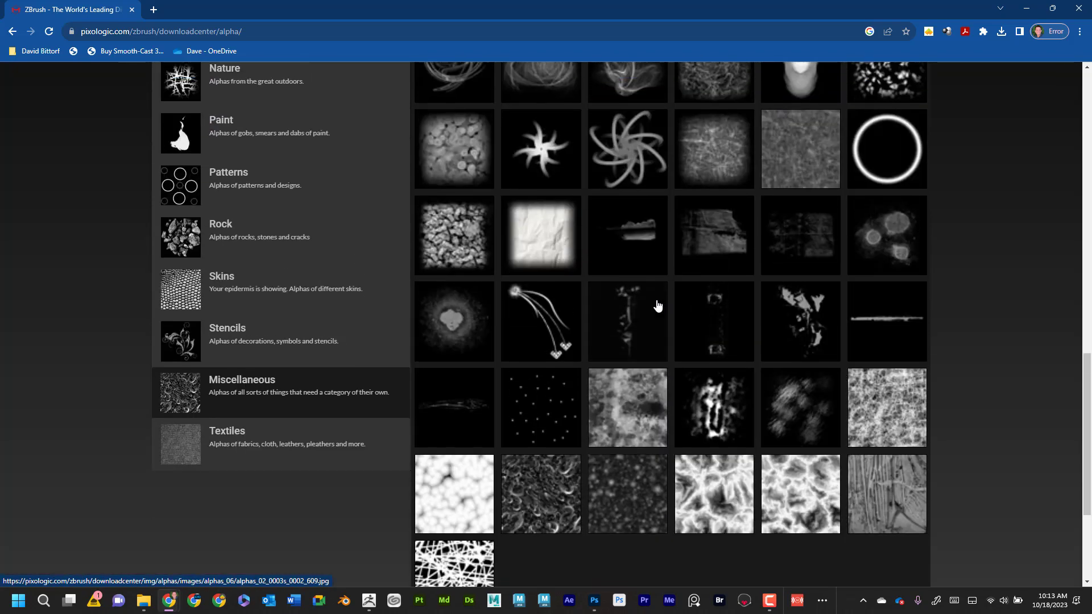
scroll(658, 310, up, 1)
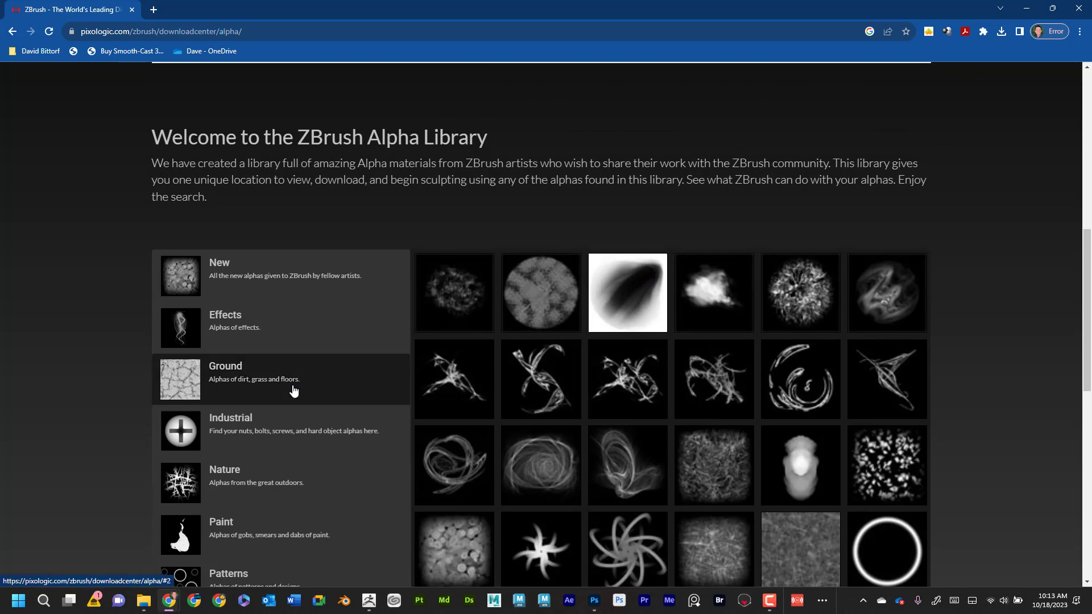
Step: Open the Nature category of the Alpha Library and look through its alphas
click(293, 324)
click(288, 417)
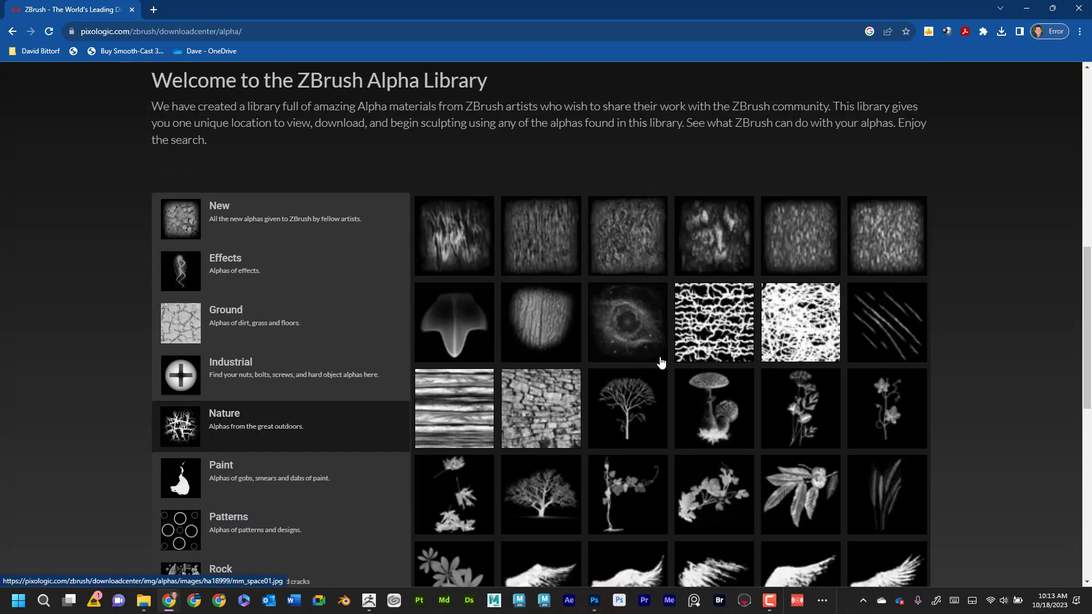
scroll(665, 366, down, 8)
scroll(667, 367, up, 9)
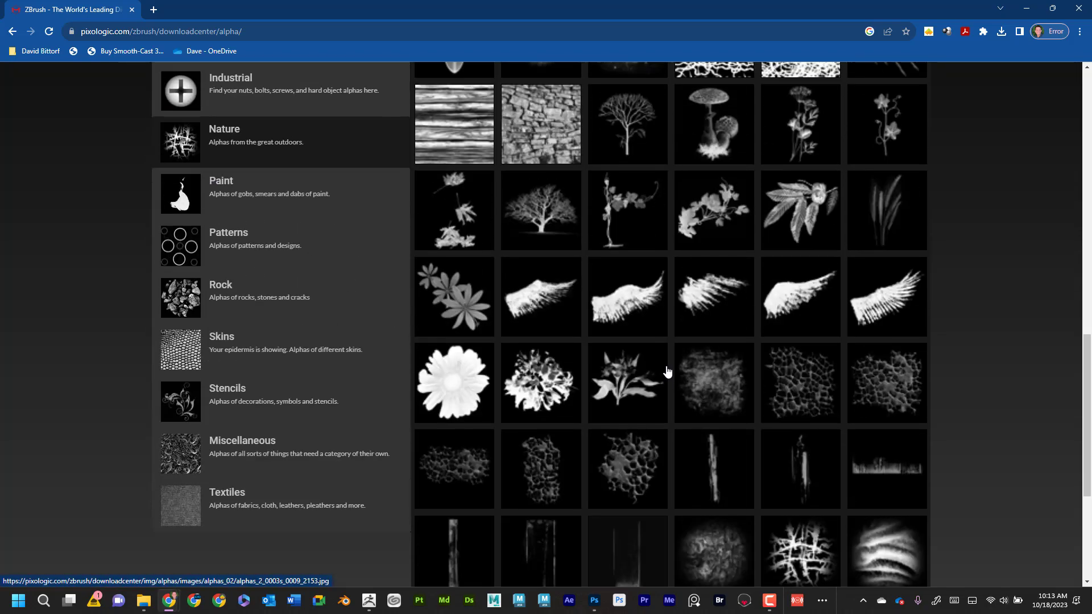
scroll(667, 367, down, 1)
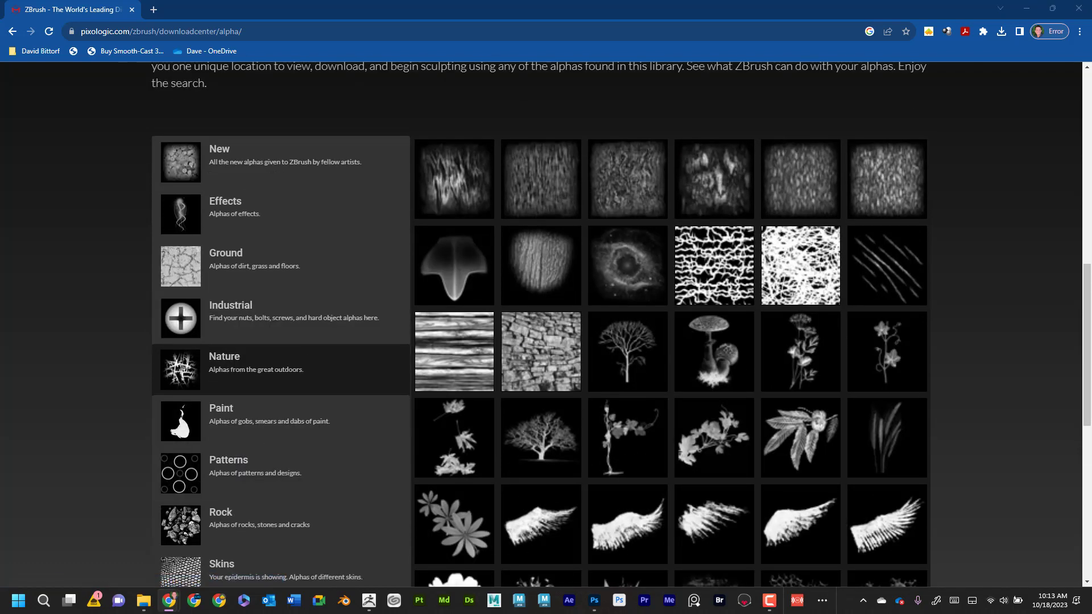
Step: Bring up the Google Images window for "finger print", maximize it and browse the fingerprint pictures
drag(68, 0, 606, 71)
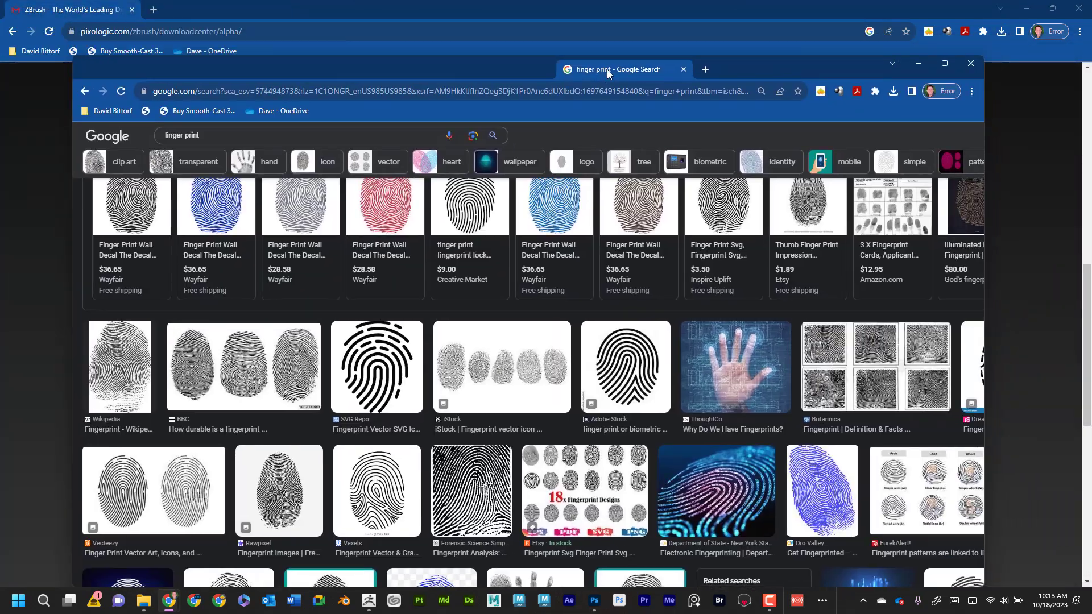
click(944, 63)
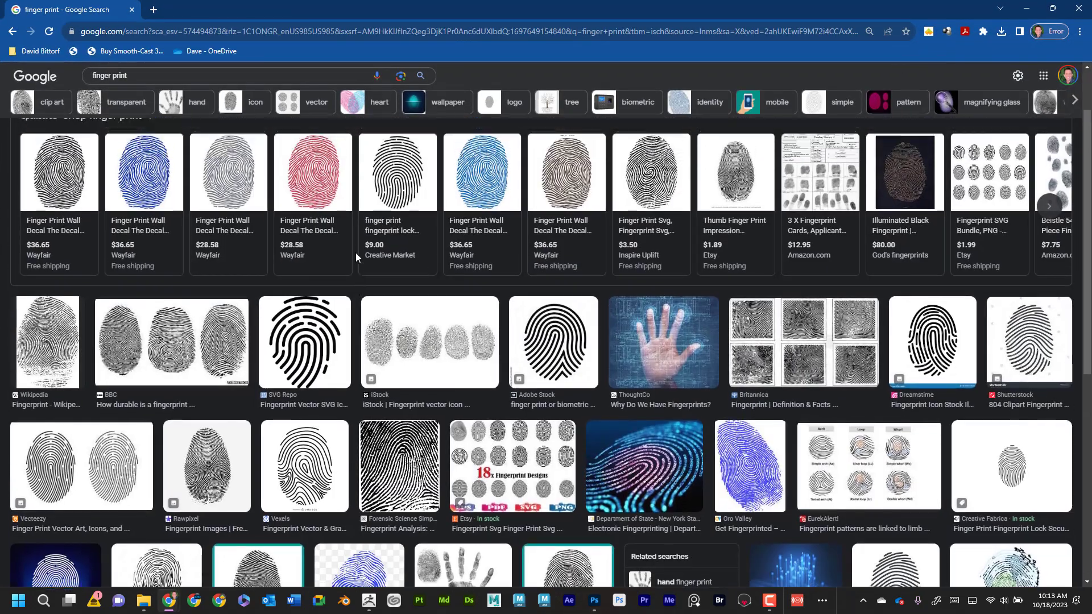
scroll(353, 284, down, 7)
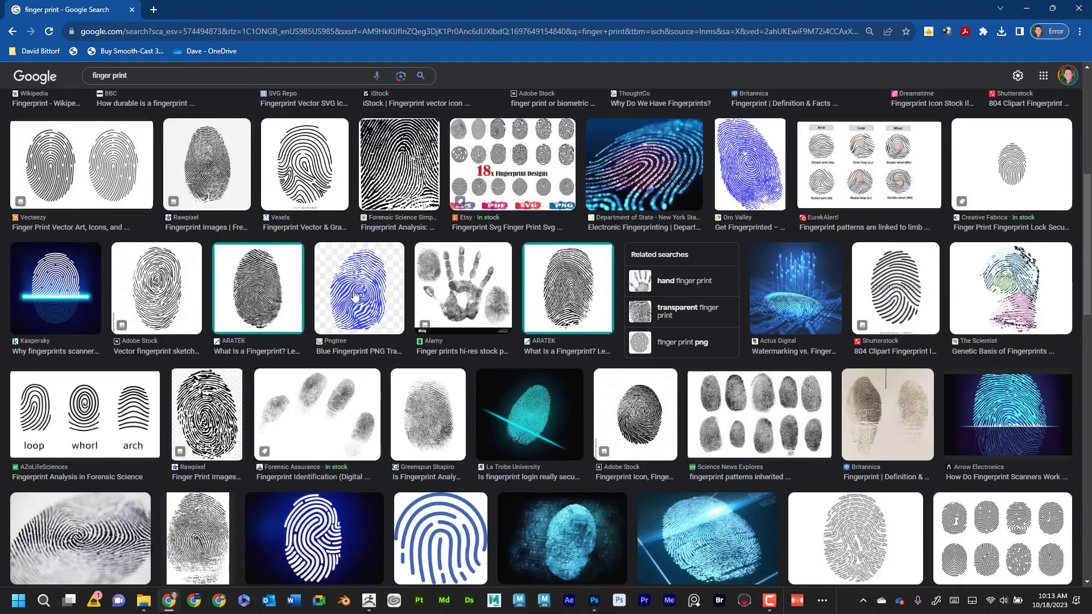
scroll(352, 291, down, 8)
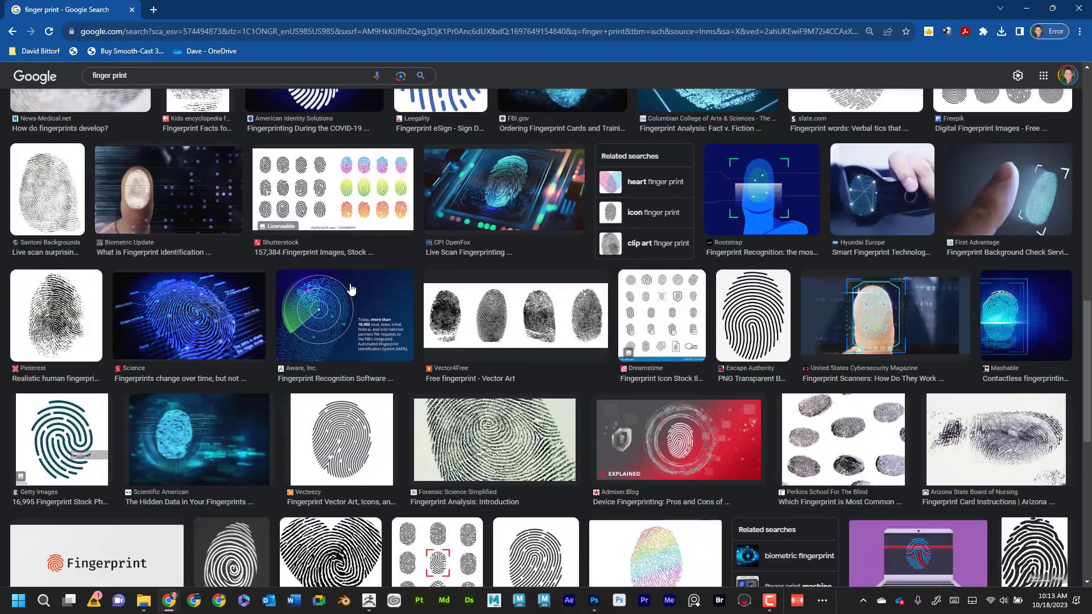
scroll(350, 289, down, 3)
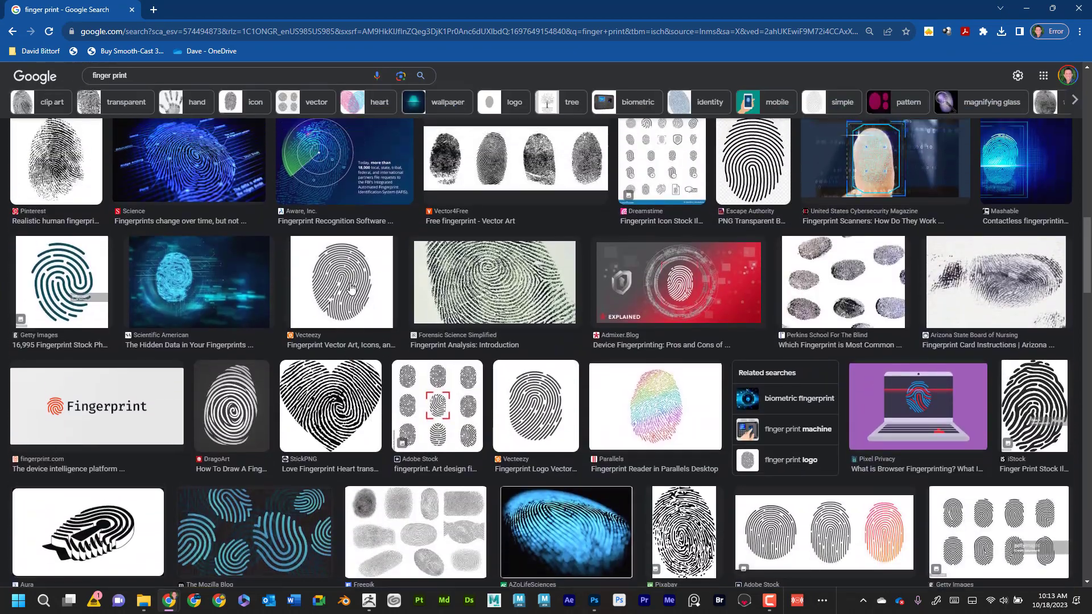
scroll(351, 289, up, 5)
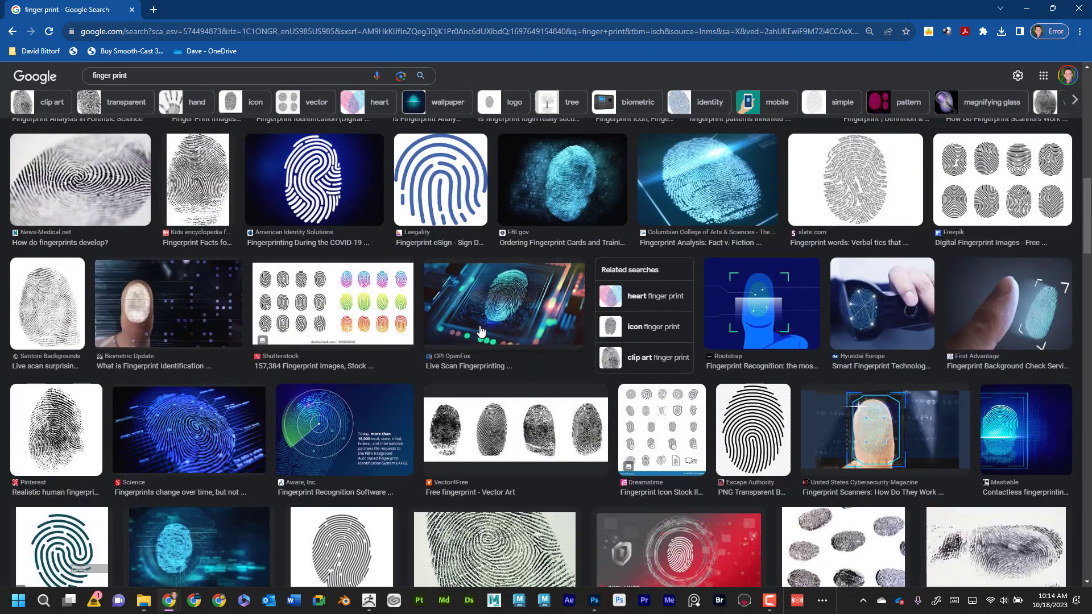
scroll(480, 330, up, 5)
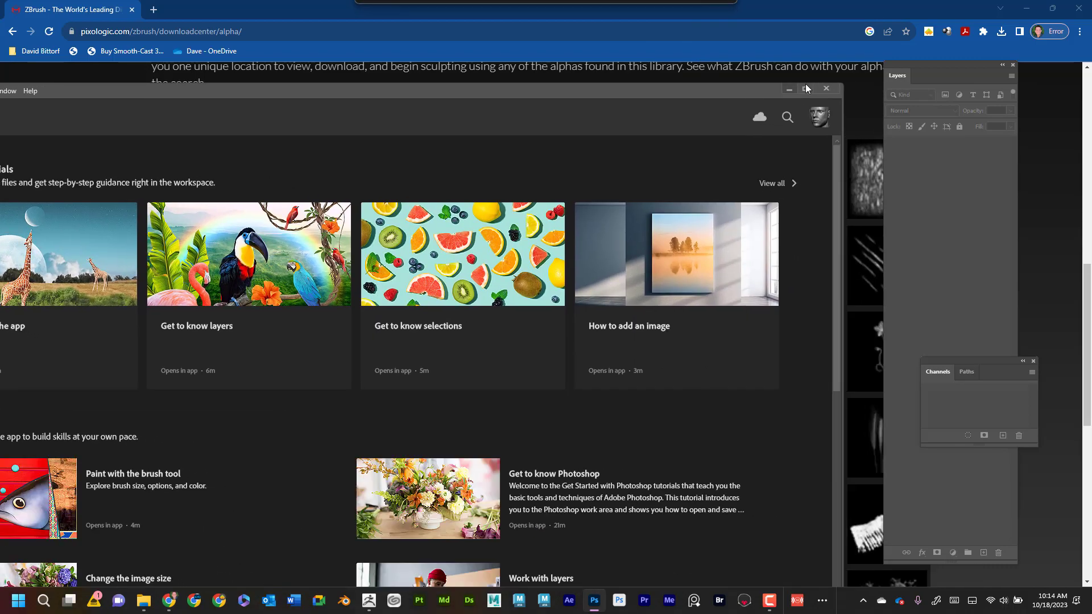
Step: Switch to Photoshop, maximize it and create a new document 900 pixels wide and 900 pixels high
click(807, 89)
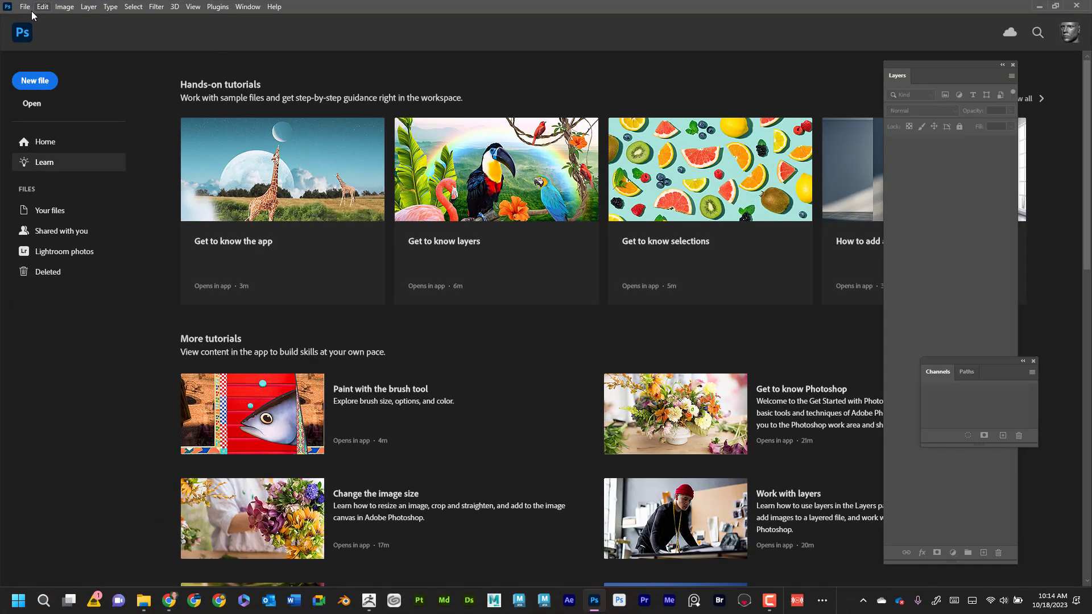
click(38, 82)
drag(585, 142, 632, 105)
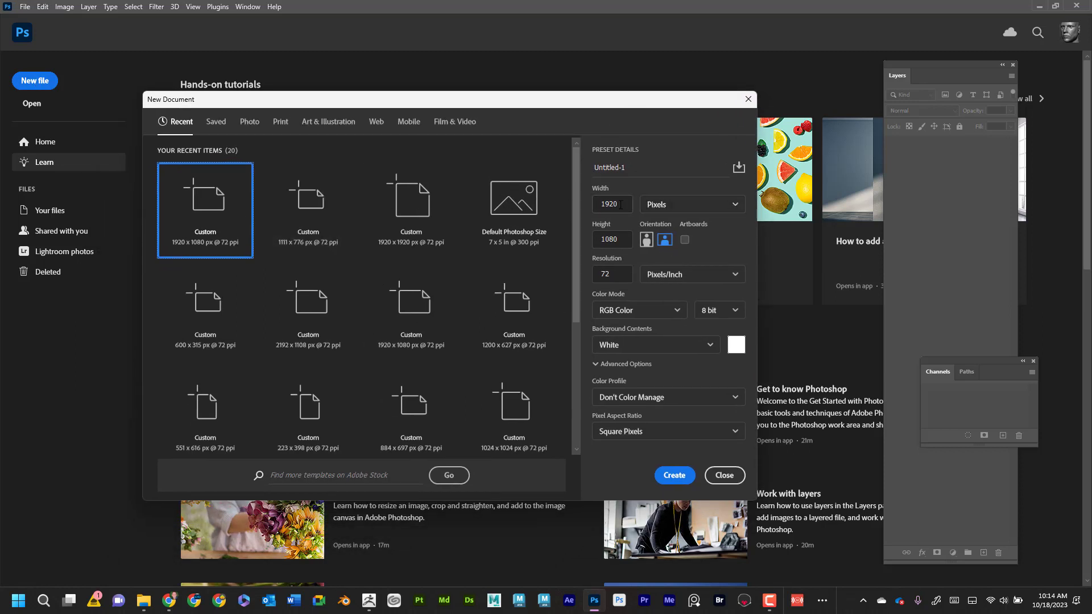
click(605, 205)
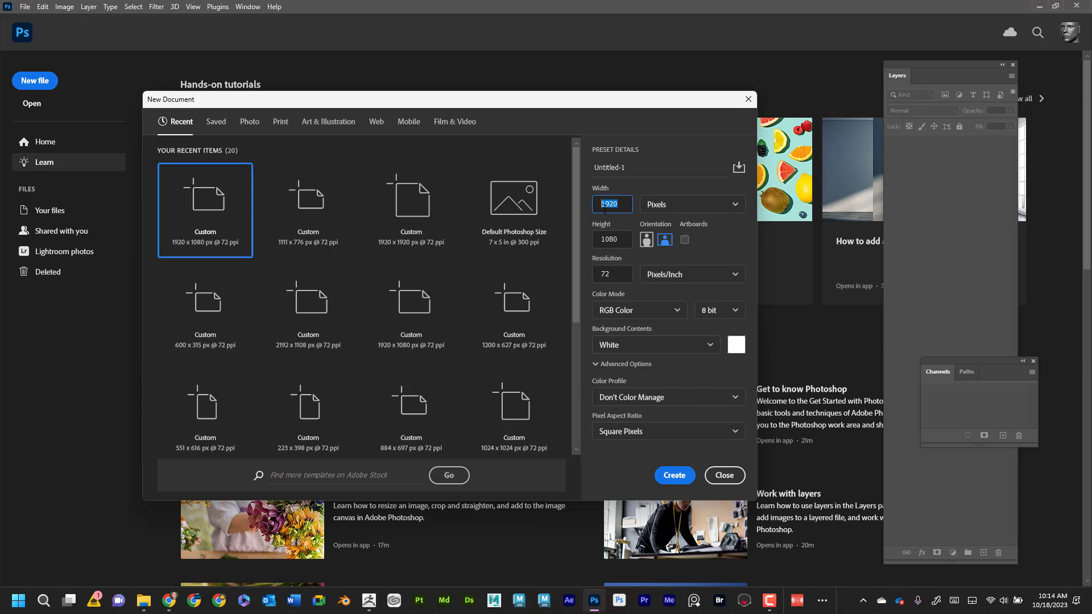
text(900)
click(621, 239)
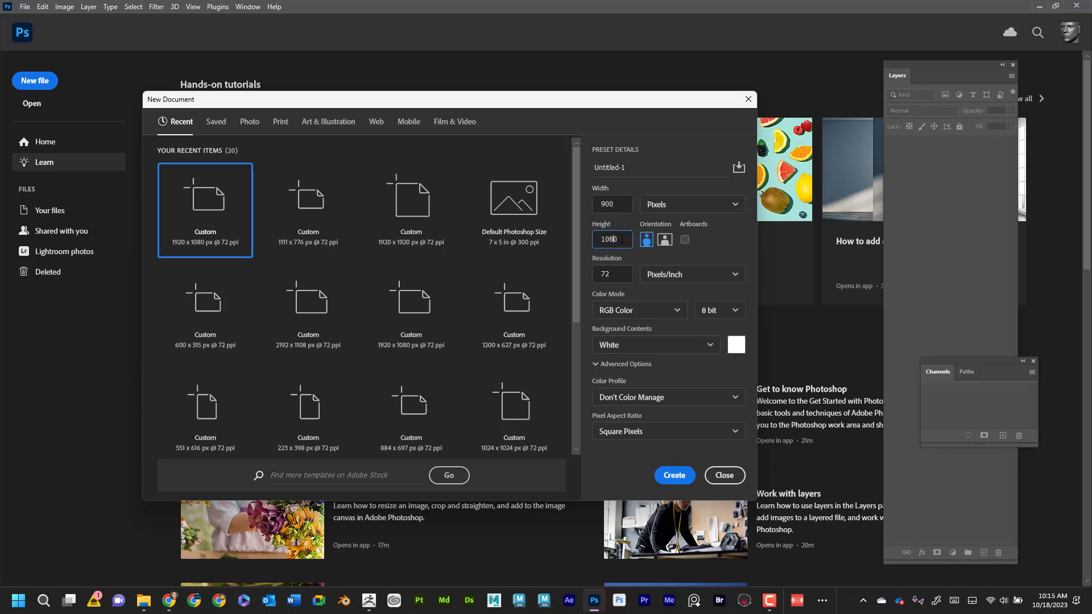
text(900)
click(674, 476)
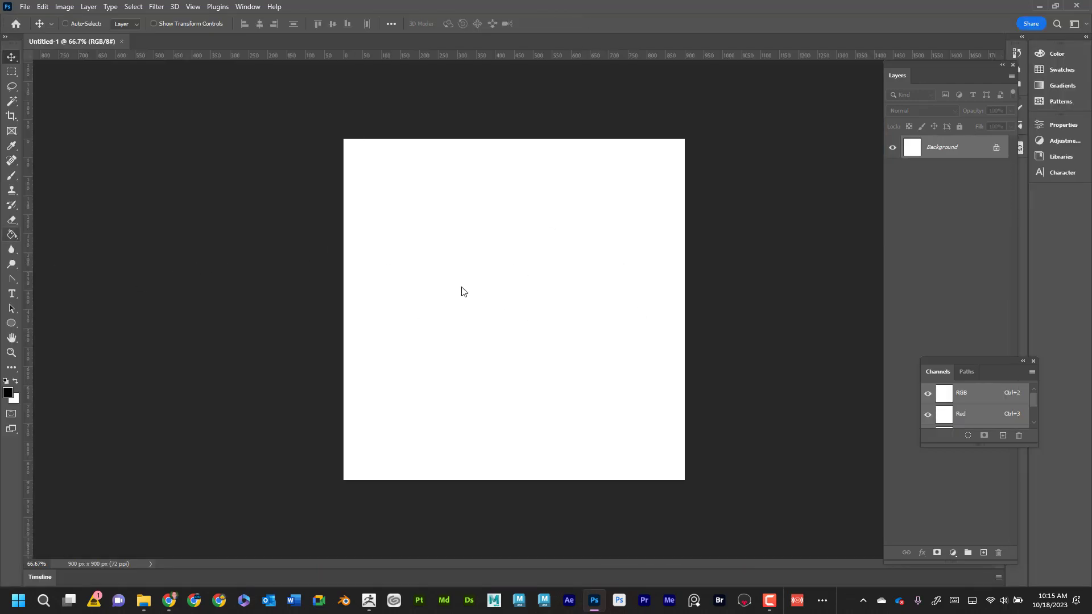
Step: Fill the background with black using the Paint Bucket and add an empty layer above it
click(11, 235)
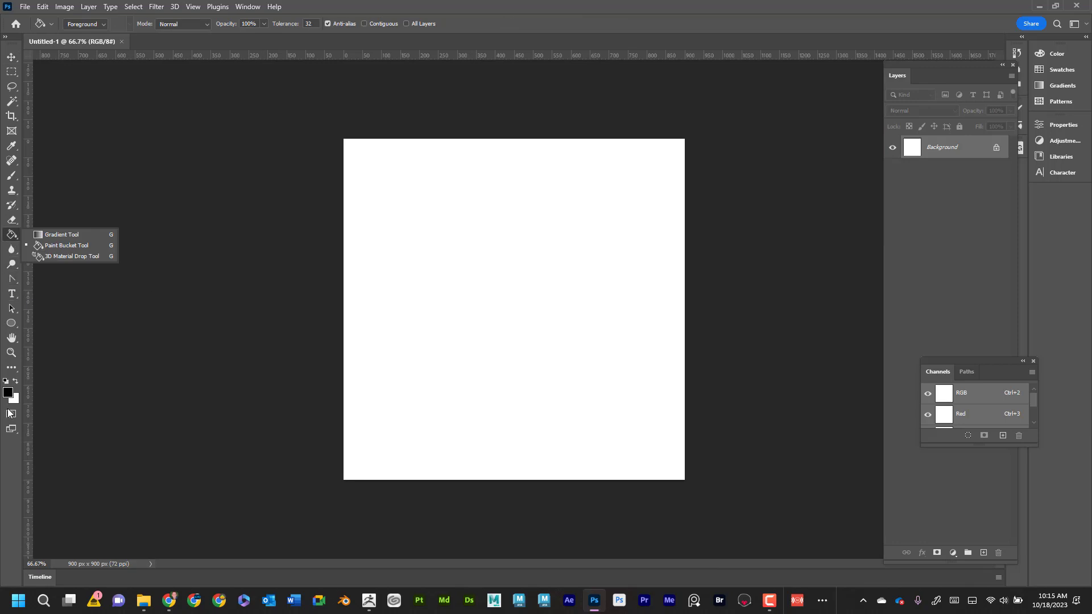
click(464, 287)
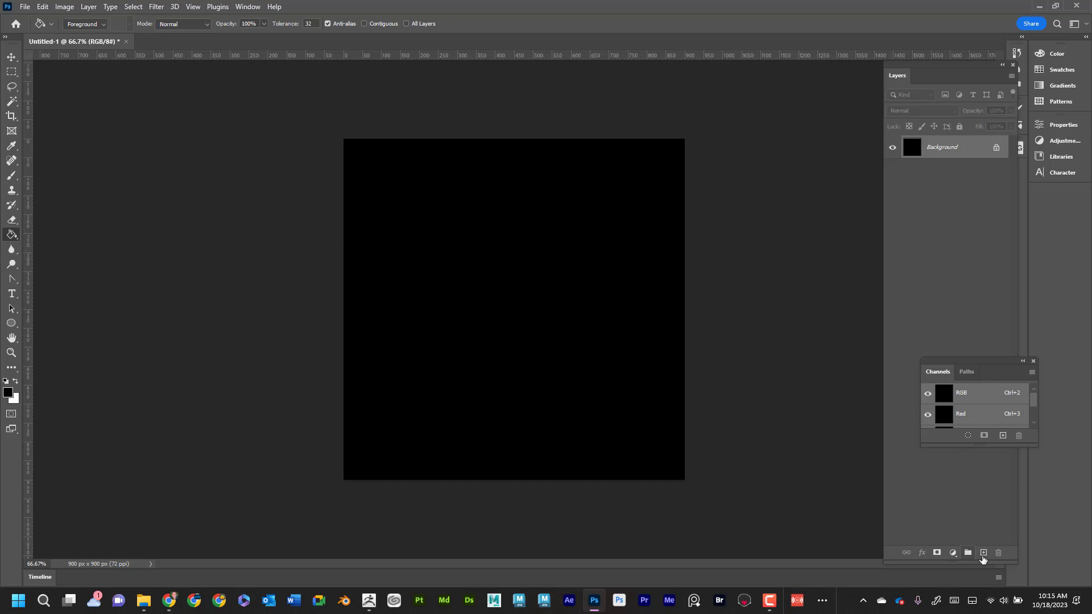
click(983, 553)
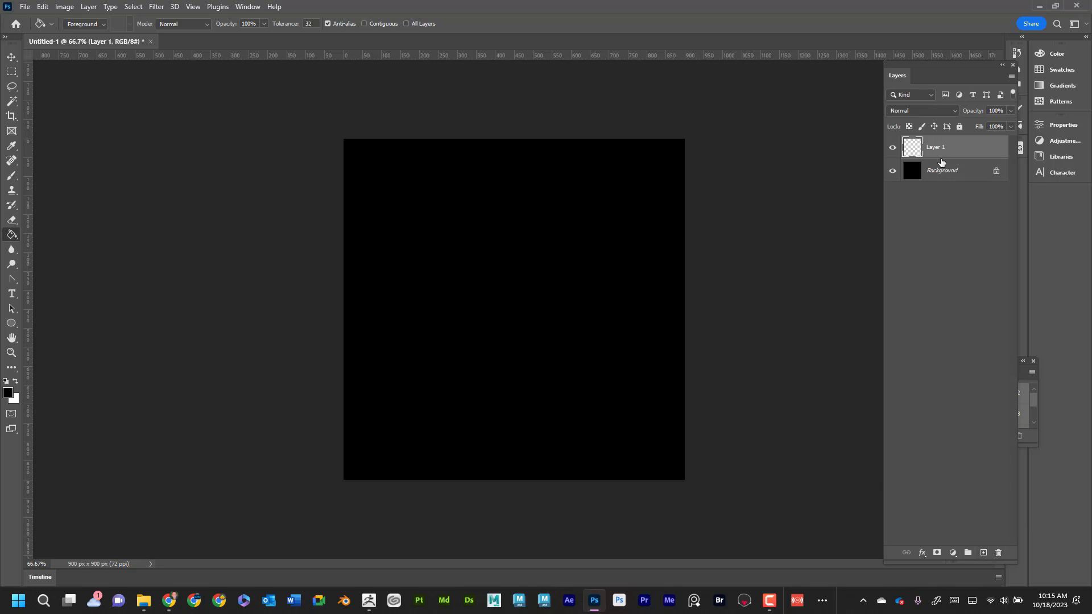
click(245, 7)
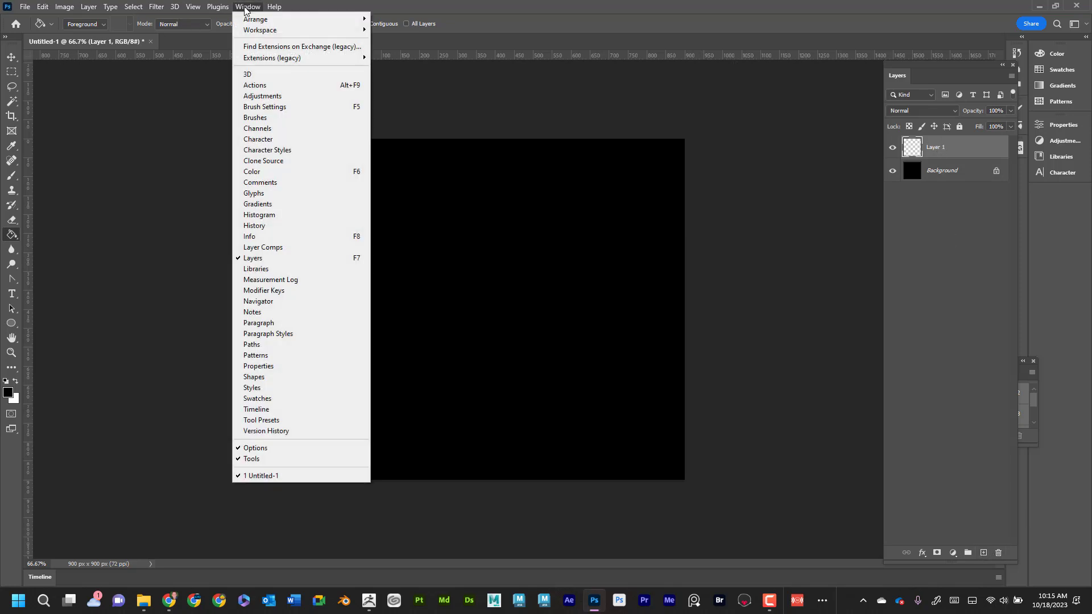
click(954, 149)
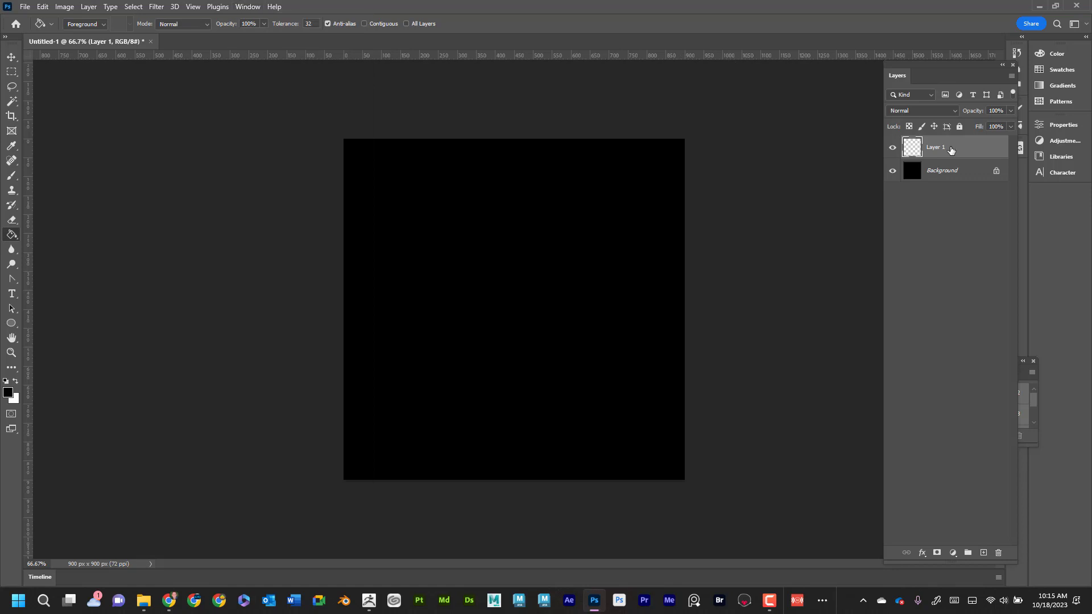
Step: Paint three long and three short wavy white lines across Layer 1 with a 25-pixel brush
click(12, 181)
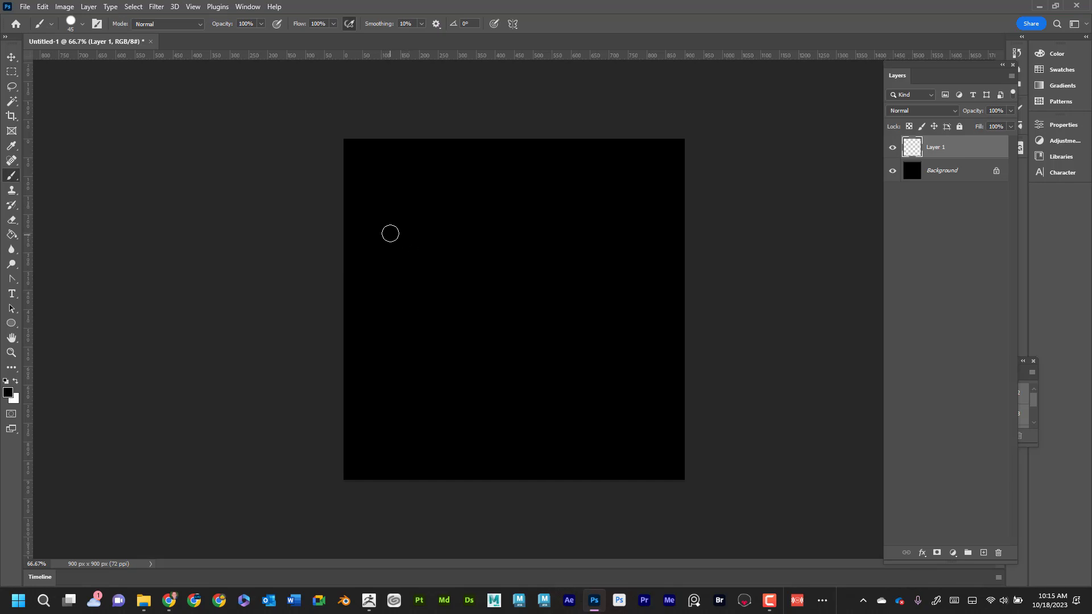
key(bracketleft)
key(bracketleft)
click(15, 381)
drag(372, 253, 634, 238)
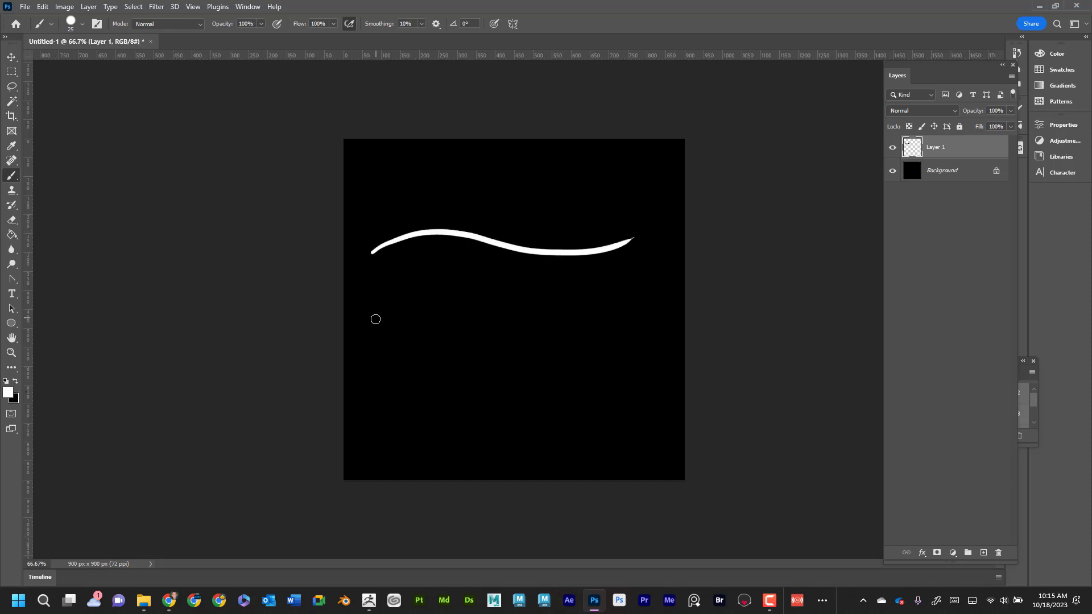
drag(375, 319, 626, 297)
mouse_move(380, 385)
mouse_down()
mouse_move(385, 370)
mouse_move(631, 360)
mouse_move(466, 327)
mouse_up()
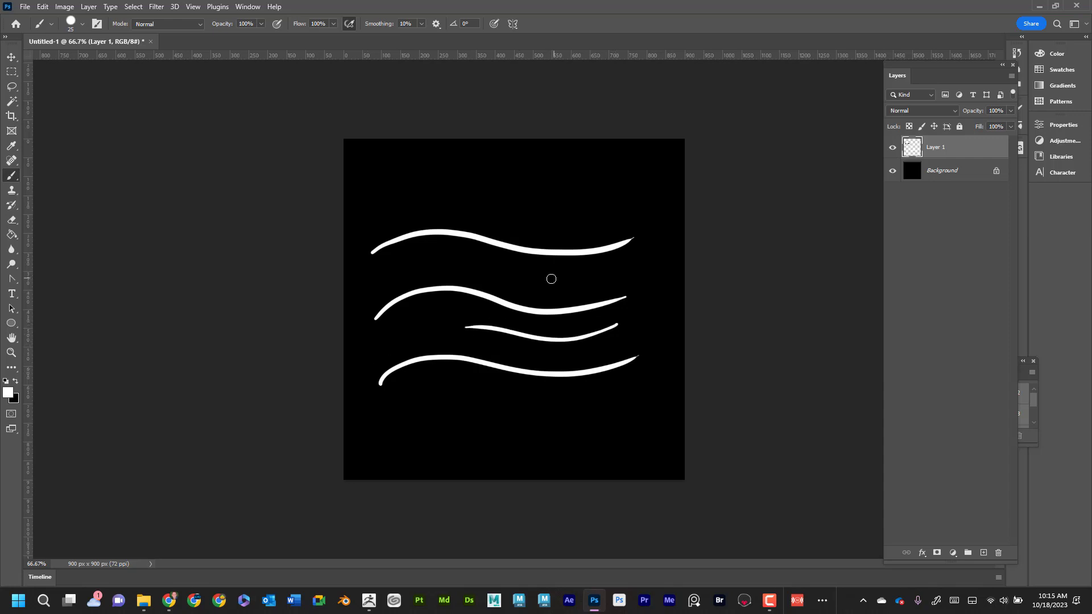
drag(554, 278, 423, 270)
drag(633, 203, 506, 227)
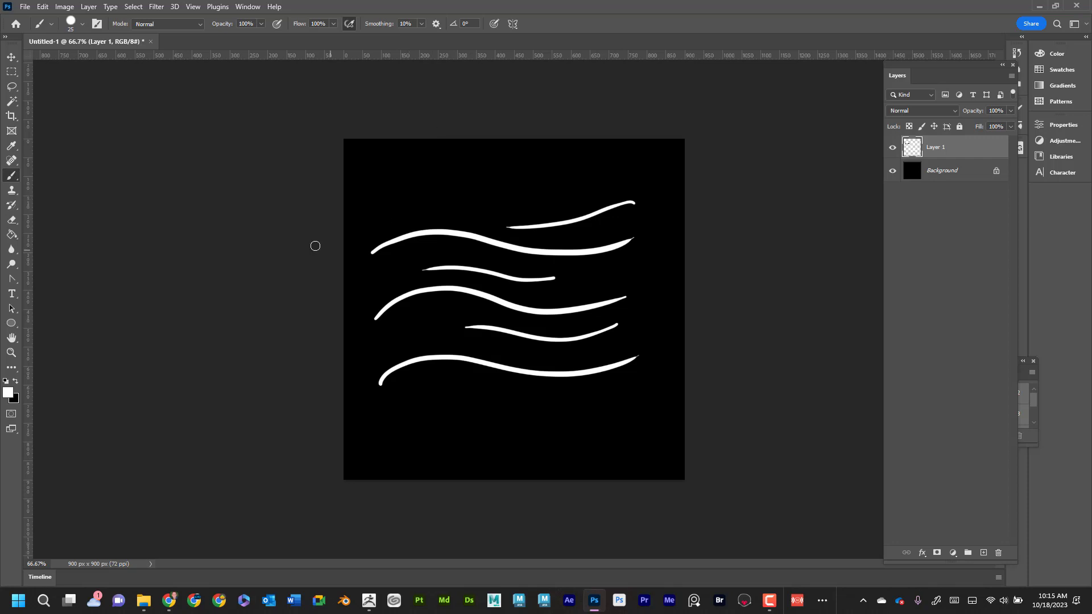
Step: Taper the ends of the wavy lines with the Eraser at size 80
click(11, 220)
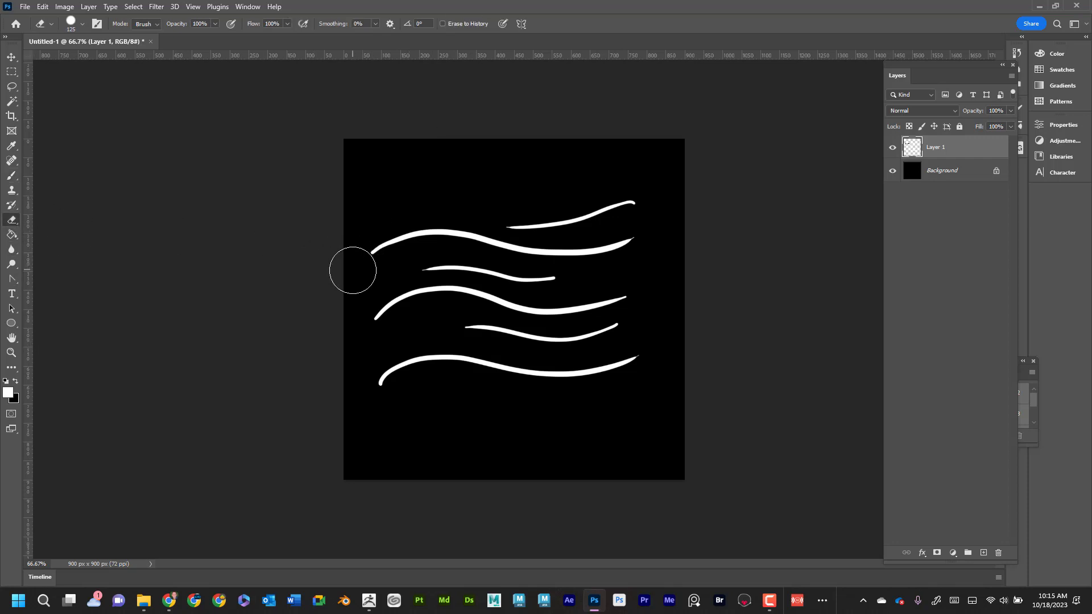
key(bracketleft)
key(bracketleft)
key(bracketleft)
drag(421, 246, 375, 265)
click(643, 192)
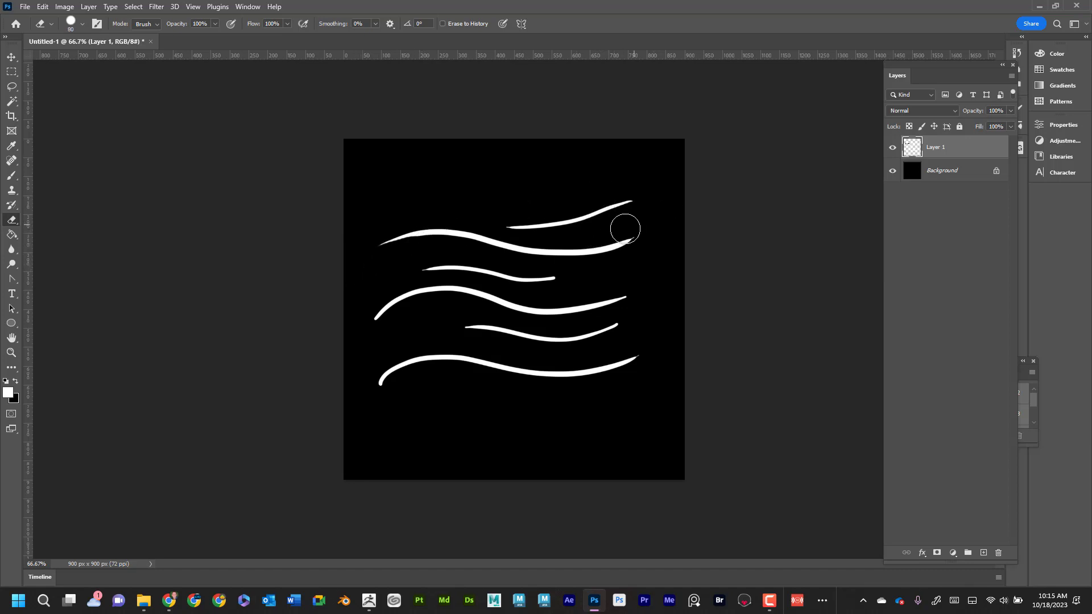
drag(594, 264, 648, 239)
drag(618, 371, 645, 354)
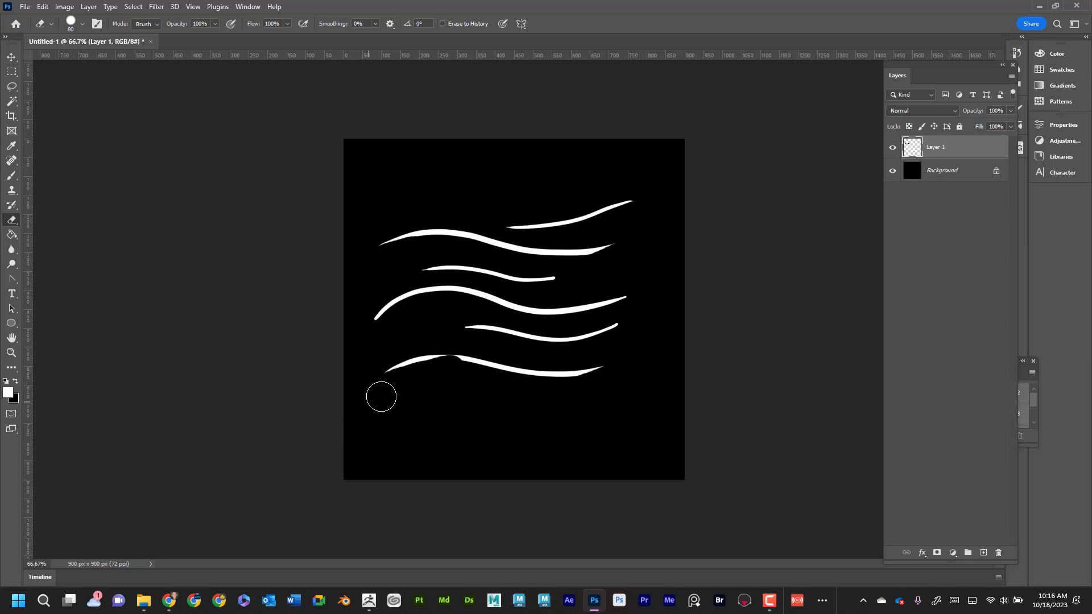
drag(387, 398, 397, 383)
mouse_move(370, 334)
mouse_down()
mouse_move(398, 316)
mouse_move(366, 340)
mouse_up()
Step: Free-transform the wavy lines, stretching them to about 121% width and flattening them to about 83% height
key(ctrl+t)
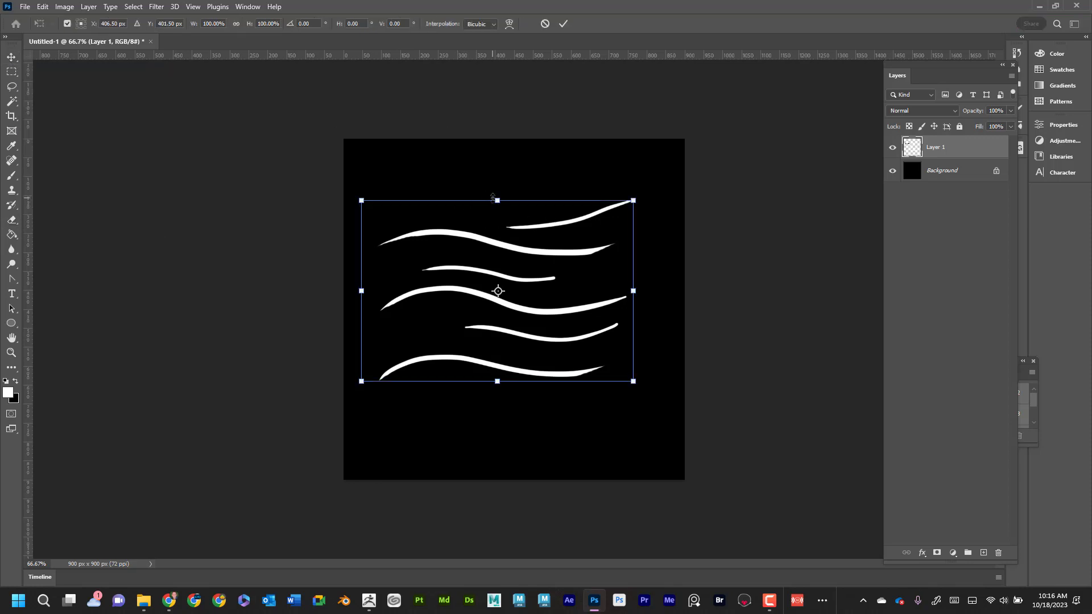
drag(493, 197, 497, 236)
drag(634, 309, 680, 307)
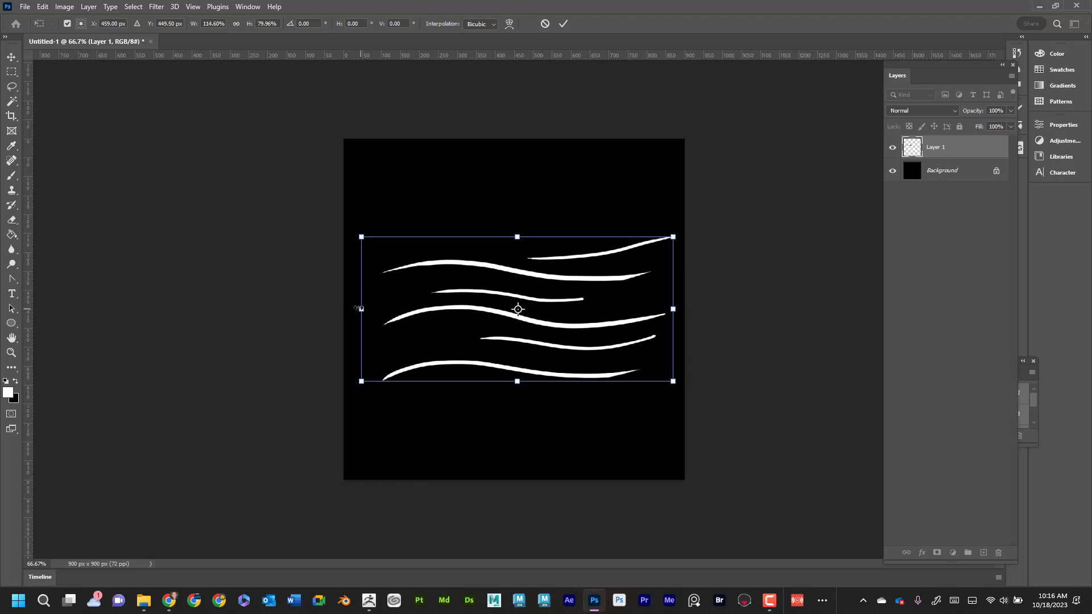
drag(358, 308, 344, 309)
drag(509, 381, 509, 386)
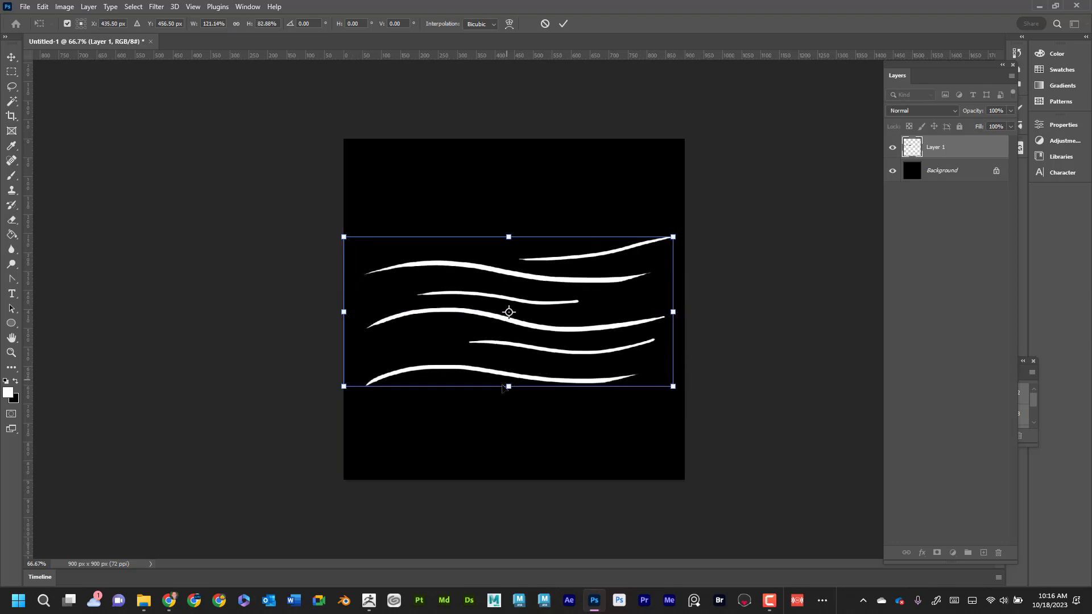
mouse_move(508, 236)
mouse_down()
mouse_move(508, 212)
mouse_move(510, 235)
mouse_up()
key(Return)
key(e)
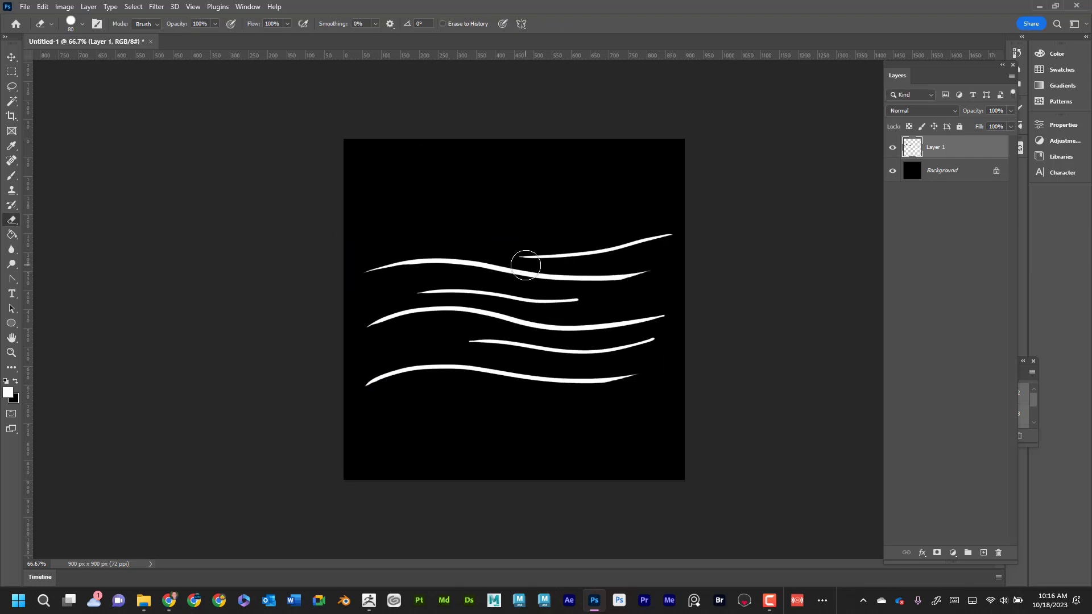
Step: Save a copy of the wavy-line image to the Desktop as a JPEG named Wrinkle
click(25, 7)
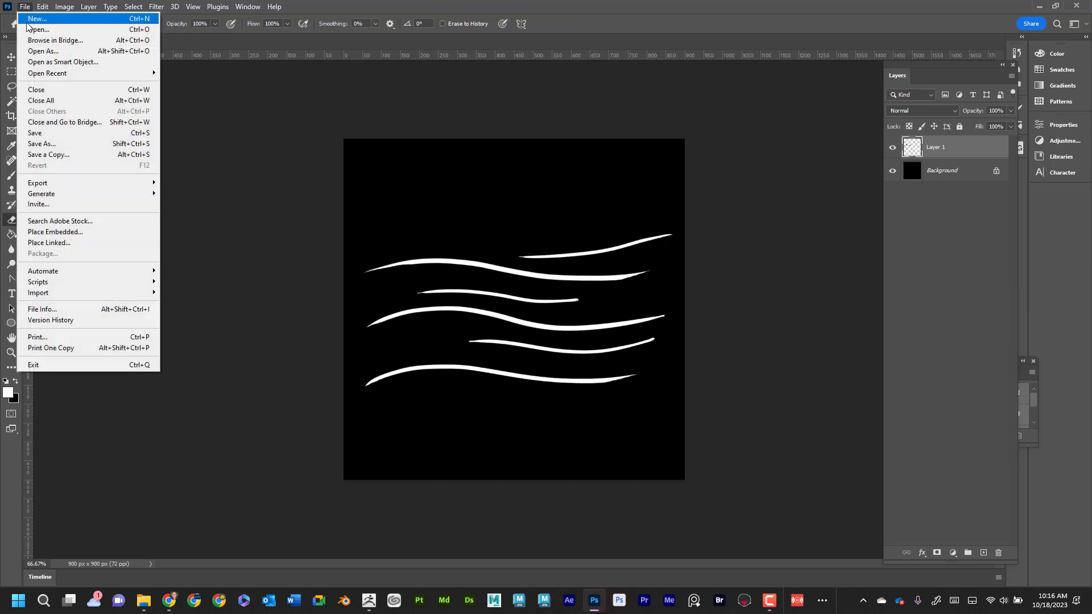
click(91, 155)
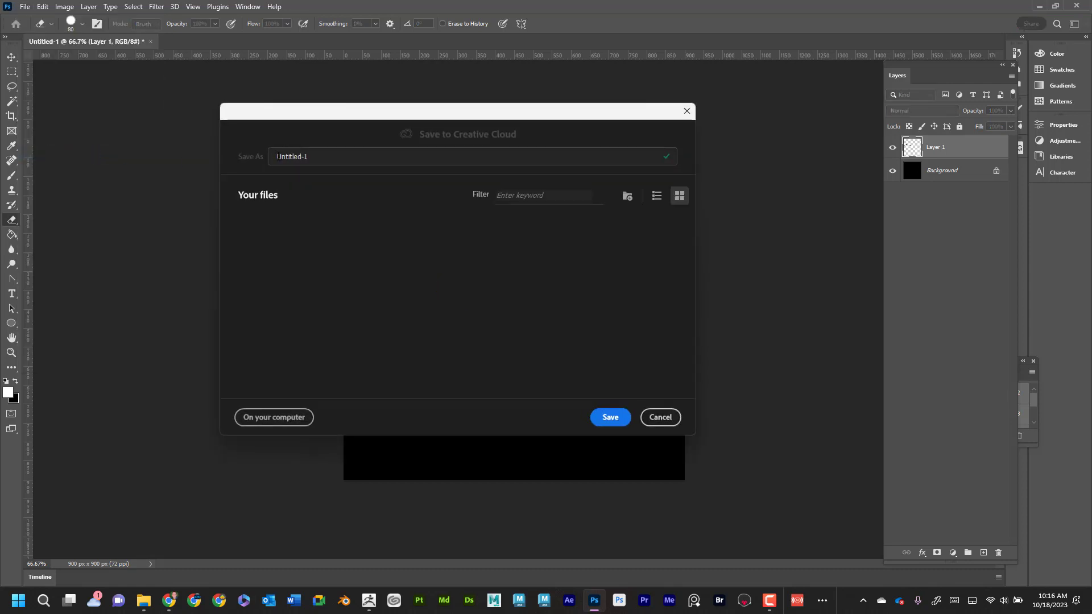
key(Escape)
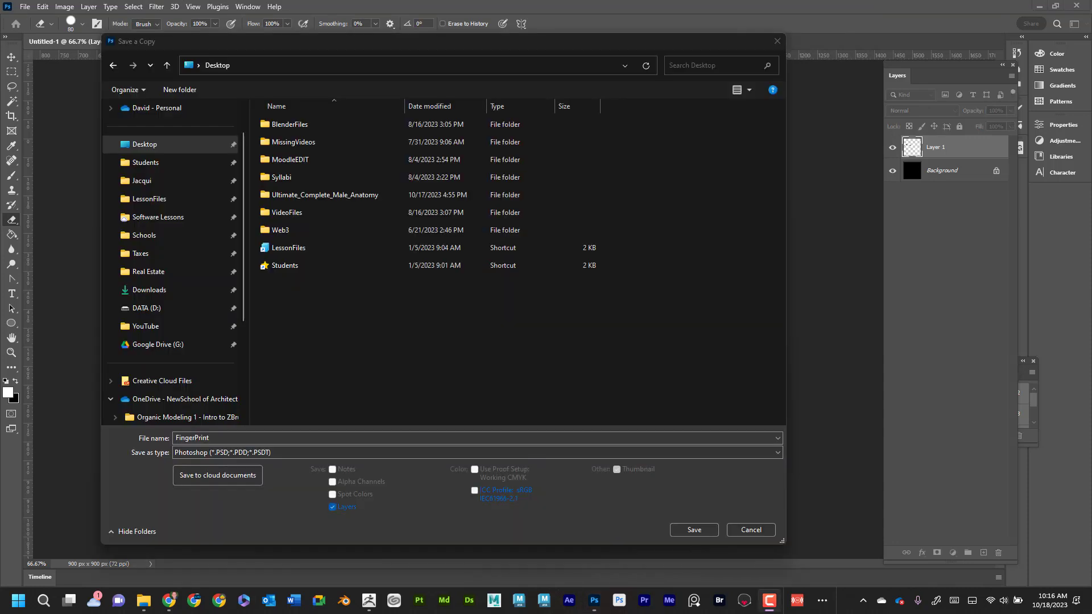
click(241, 454)
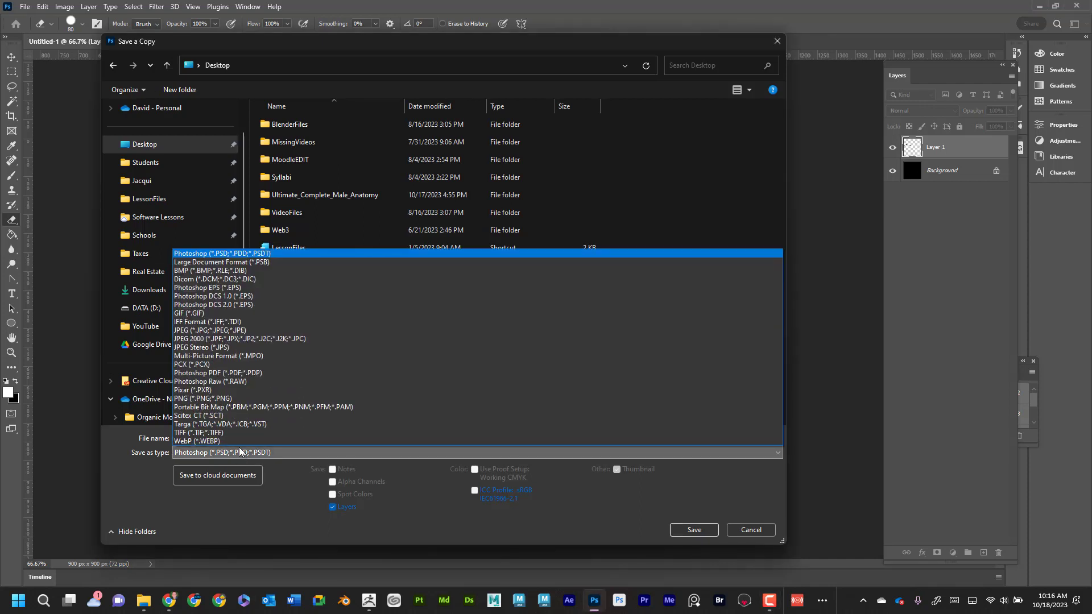
click(216, 331)
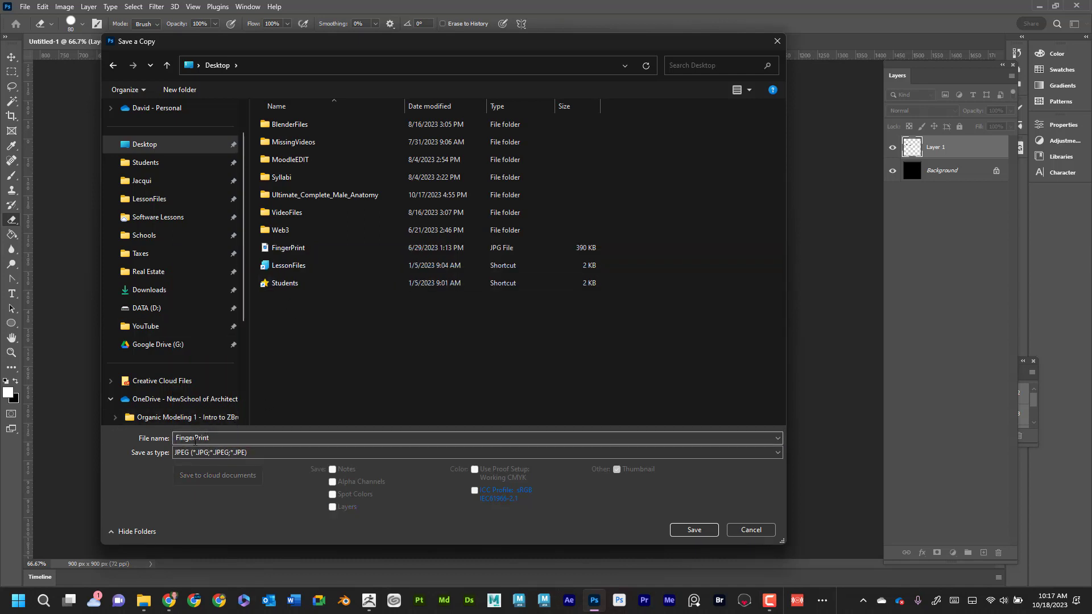
click(155, 440)
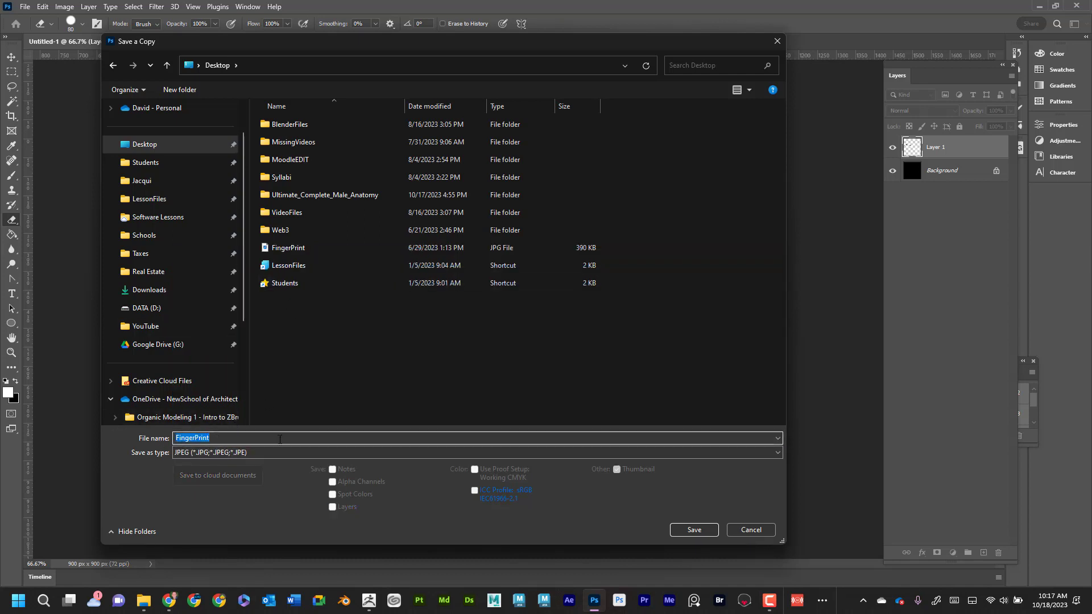
text(Wrinkle)
click(693, 529)
click(602, 151)
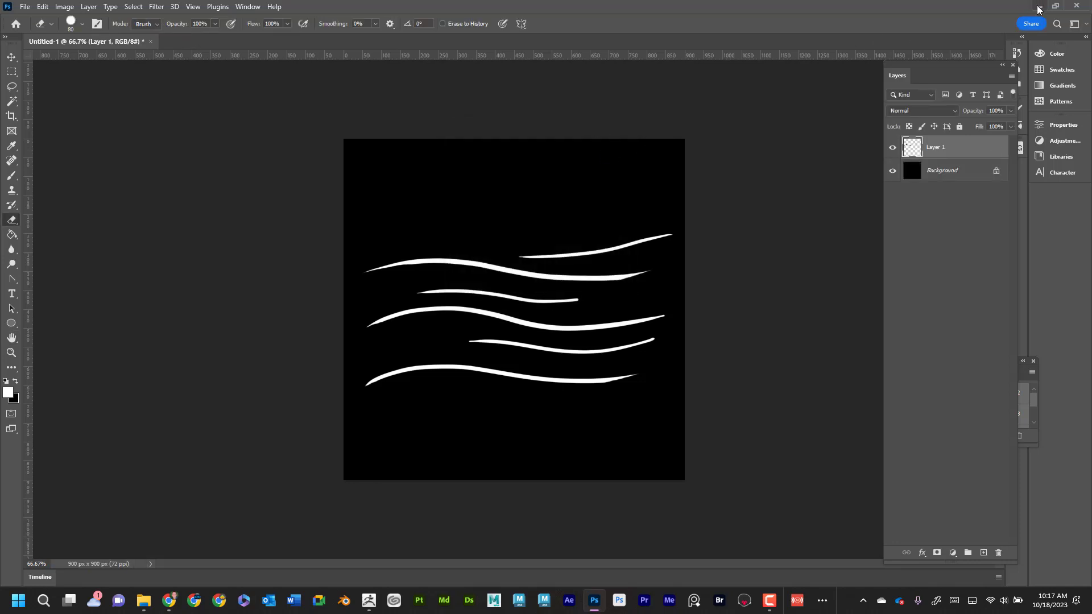
Step: Switch to ZBrush and import the Wrinkle image from the Desktop as the Layer brush's alpha
click(369, 601)
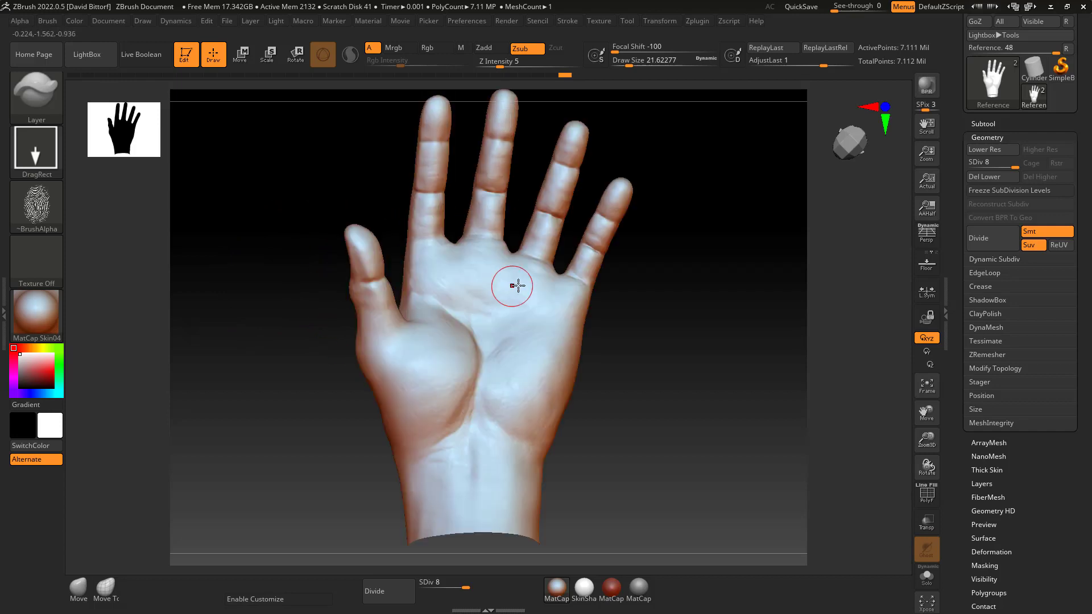
drag(652, 320, 592, 242)
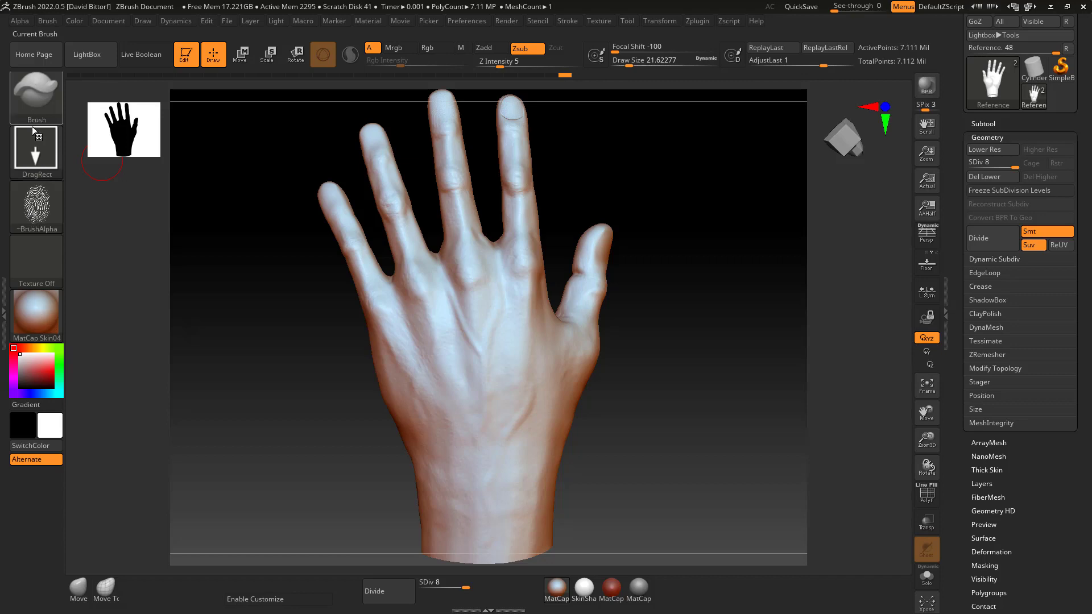
click(39, 213)
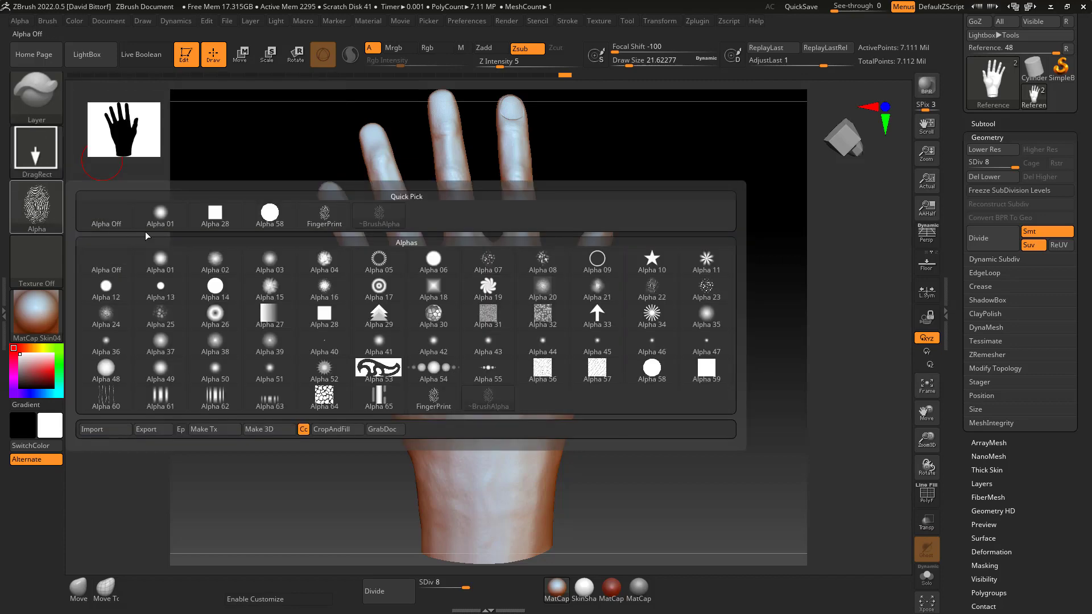
click(89, 433)
click(332, 328)
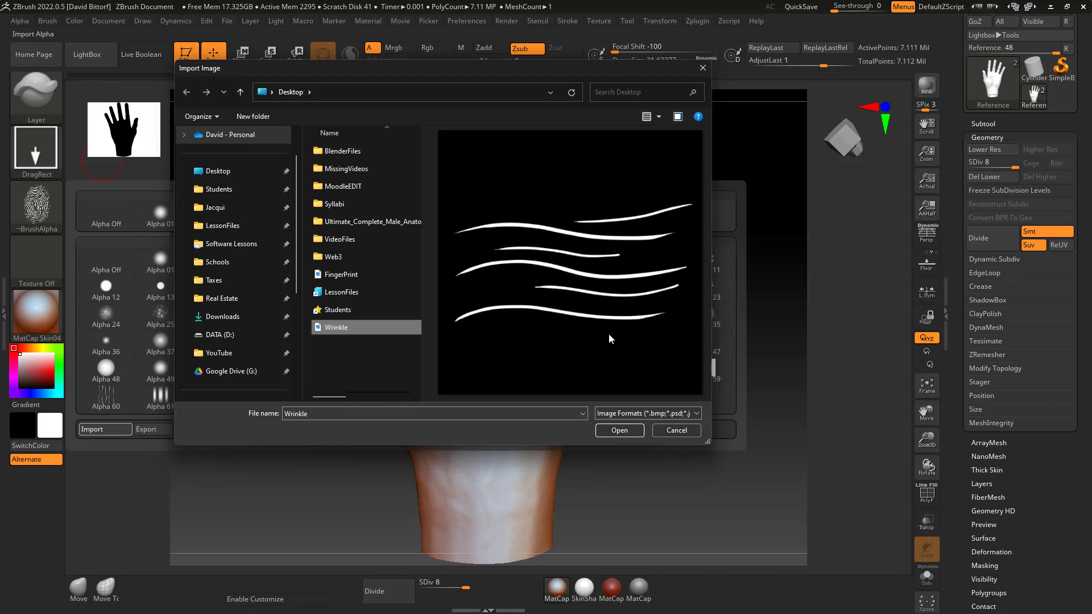
click(622, 430)
Step: Examine the built-in alphas in the alpha library, including Alpha 21, 27, 32, 34, 38 and 56
mouse_move(26, 215)
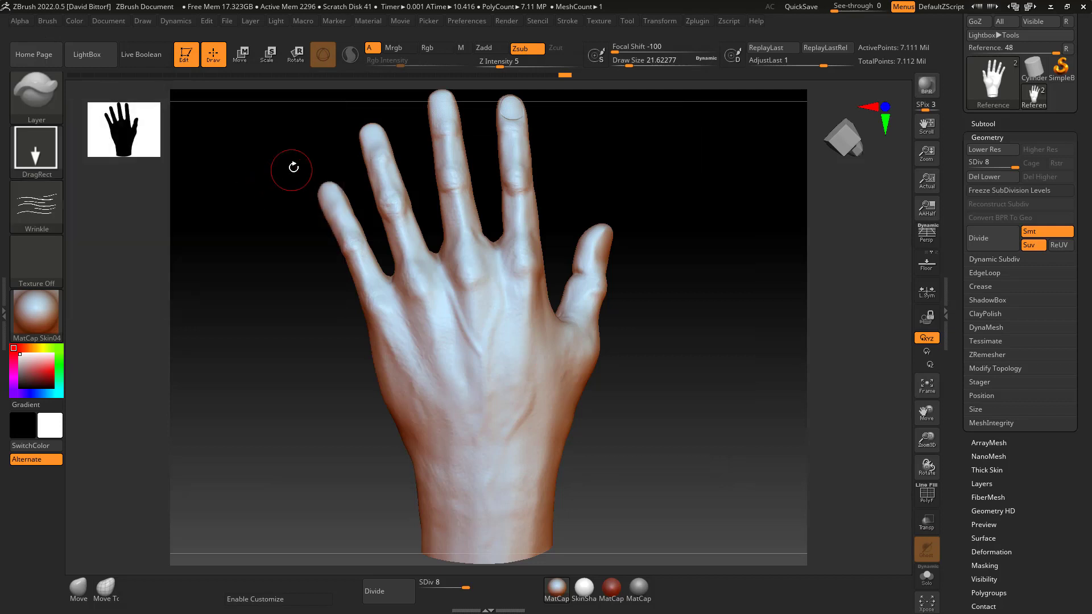
click(28, 205)
mouse_move(262, 320)
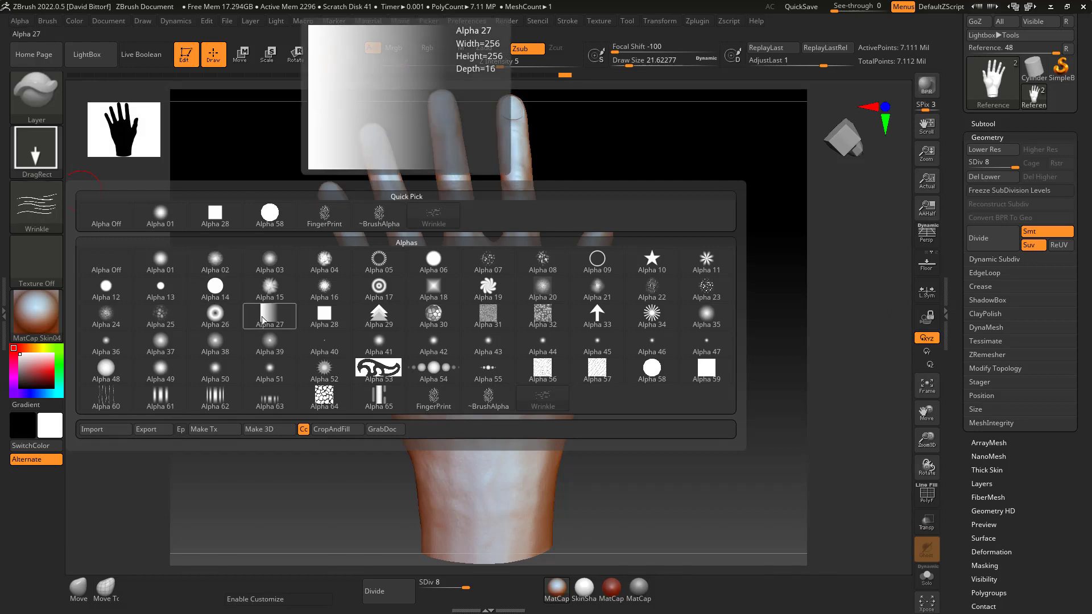
mouse_move(603, 263)
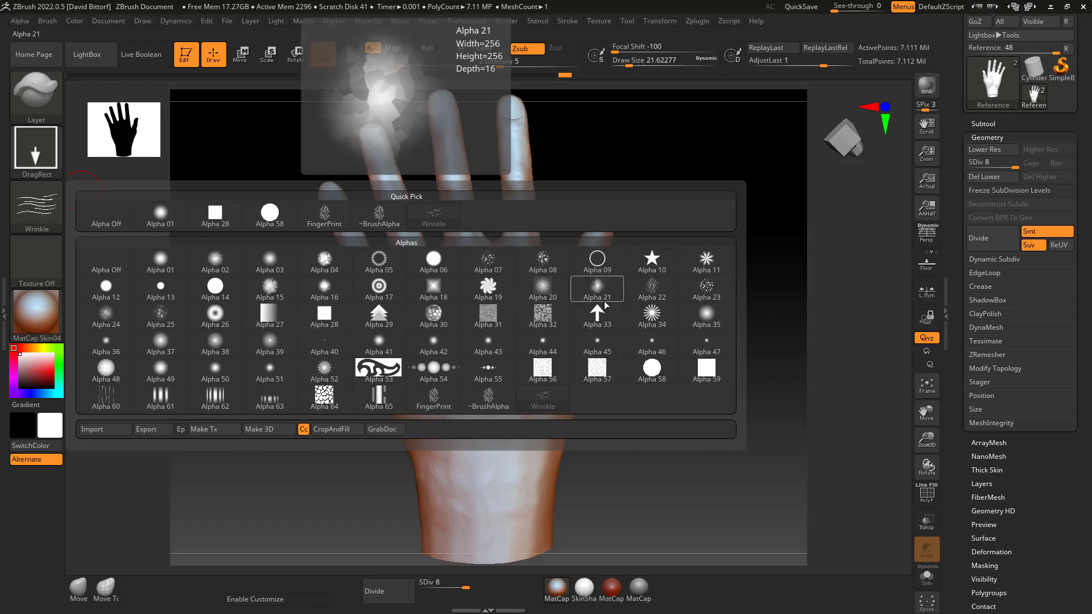
mouse_move(641, 325)
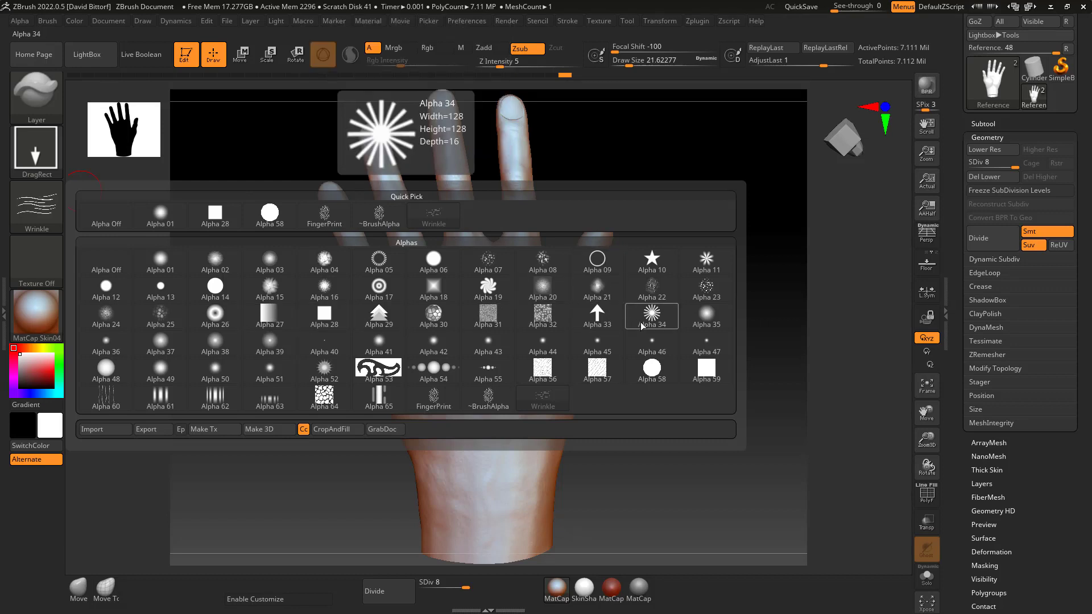
mouse_move(531, 324)
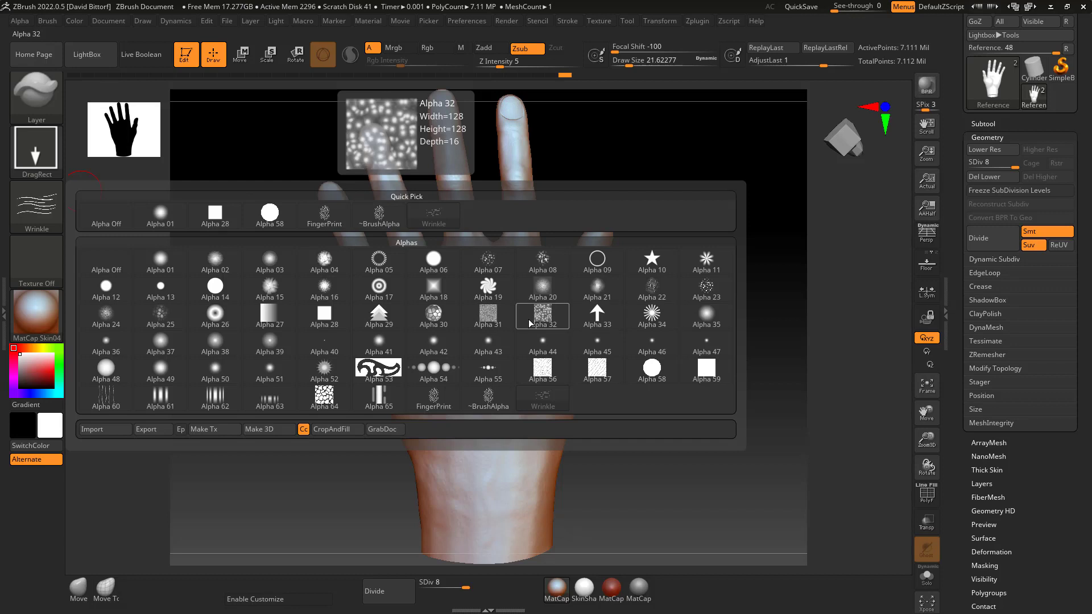
mouse_move(550, 381)
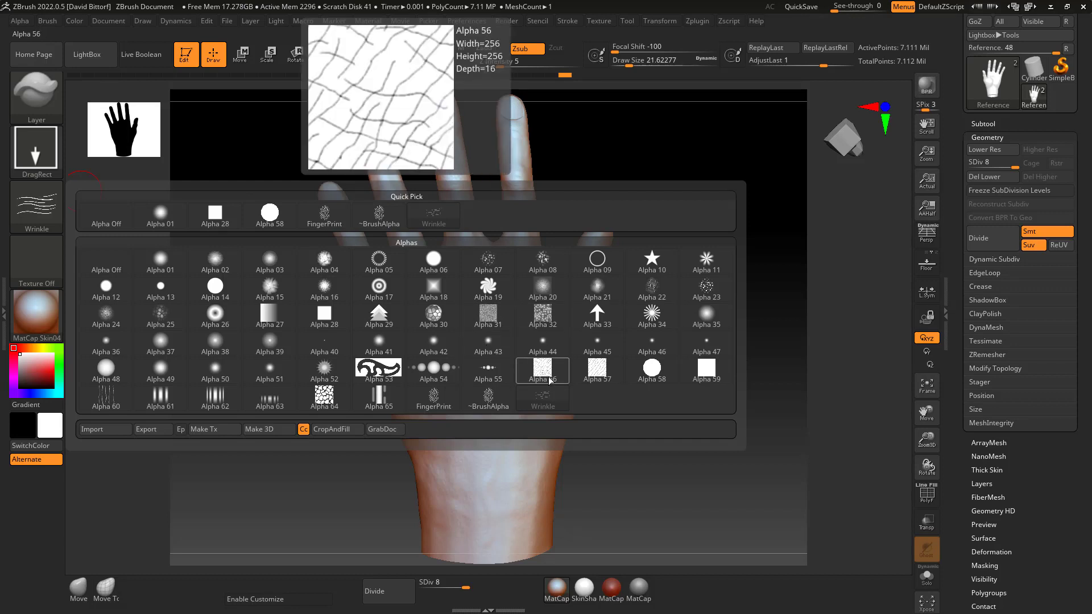
mouse_move(384, 370)
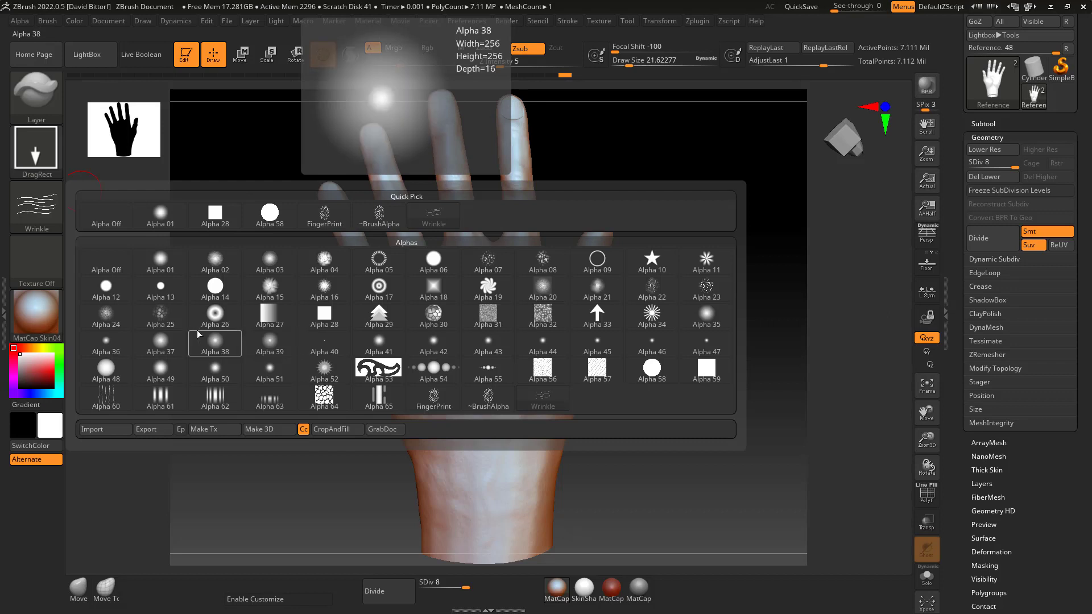
mouse_move(170, 285)
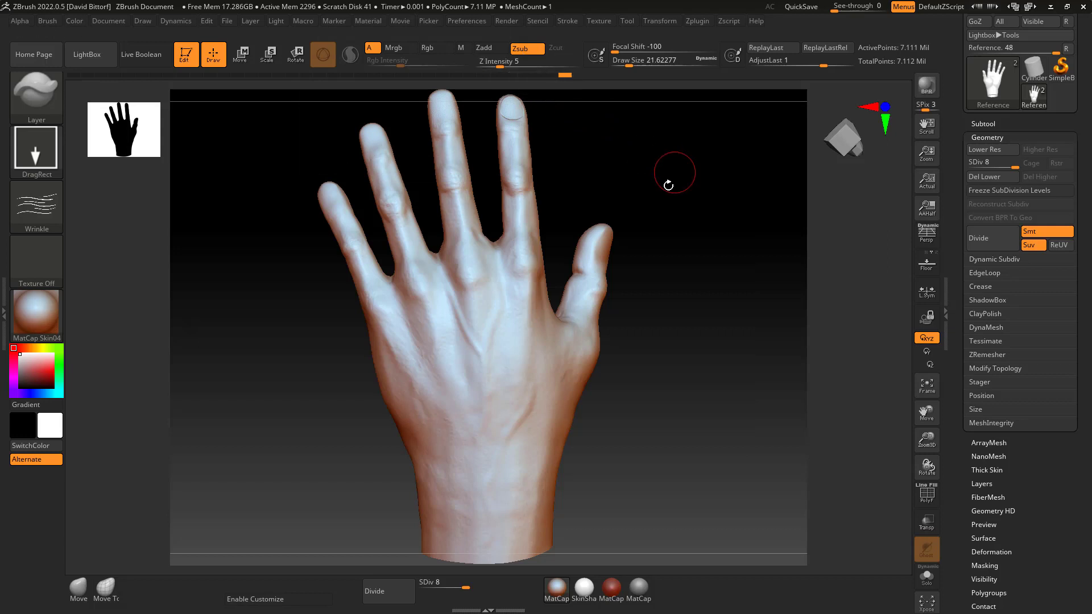
Step: Try stamping the Wrinkle alpha on the back of the index finger's middle knuckle at Z Intensity 14
click(517, 59)
alt+drag(644, 190, 680, 273)
alt+drag(681, 132, 676, 389)
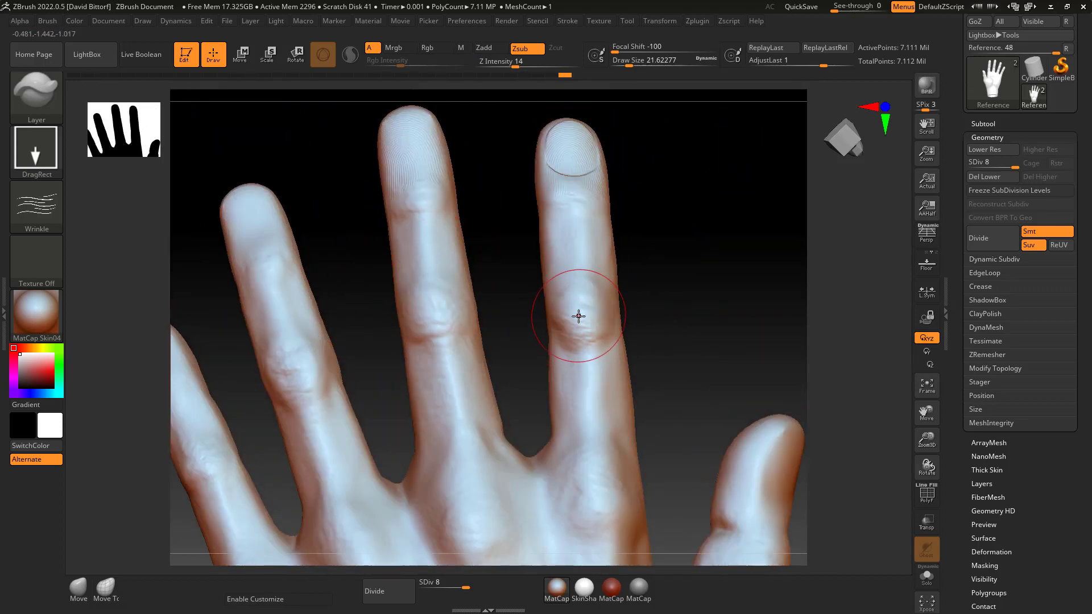
drag(605, 315, 560, 319)
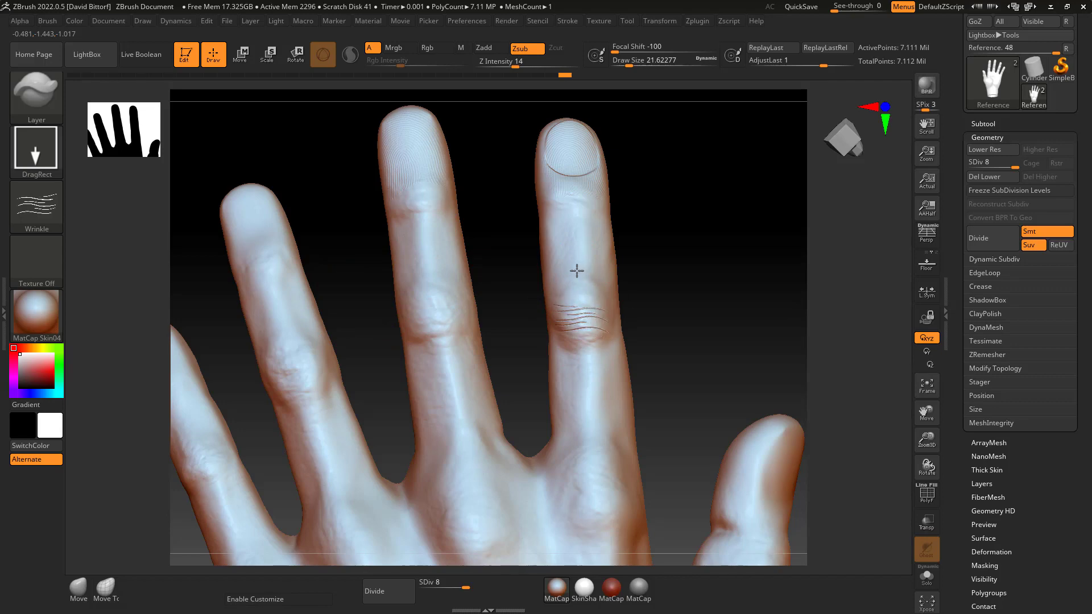
drag(672, 251, 597, 292)
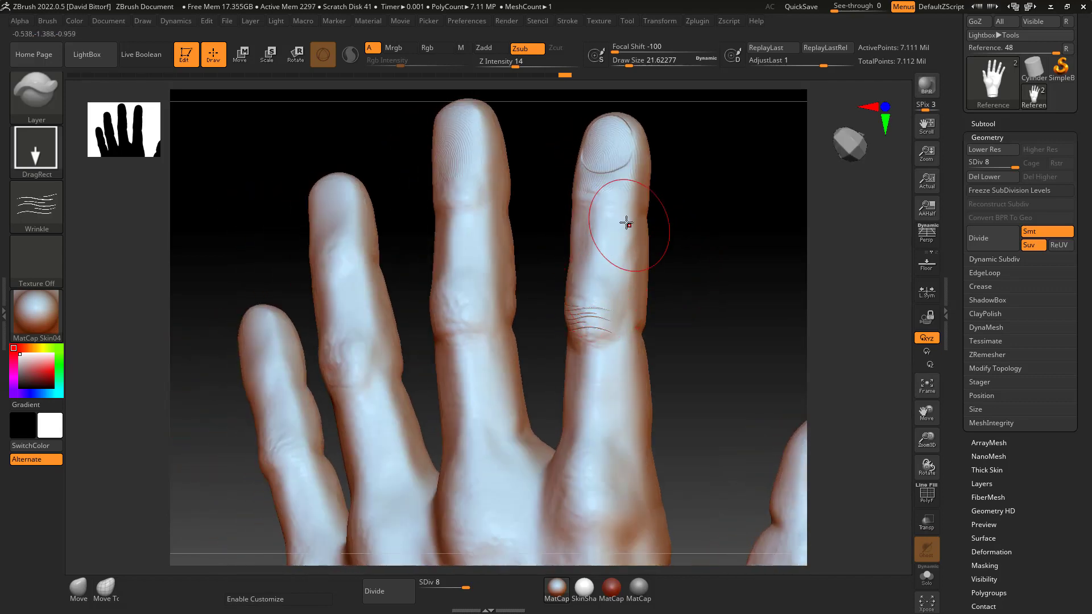
drag(659, 227, 588, 309)
Step: Set Z Intensity to 7 and stamp the wrinkle alpha across the middle knuckles of the index and middle fingers
click(507, 64)
text(8)
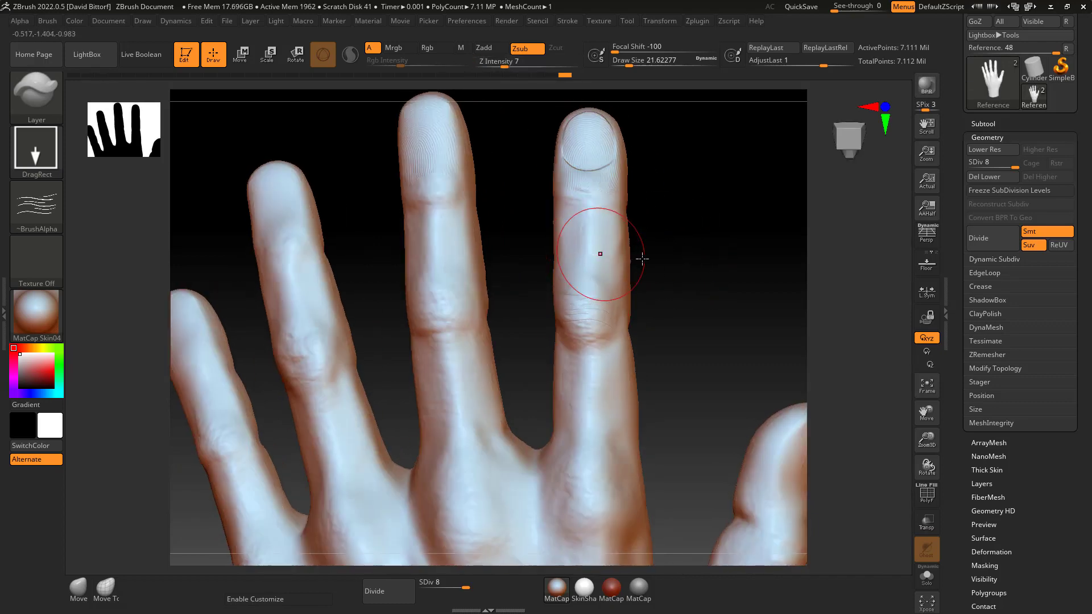
drag(641, 256, 629, 268)
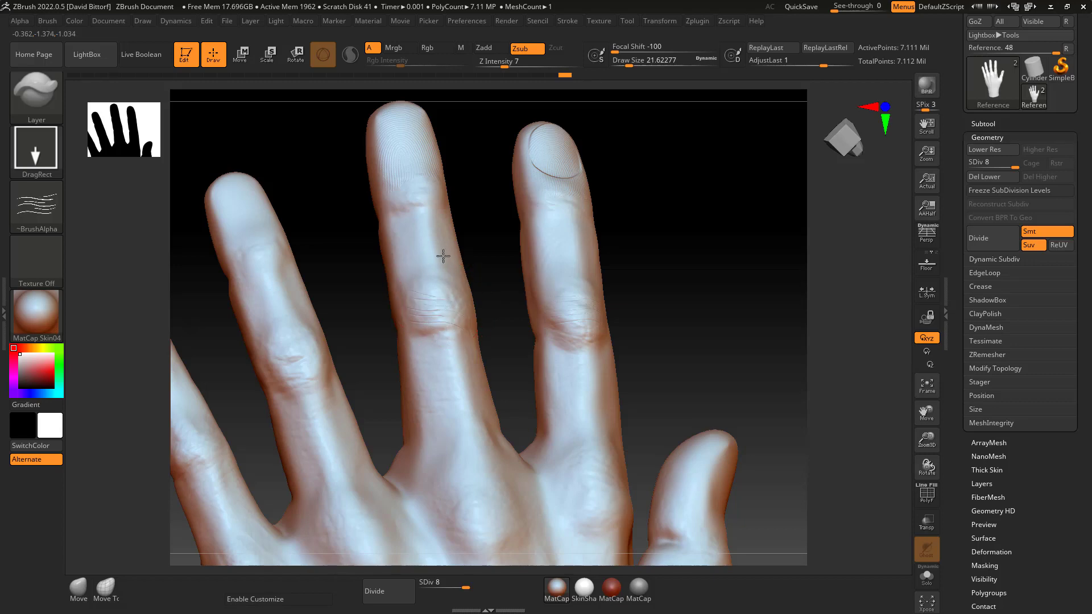
drag(677, 236, 592, 212)
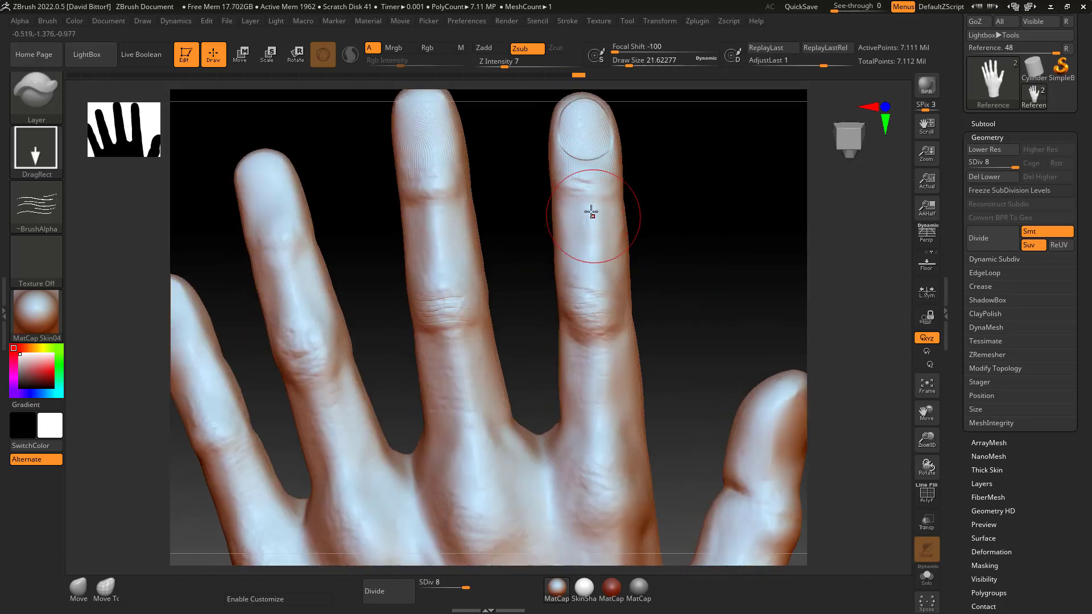
Step: Stamp the wrinkle alpha on the base knuckles of the index and middle fingers and on the ring finger's middle knuckle
drag(640, 179, 397, 207)
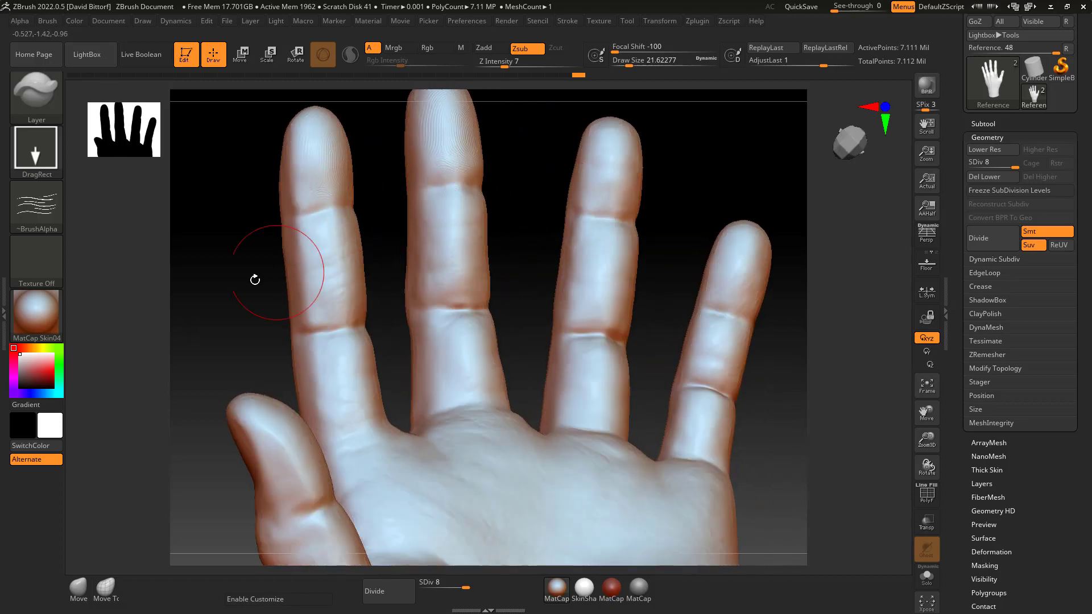
drag(254, 278, 591, 432)
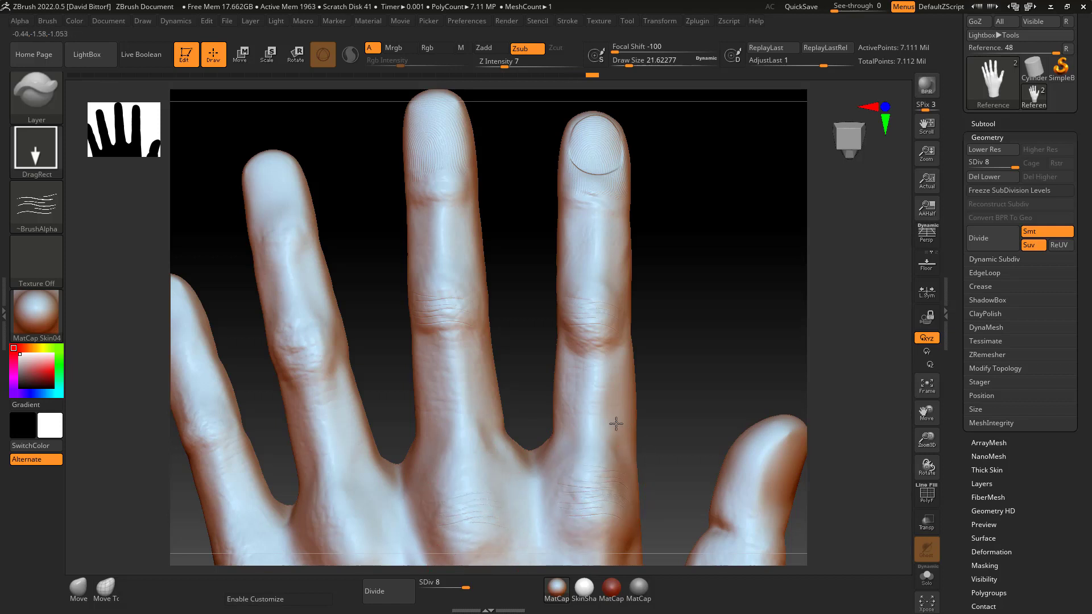
drag(677, 371, 500, 331)
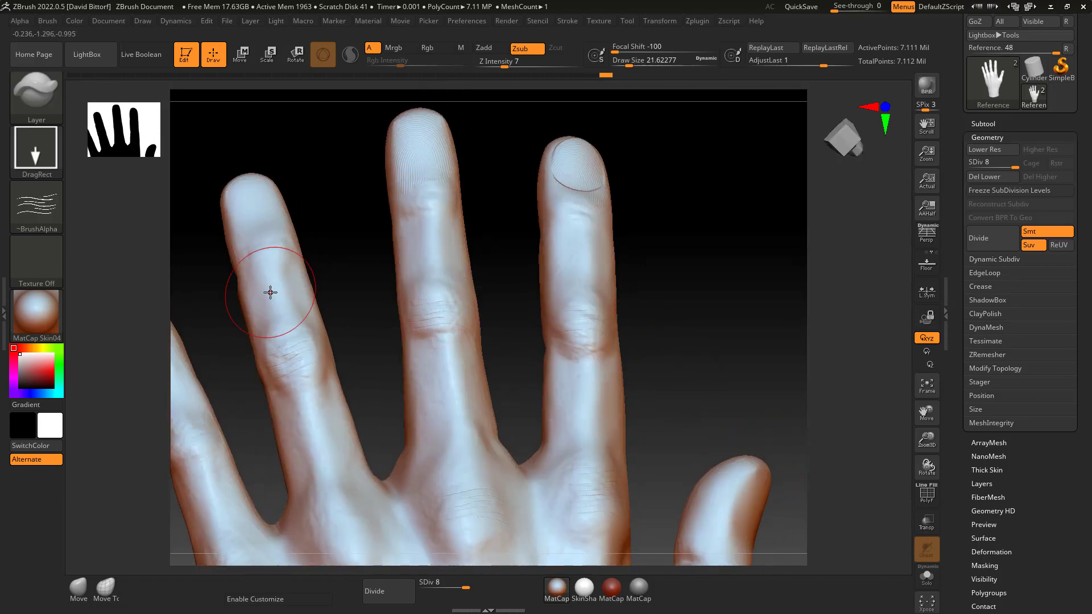
drag(688, 378, 690, 391)
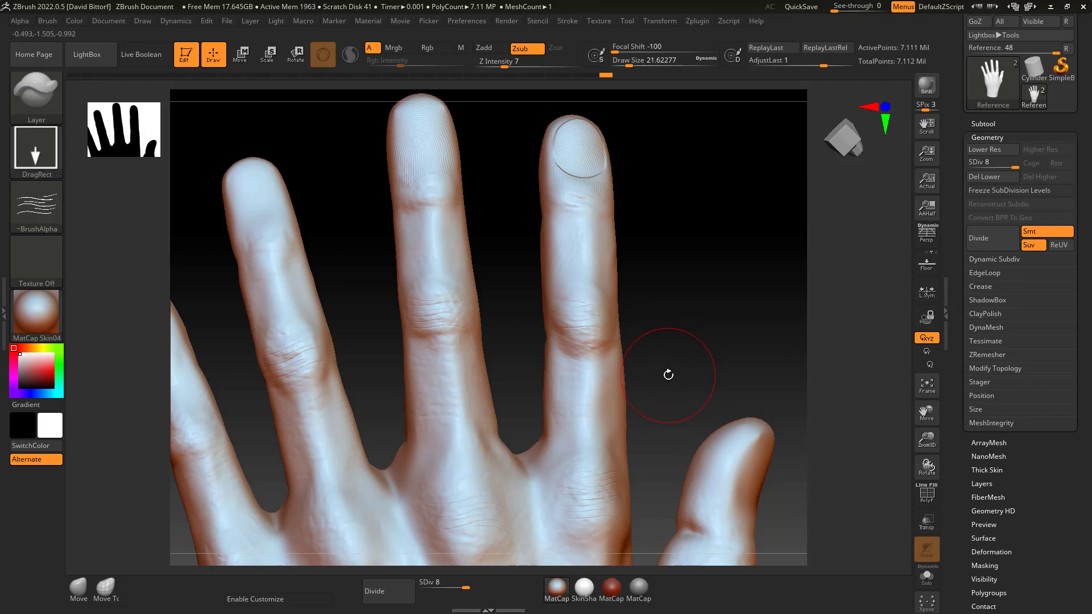
drag(668, 374, 695, 251)
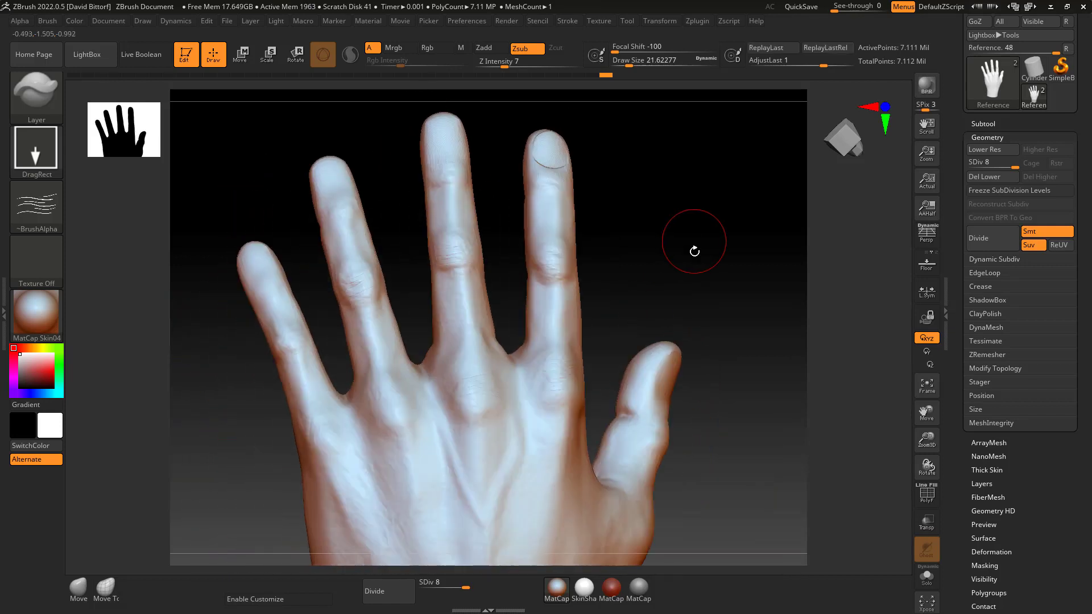
Step: Lower the hand mesh's subdivision level to 6
click(36, 207)
drag(699, 275, 280, 379)
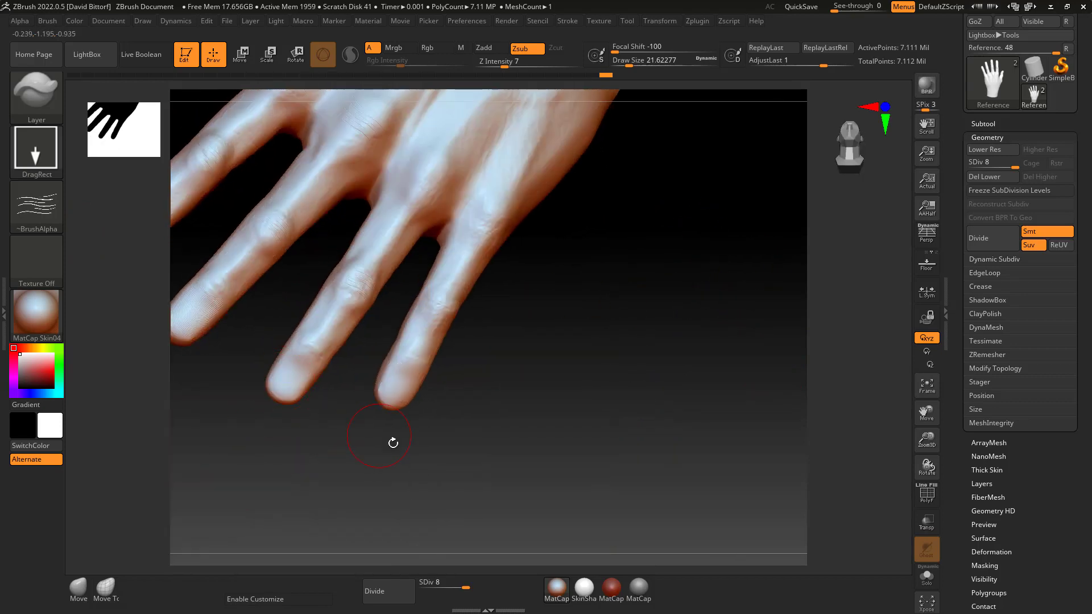
drag(481, 430, 601, 289)
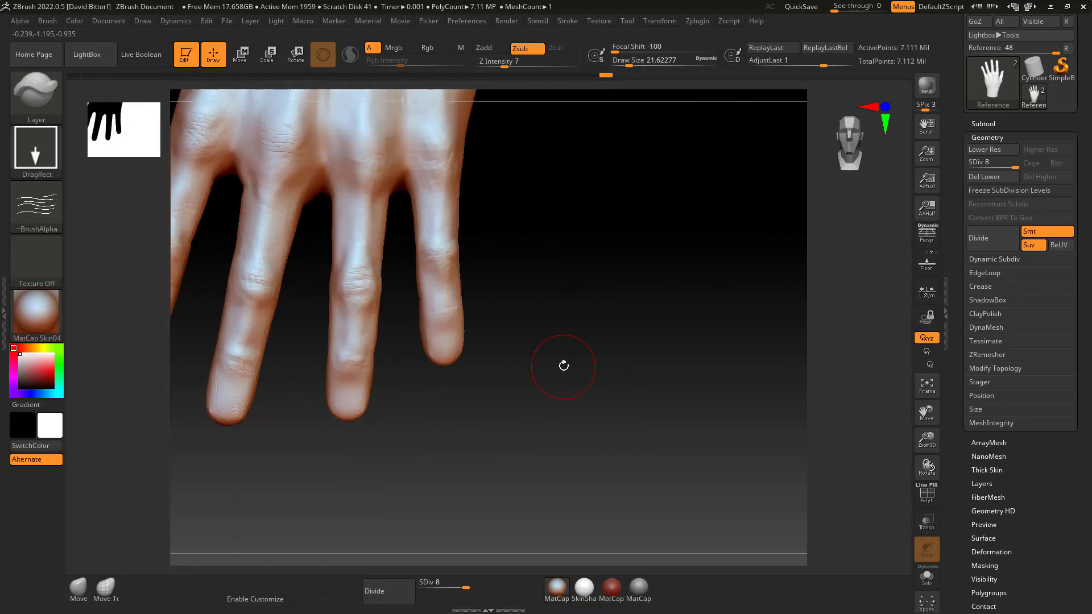
key(super)
mouse_move(565, 341)
mouse_down()
mouse_move(580, 329)
mouse_move(660, 365)
mouse_move(698, 357)
mouse_move(602, 353)
mouse_move(606, 344)
mouse_up()
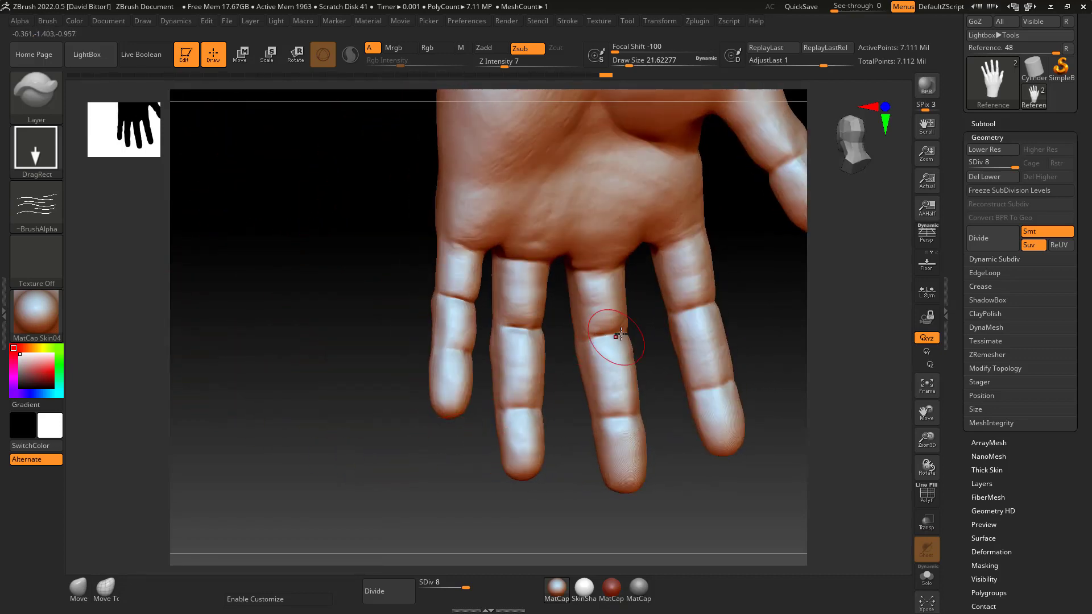
drag(445, 442, 353, 373)
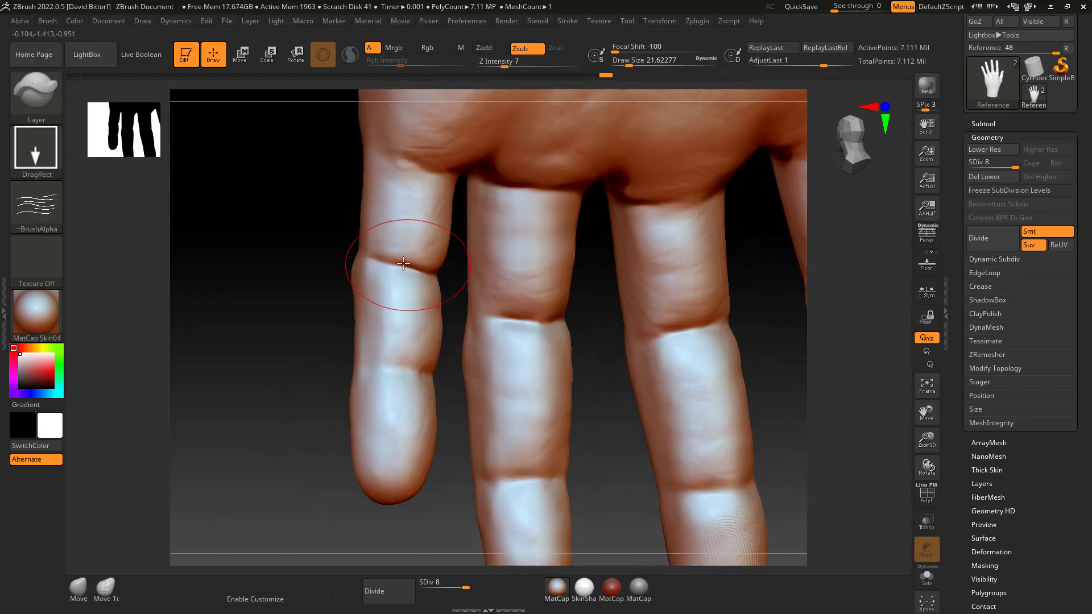
drag(1002, 166, 1000, 166)
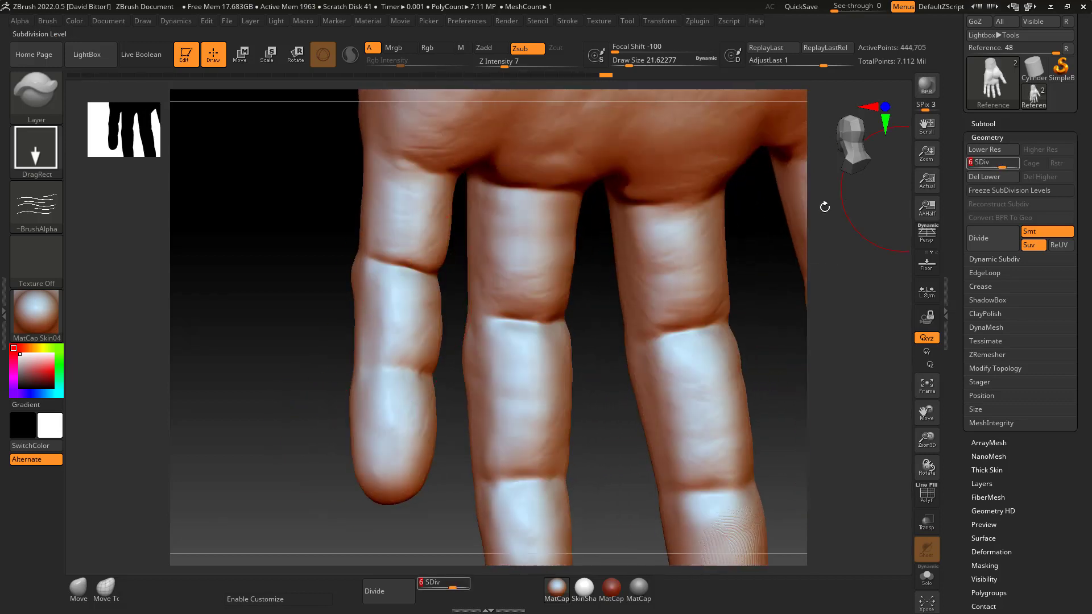
Step: Lower the hand mesh to subdivision level 4 and smooth out the crease at the little finger's middle joint
key(shift)
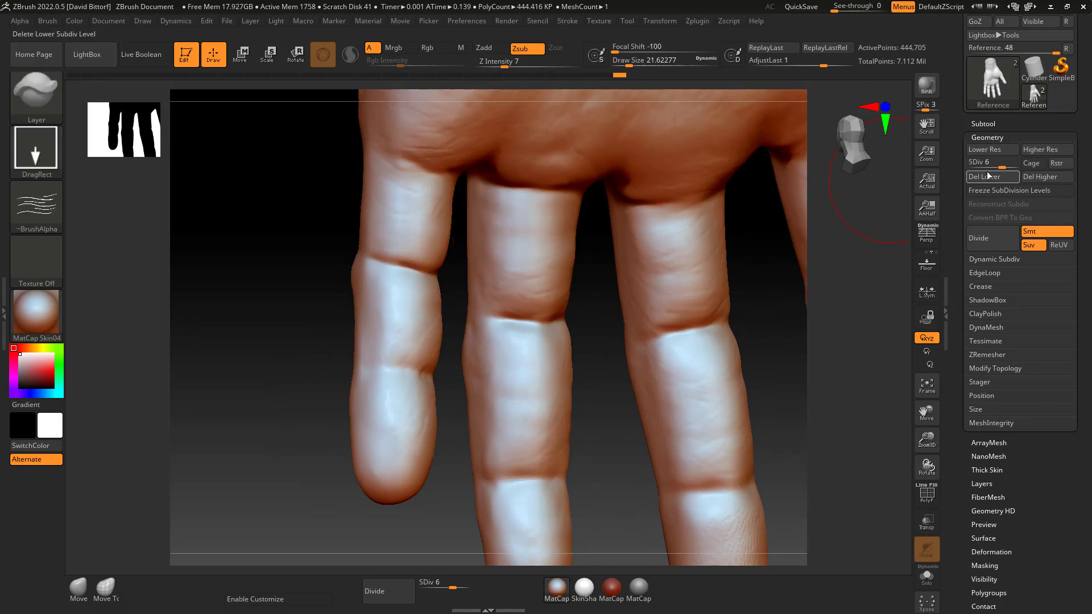
drag(472, 285, 390, 257)
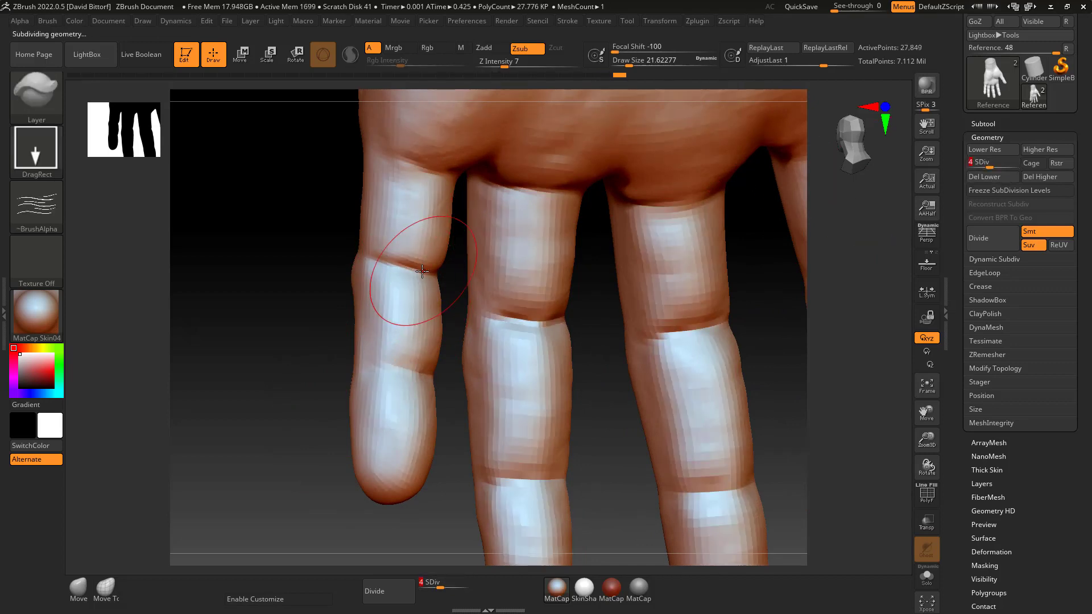
key(shift)
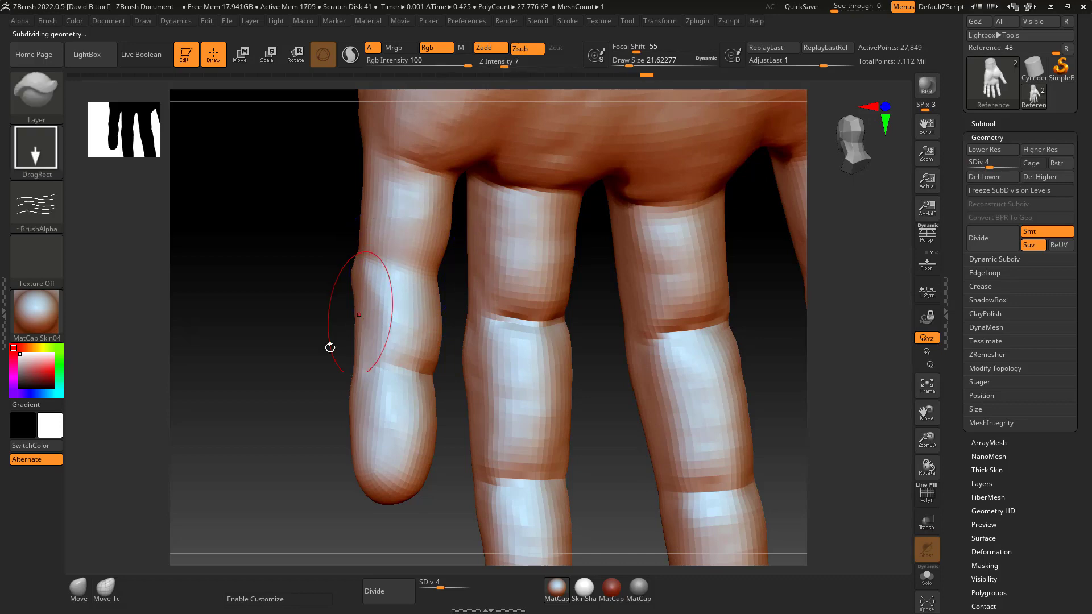
shift+drag(330, 349, 402, 299)
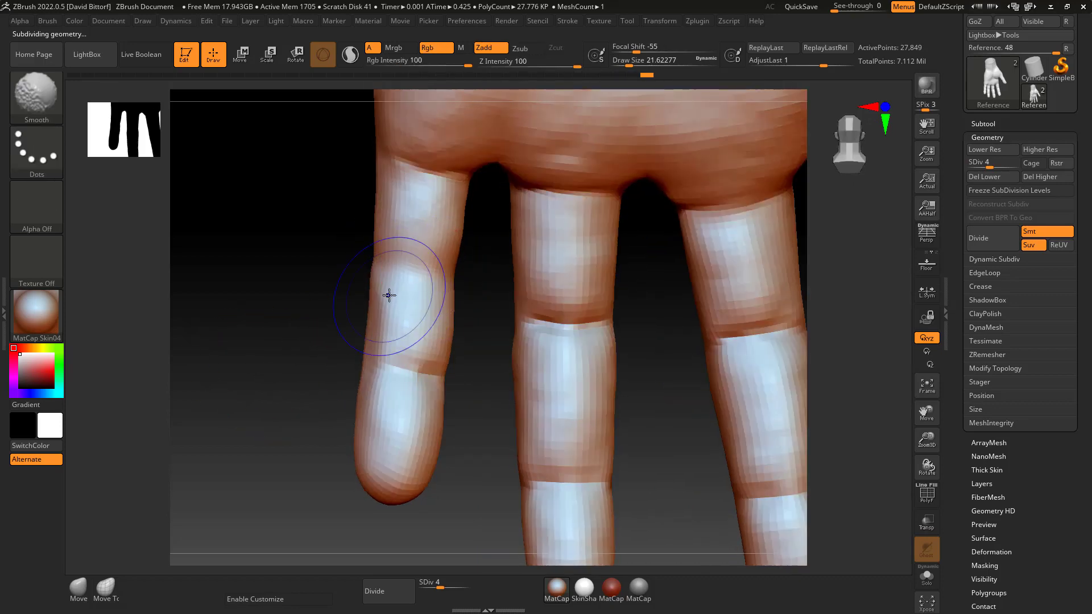
drag(329, 342, 498, 278)
Step: Smooth the little finger's middle joint further at subdivision level 5, and return the mesh to level 6
drag(989, 168, 998, 164)
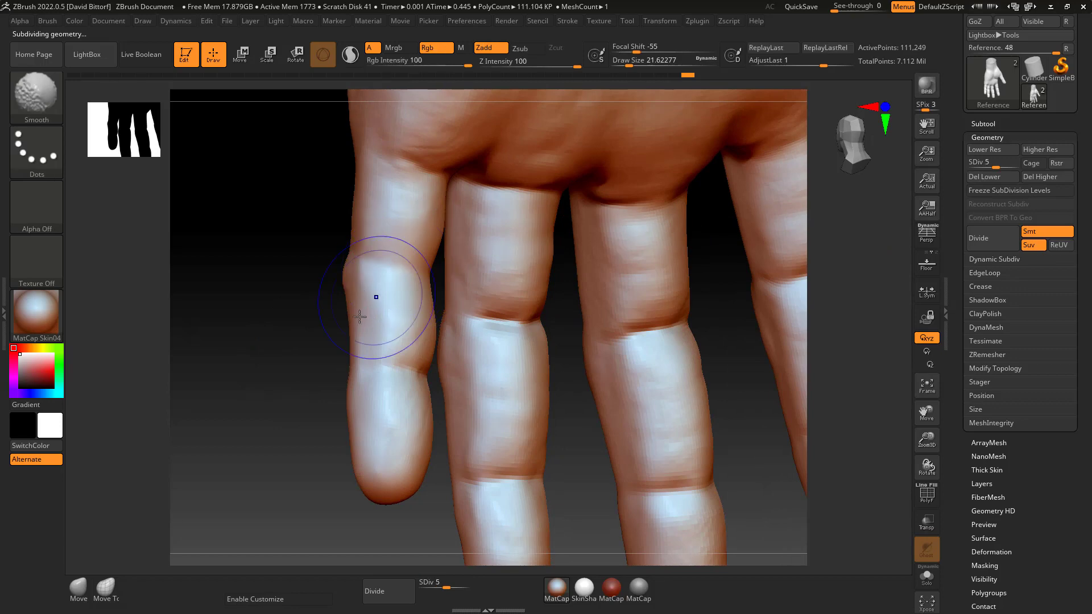
shift+drag(375, 296, 343, 330)
key(shift)
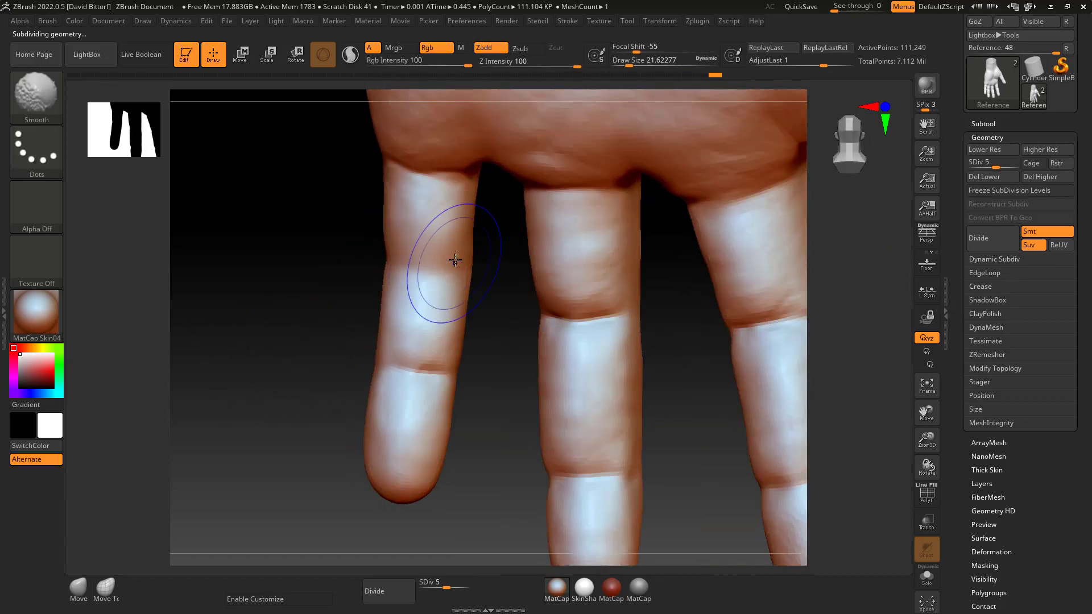
drag(995, 165, 1001, 164)
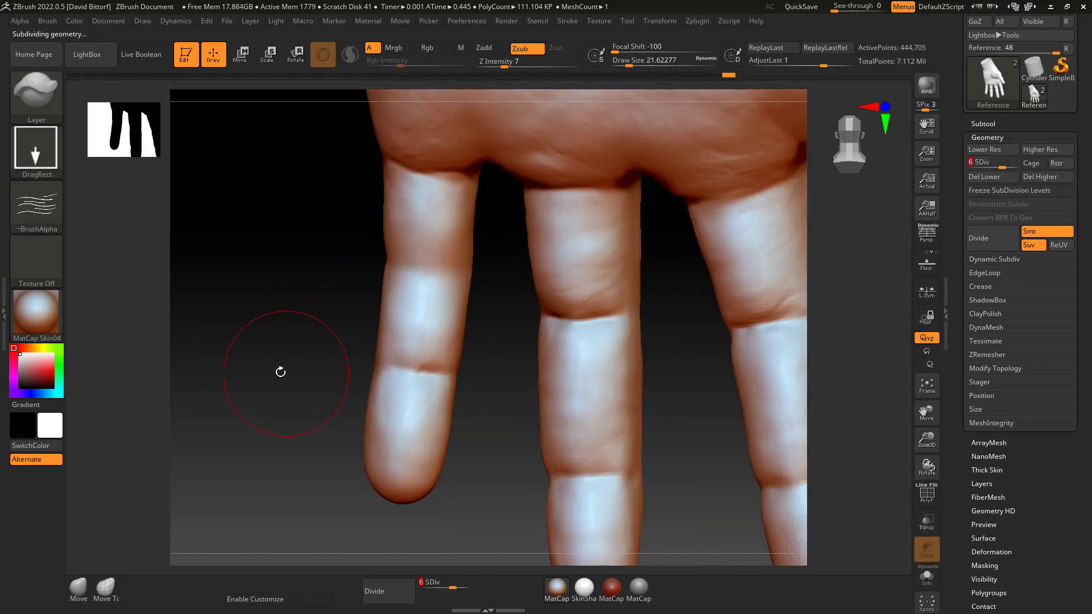
key(shift)
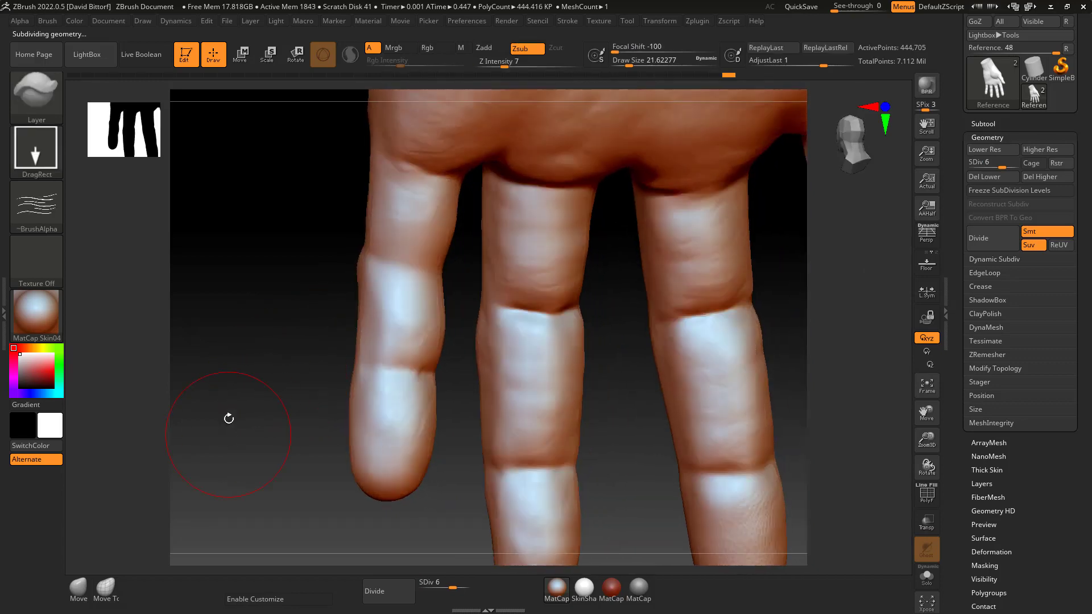
Step: Choose the DamStandard brush and set its draw size to about 8.4
click(42, 103)
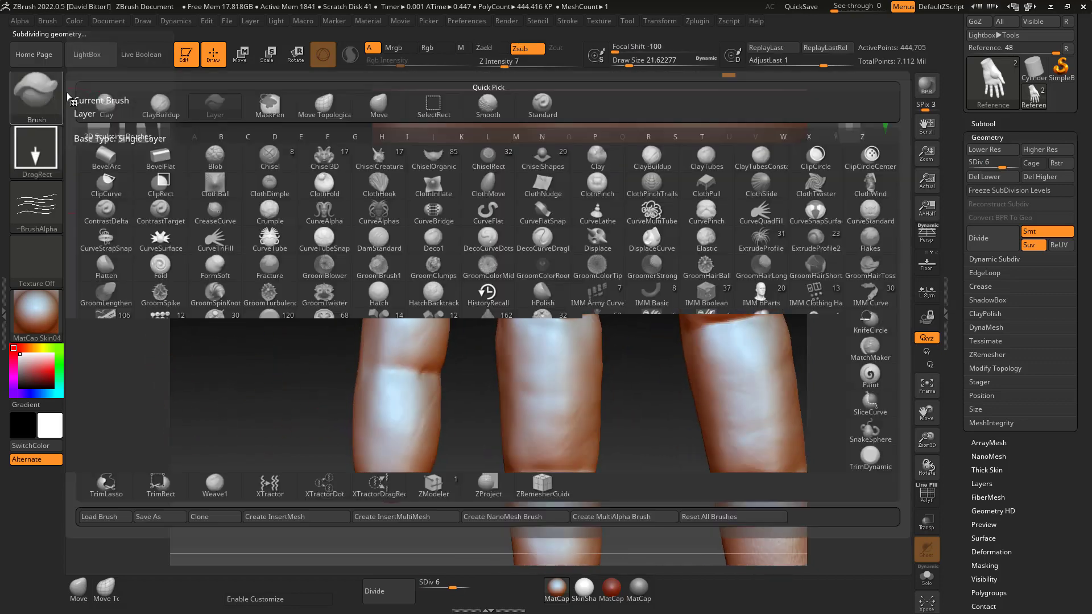
key(d)
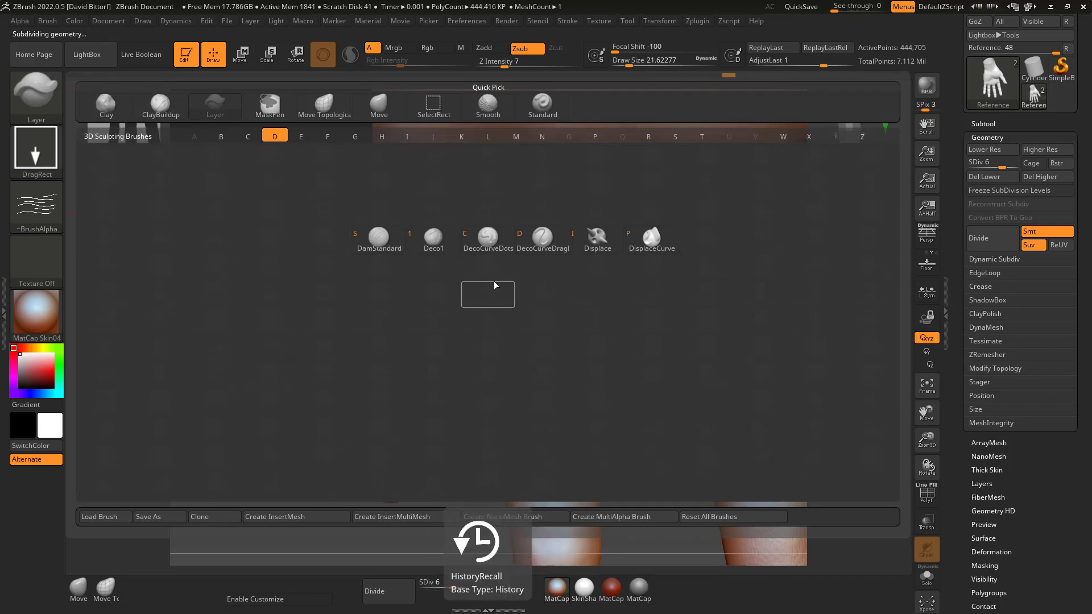
click(379, 239)
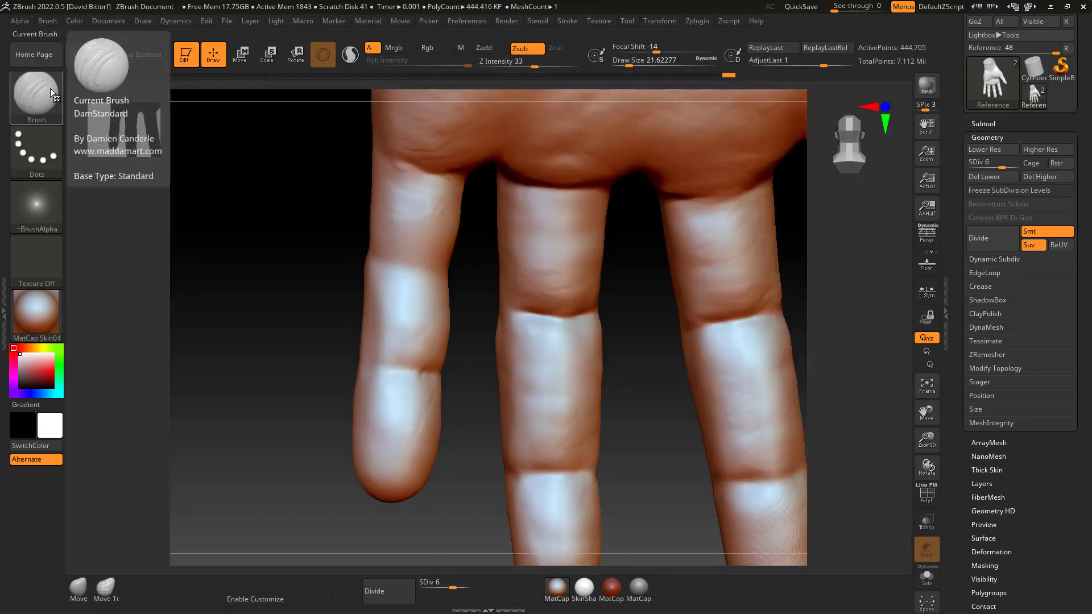
right_click(419, 282)
drag(419, 282, 410, 283)
Step: Try carving a new crease across the palm side of the little finger's middle joint with the DamStandard brush
drag(344, 233, 312, 215)
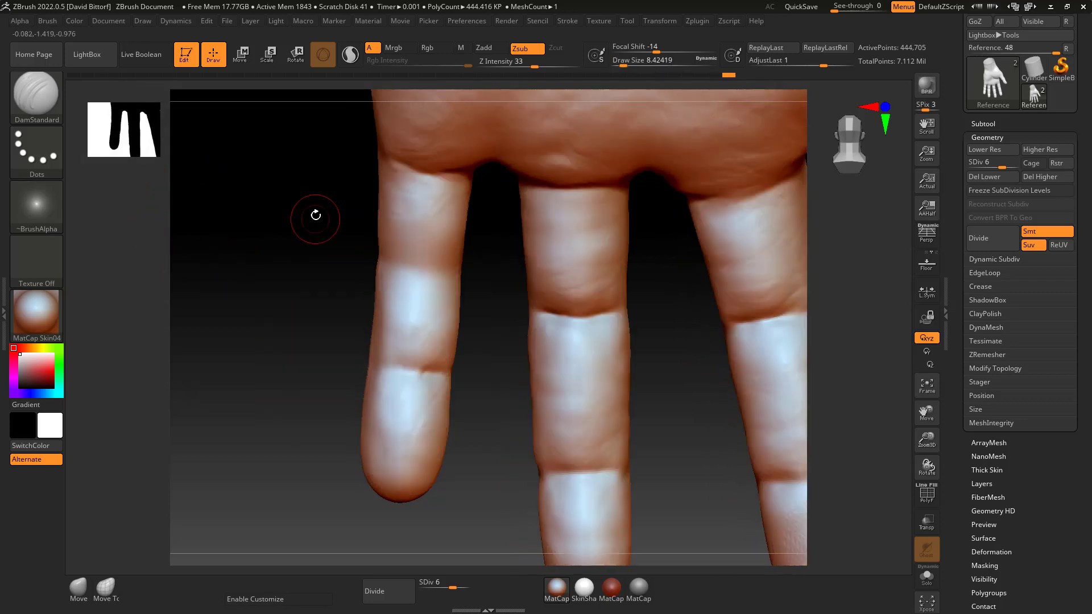
drag(423, 268, 391, 260)
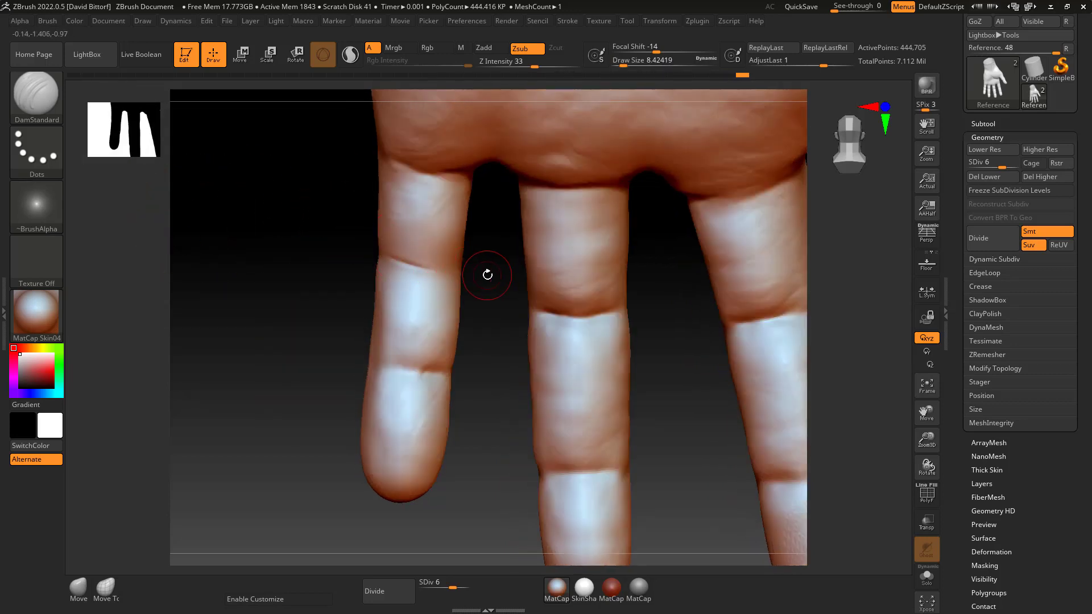
mouse_move(487, 275)
mouse_down()
mouse_move(439, 275)
mouse_move(452, 270)
mouse_up()
mouse_move(288, 241)
mouse_down()
mouse_move(326, 292)
mouse_move(336, 287)
mouse_move(298, 361)
mouse_move(324, 318)
mouse_up()
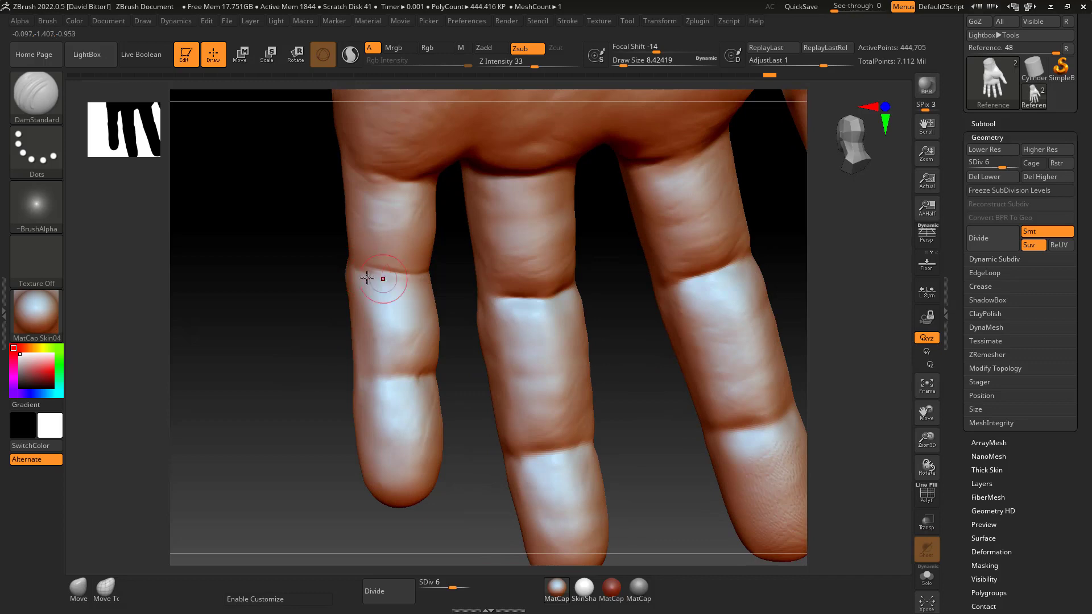
drag(405, 278, 419, 280)
drag(336, 318, 301, 346)
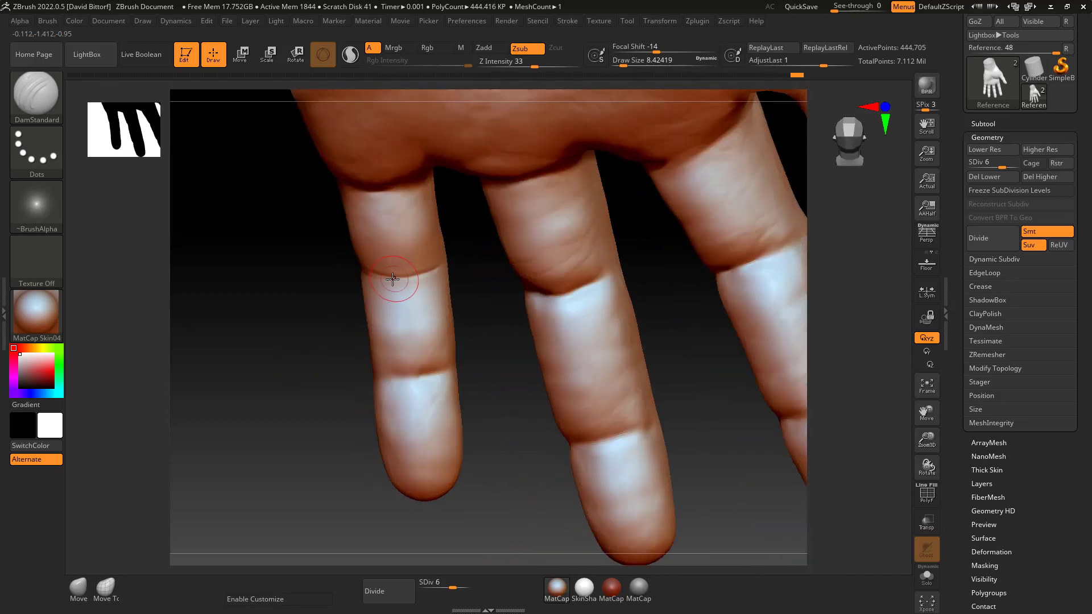
drag(469, 266, 434, 272)
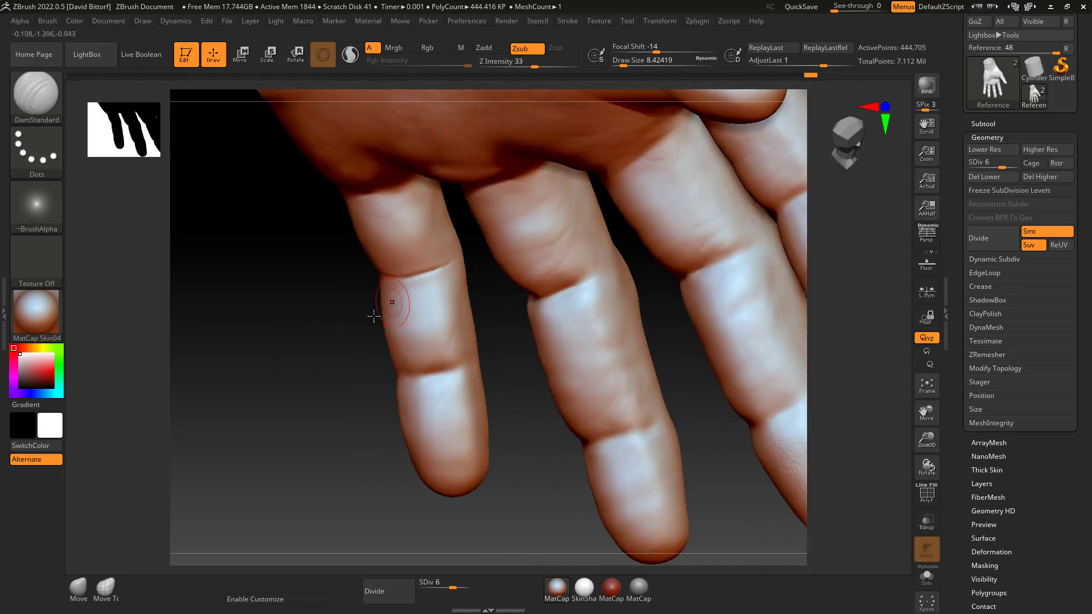
drag(374, 316, 378, 312)
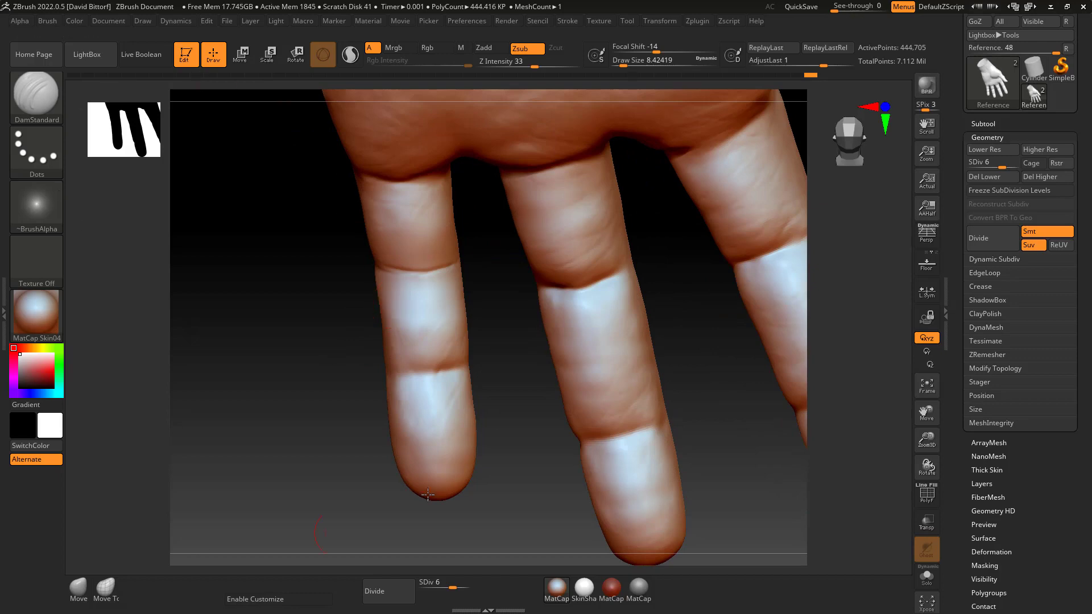
drag(346, 415, 313, 364)
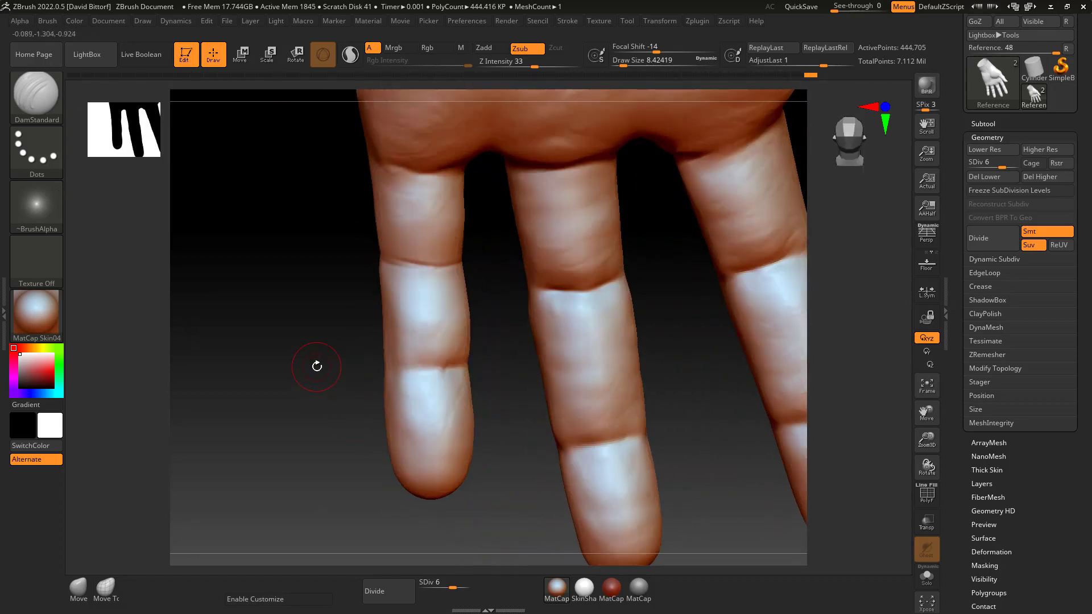
Step: Mask a band across the palm side of the little finger just below its middle joint
key(ctrl)
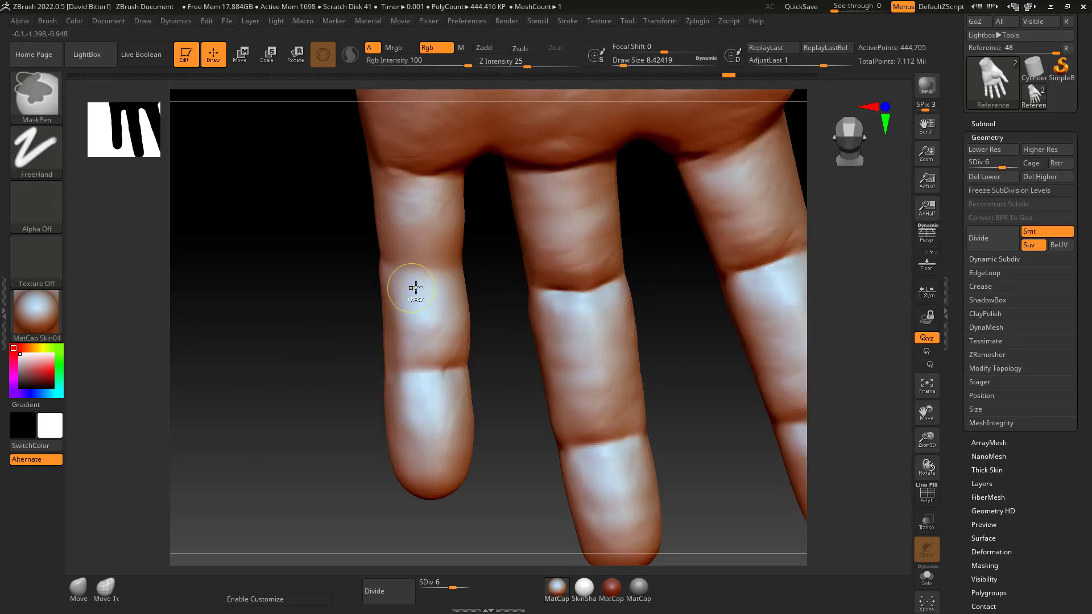
mouse_move(412, 288)
ctrl+mouse_down()
mouse_move(395, 279)
mouse_move(458, 279)
ctrl+mouse_up()
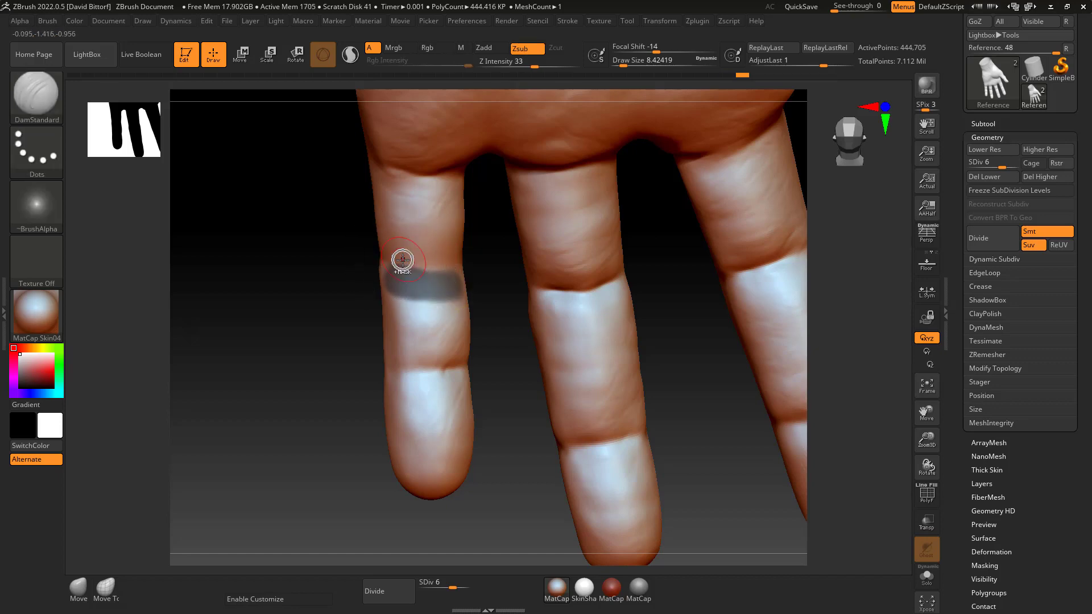
drag(352, 299, 327, 324)
ctrl+drag(449, 285, 477, 276)
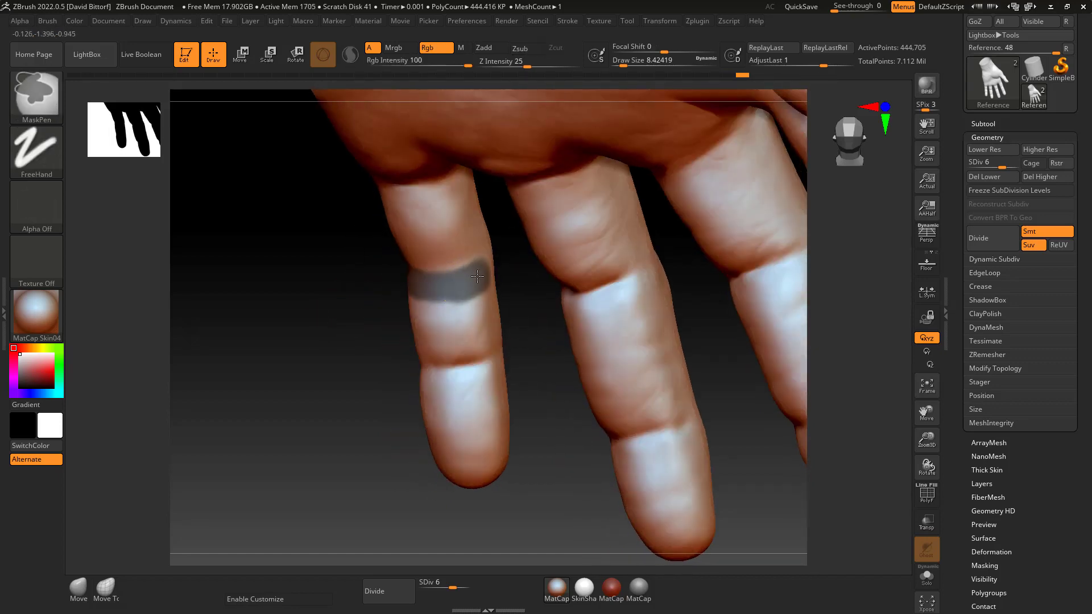
drag(354, 324, 402, 308)
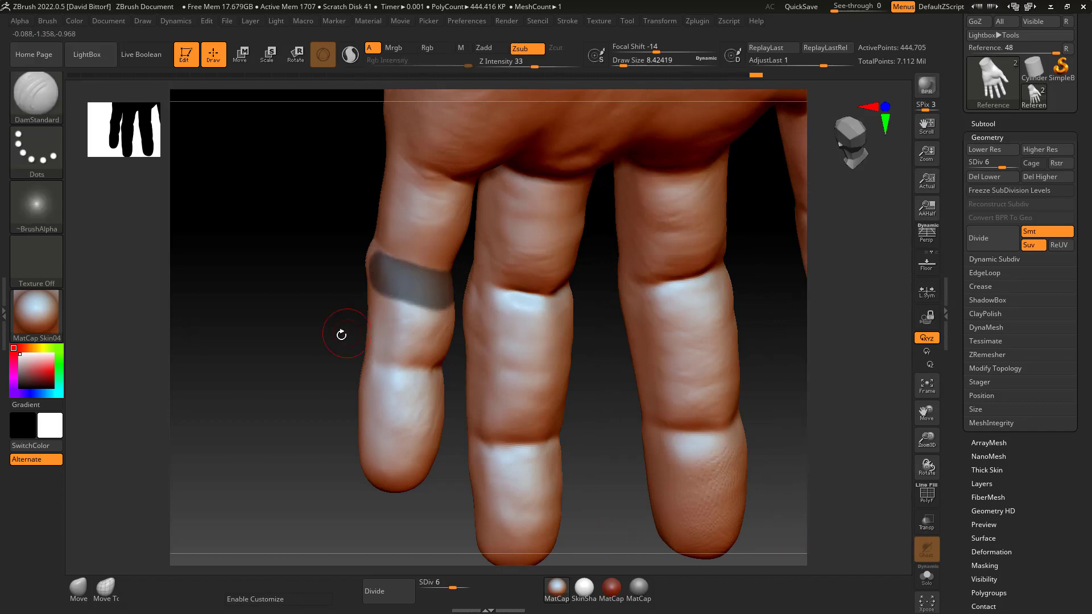
drag(341, 334, 324, 319)
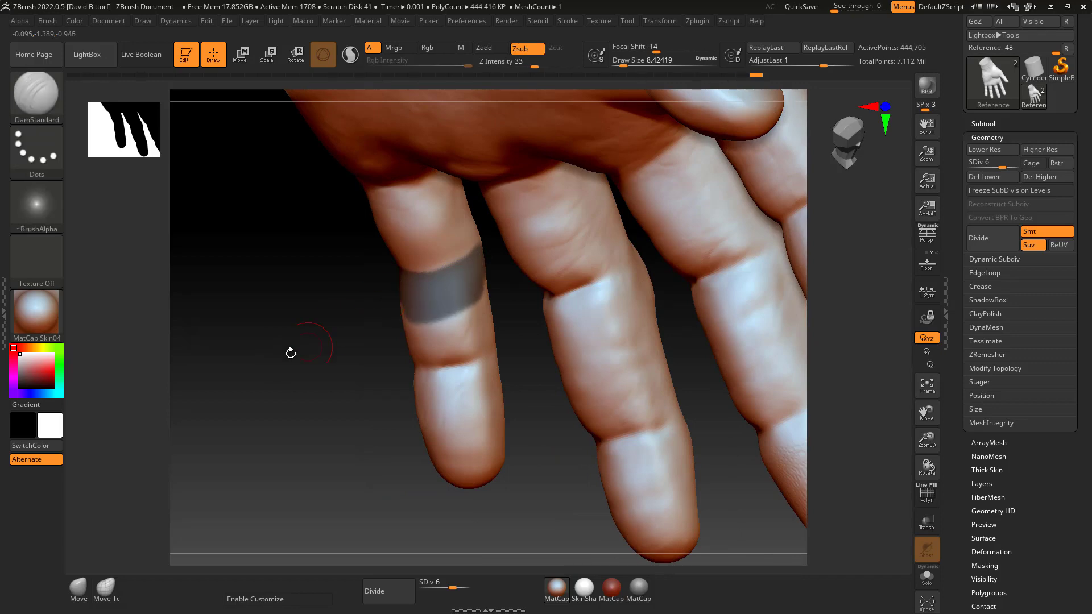
drag(288, 351, 322, 324)
Step: With the Move brush at draw size about 25, shape the skin above the little finger's masked band into a fold
click(29, 99)
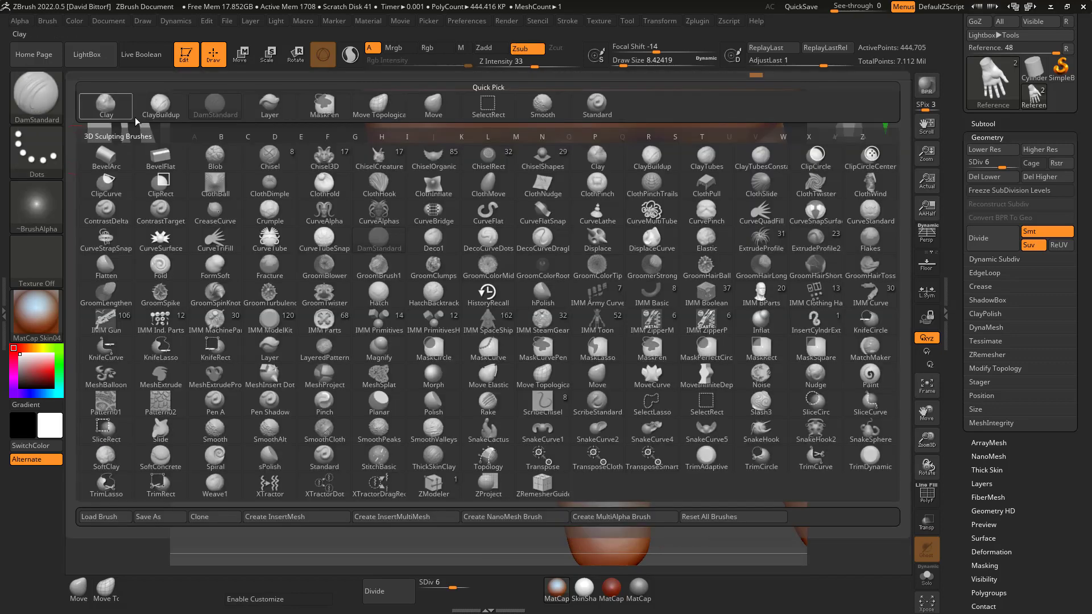
click(436, 107)
drag(305, 381, 372, 367)
key(space)
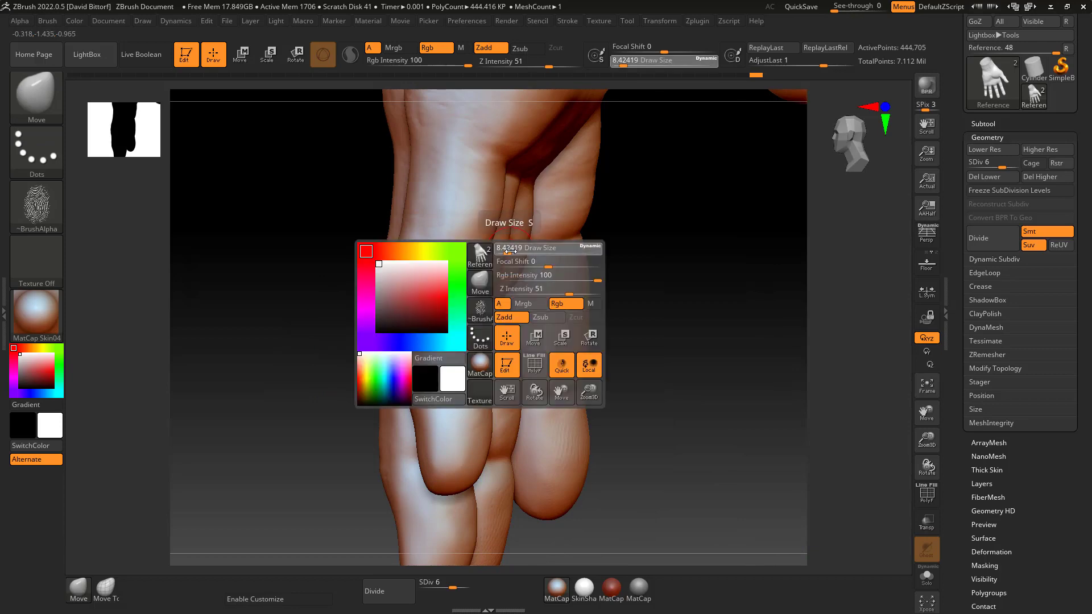
drag(505, 249, 532, 249)
drag(644, 206, 500, 236)
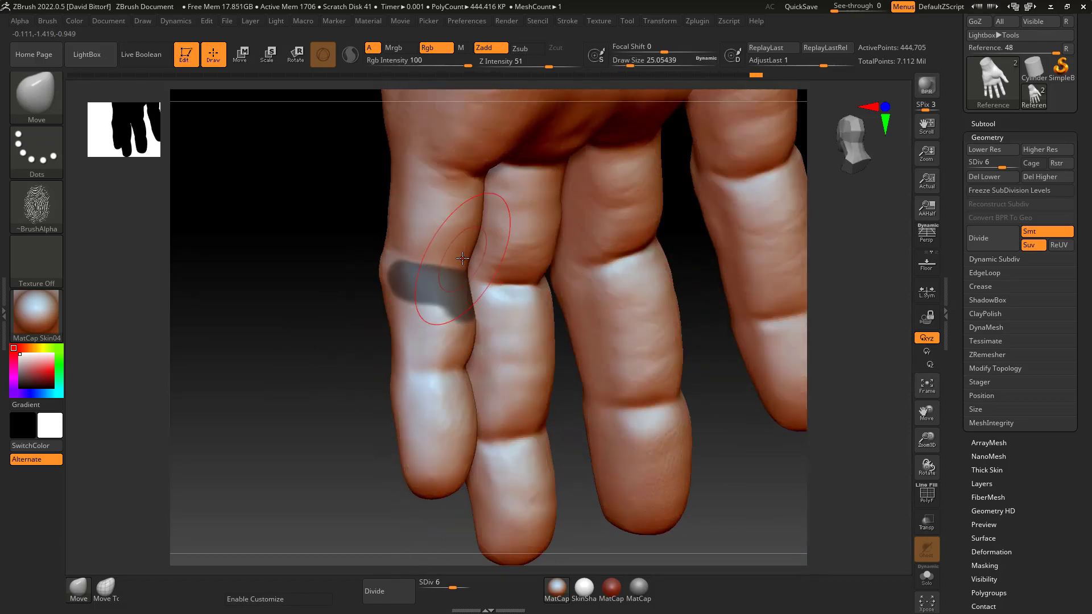
drag(318, 261, 435, 283)
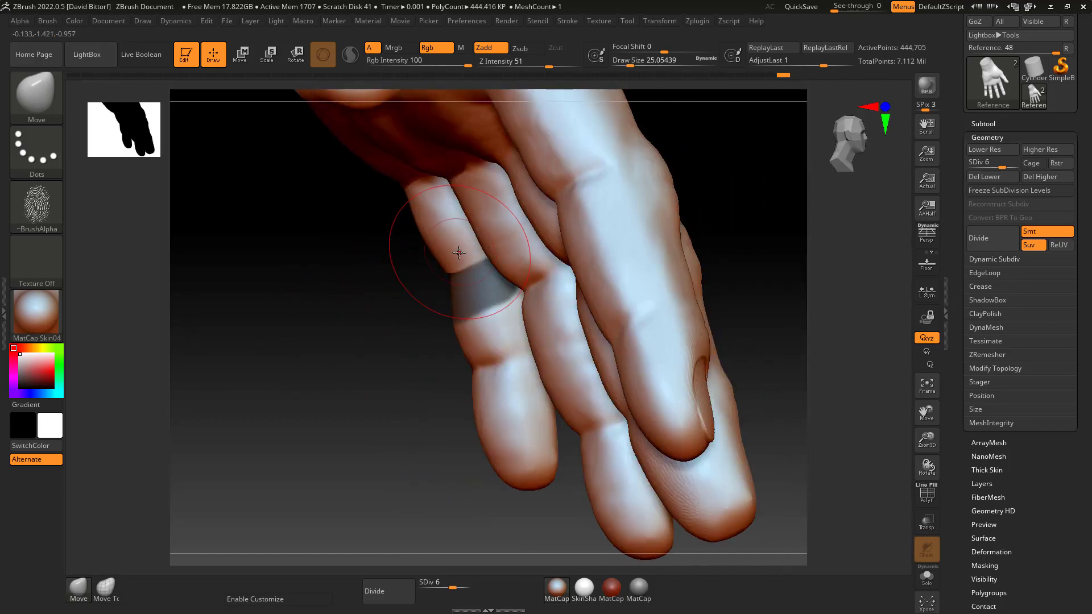
drag(403, 323, 438, 281)
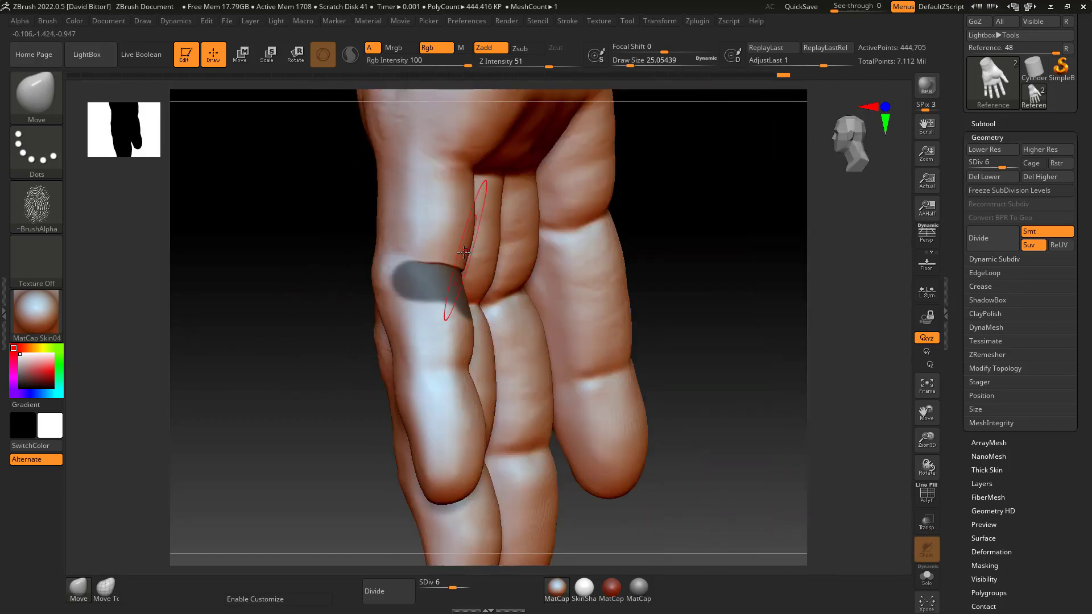
Step: Smooth the skin along the upper edge of the little finger's masked band and clear the mask
key(shift)
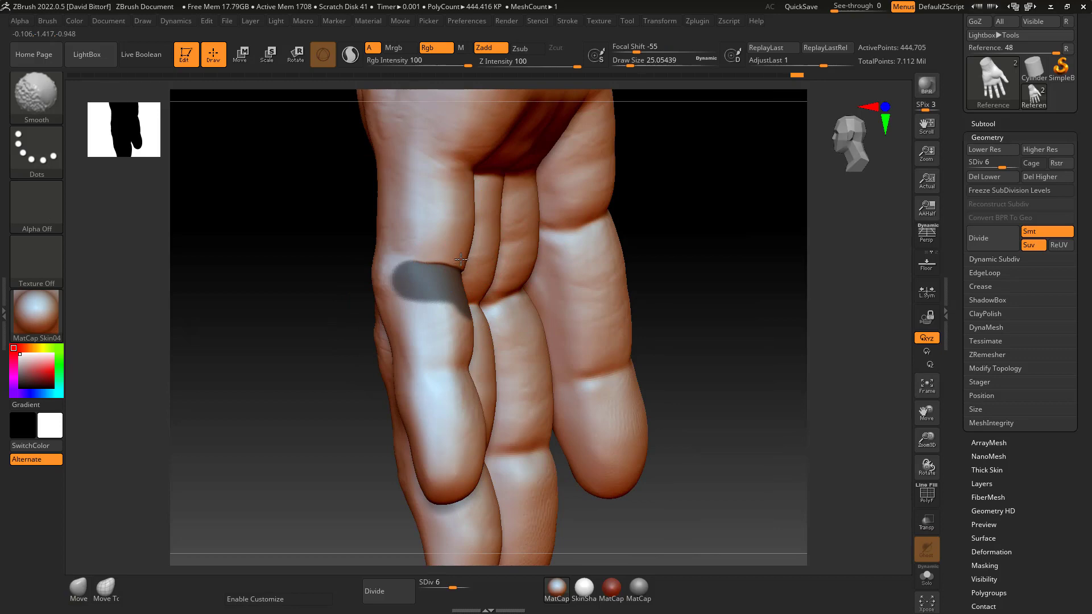
shift+drag(461, 259, 467, 247)
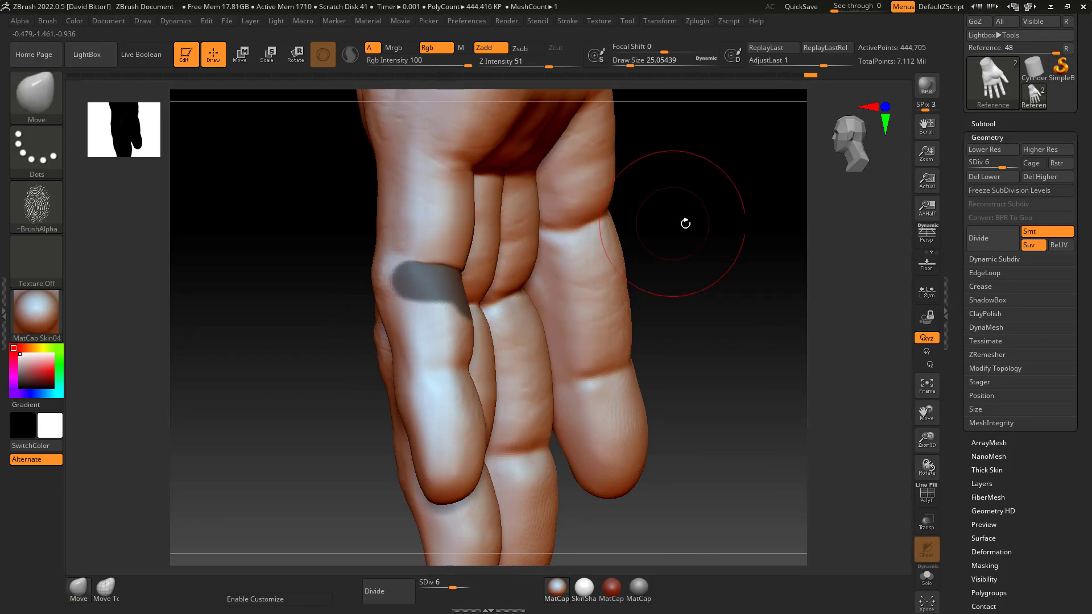
drag(685, 222, 574, 256)
ctrl+drag(311, 357, 311, 370)
mouse_move(312, 370)
mouse_down()
mouse_move(304, 366)
mouse_move(465, 299)
mouse_up()
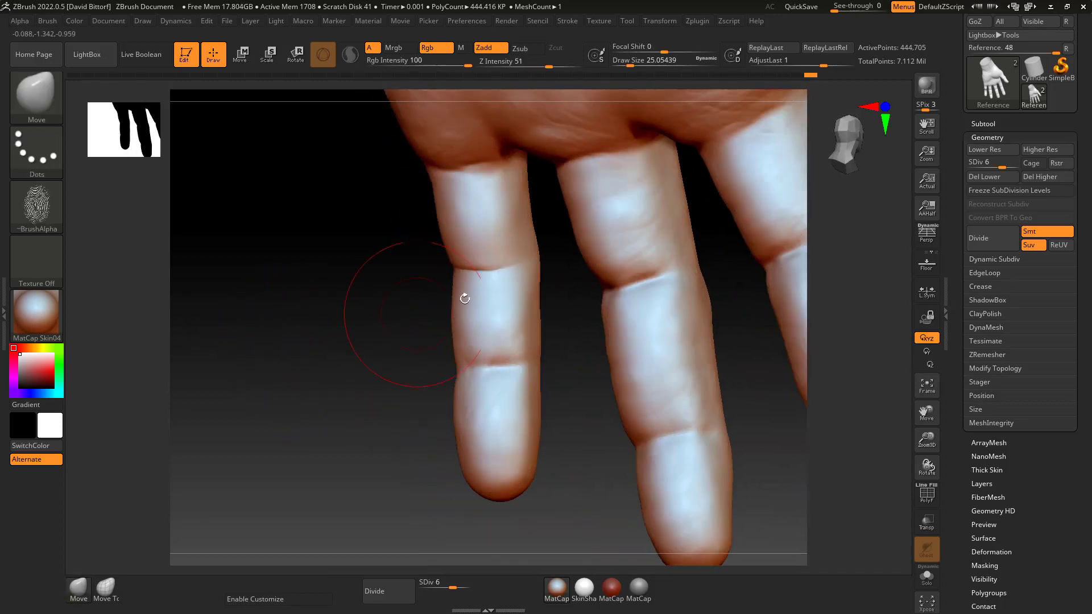
drag(420, 336, 449, 319)
drag(370, 385, 468, 286)
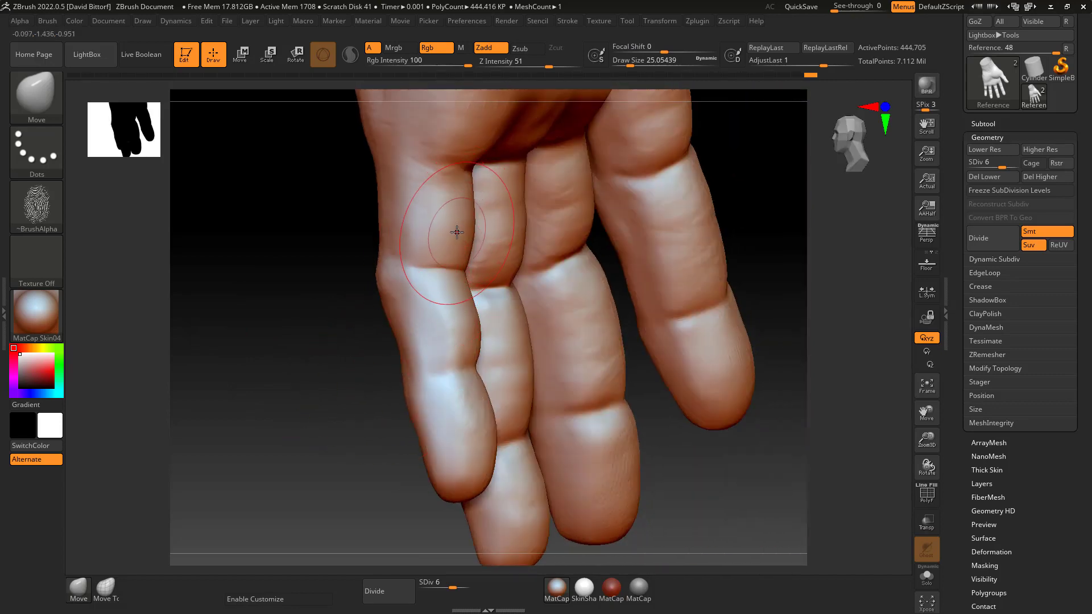
Step: With the DamStandard brush at draw size about 6, carve the crease across the palm side of the little finger's middle joint
drag(310, 348, 81, 141)
click(43, 97)
click(132, 118)
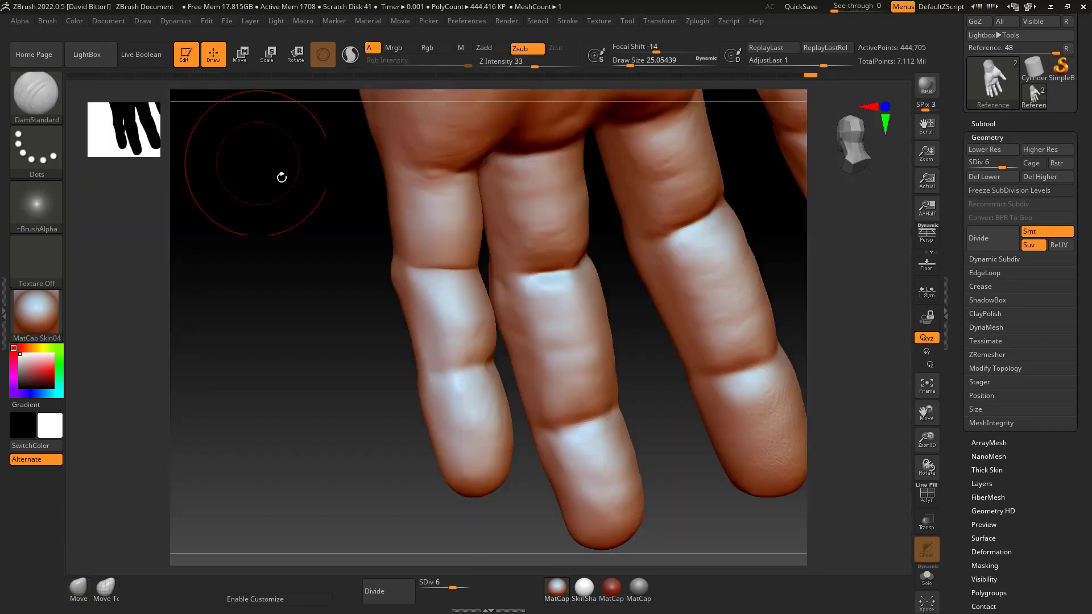
key(space)
drag(468, 285, 463, 286)
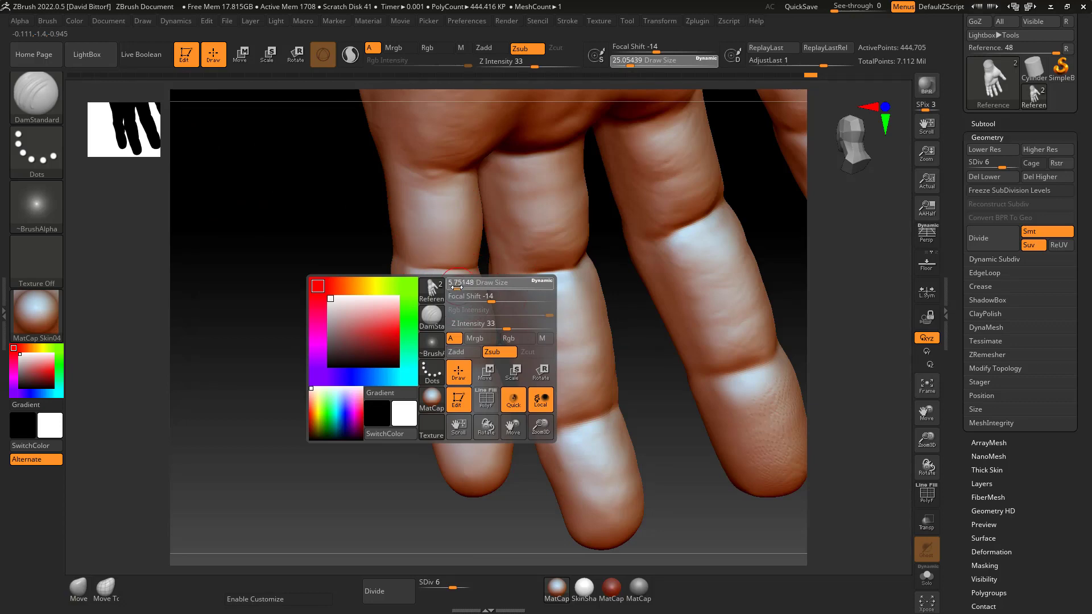
drag(364, 342, 382, 318)
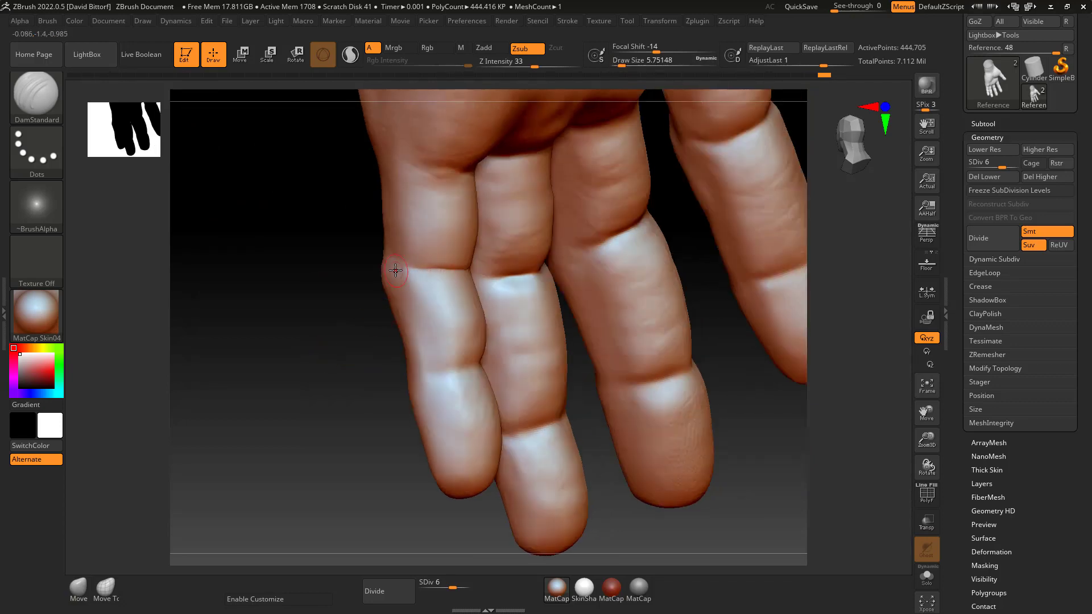
drag(348, 308, 355, 307)
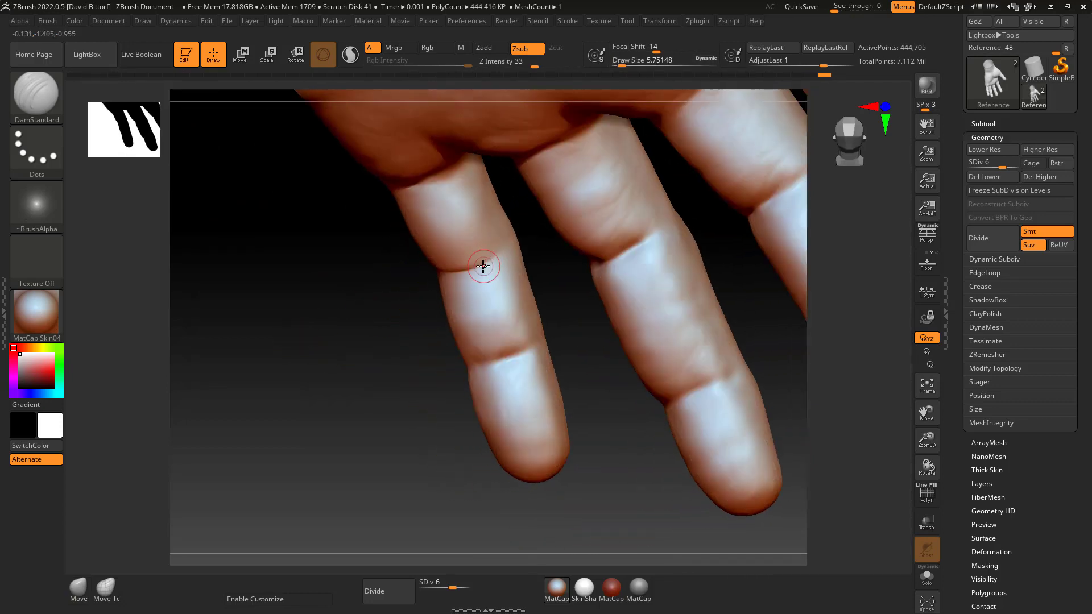
drag(510, 241, 512, 234)
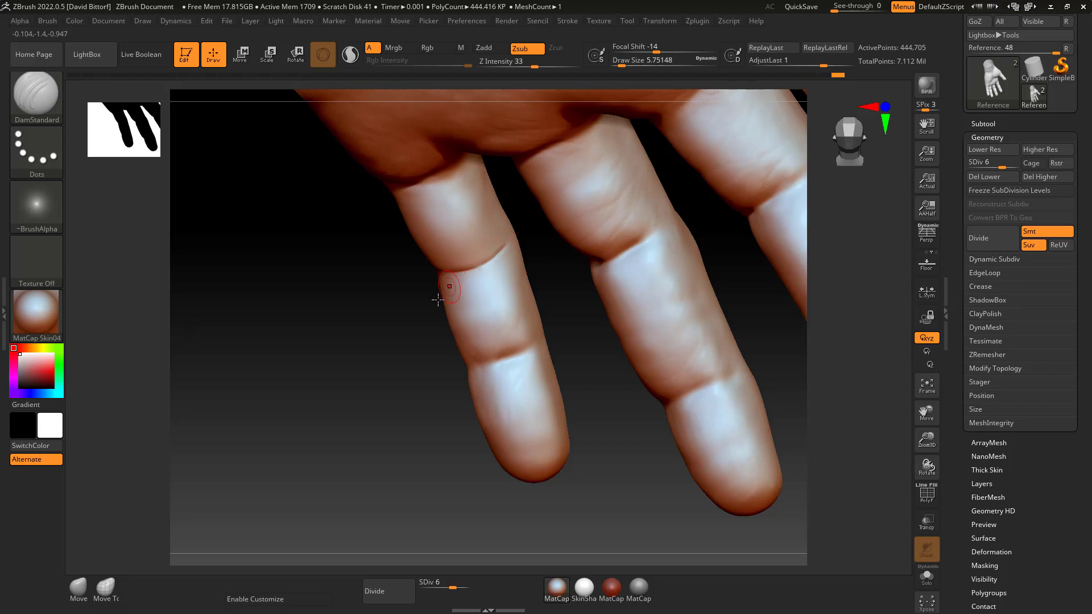
drag(437, 300, 407, 361)
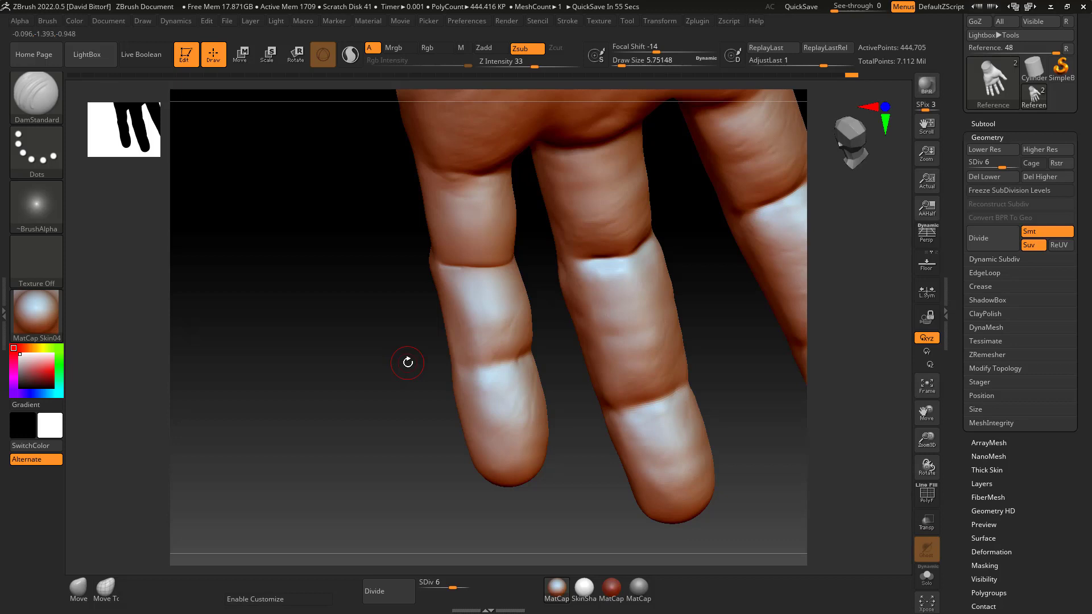
key(shift+f)
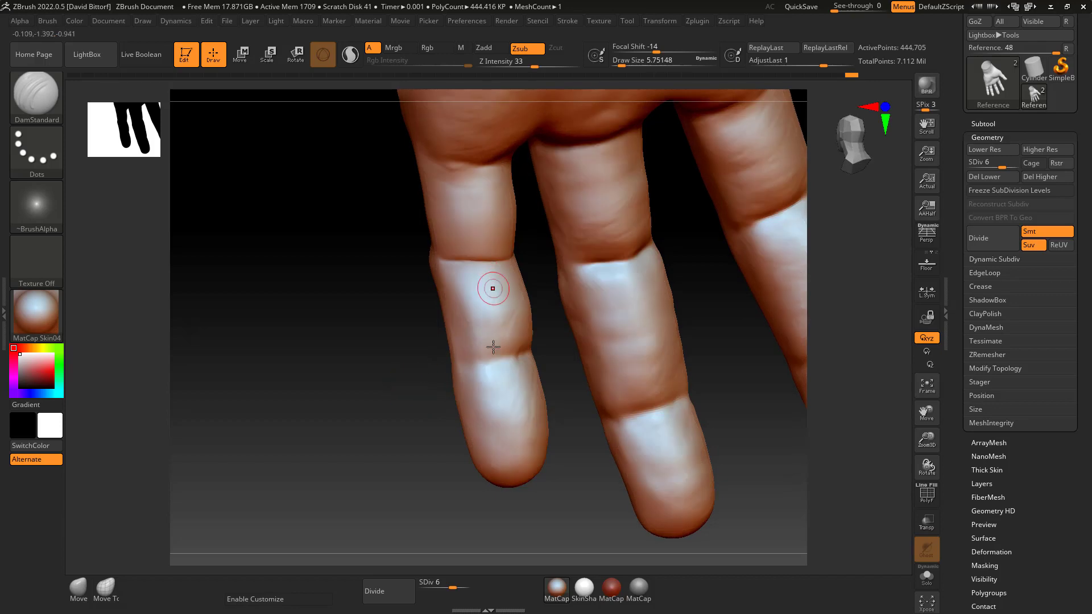
Step: Switch to the Standard brush with Alpha 01 for sculpting on the back of the hand
mouse_move(383, 411)
alt+mouse_down()
mouse_move(353, 341)
mouse_move(668, 301)
mouse_move(634, 324)
mouse_move(670, 398)
mouse_move(653, 339)
mouse_move(670, 409)
alt+mouse_up()
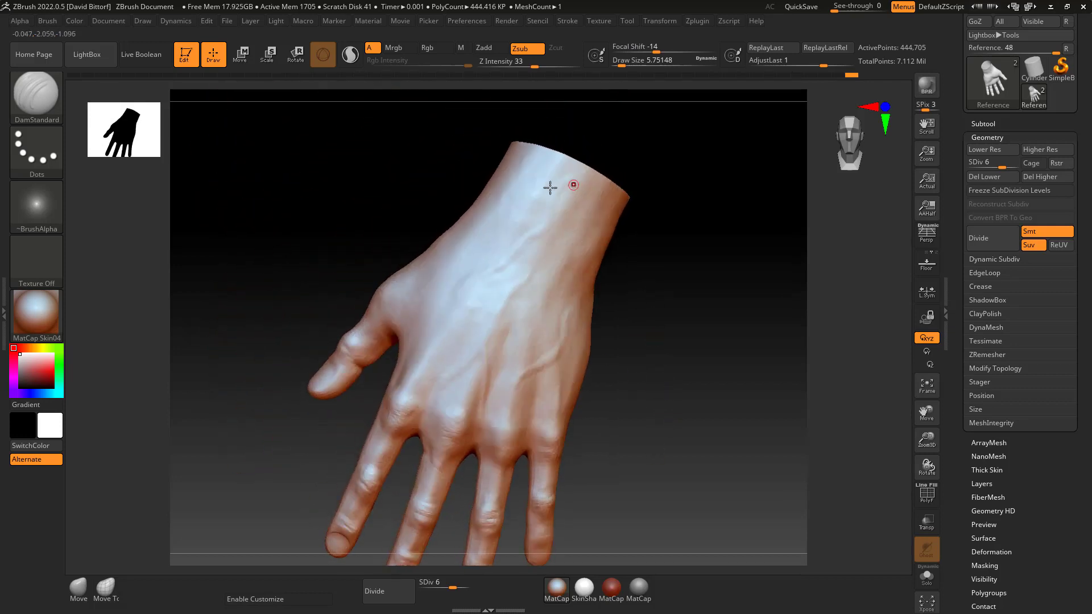
mouse_move(705, 354)
mouse_down()
mouse_move(672, 376)
mouse_move(670, 339)
mouse_up()
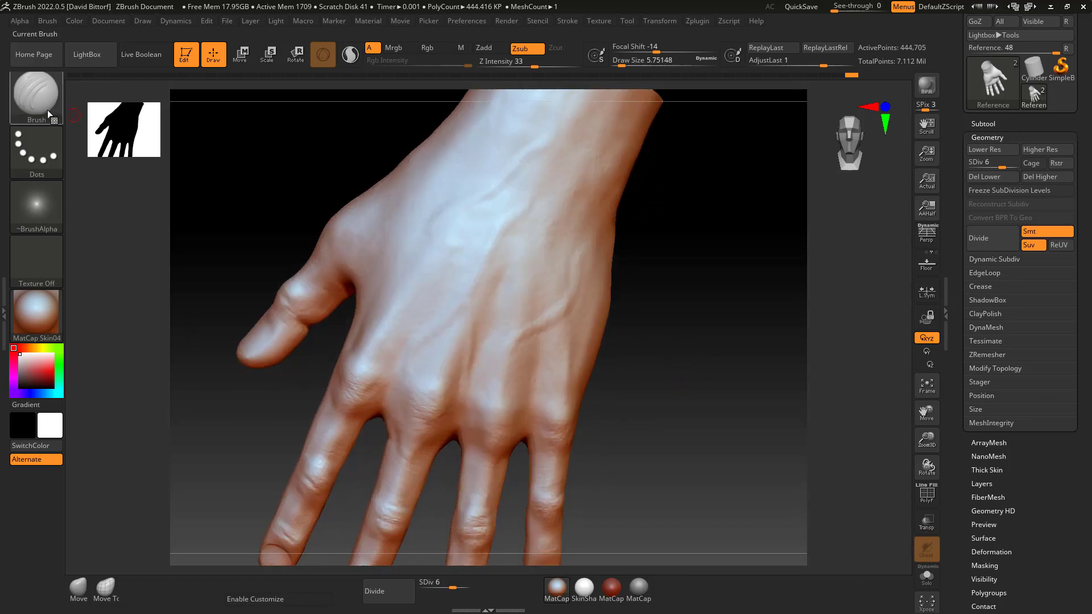
click(36, 88)
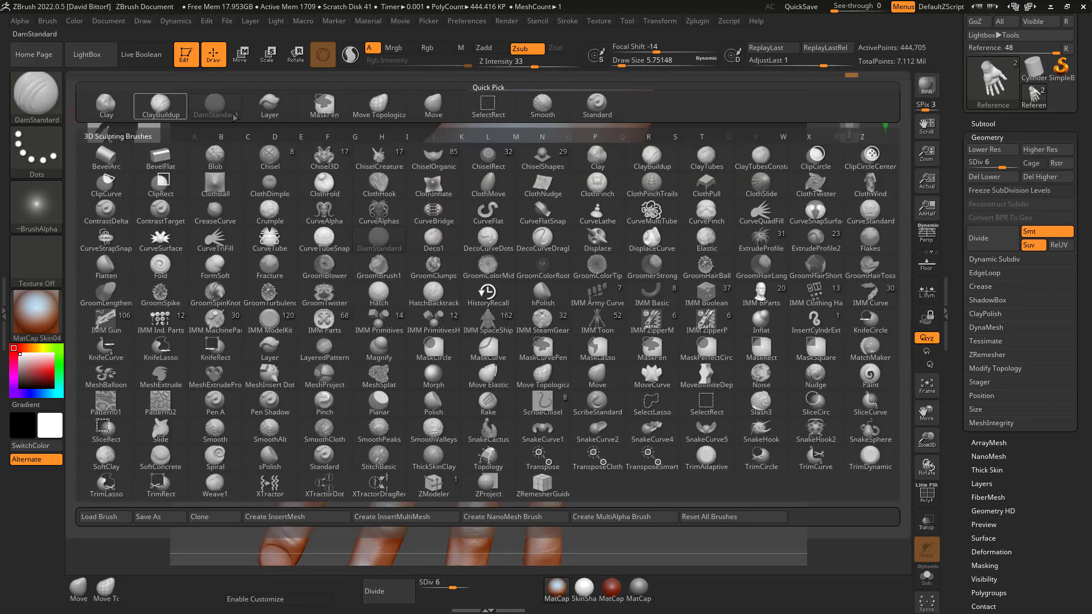
click(590, 114)
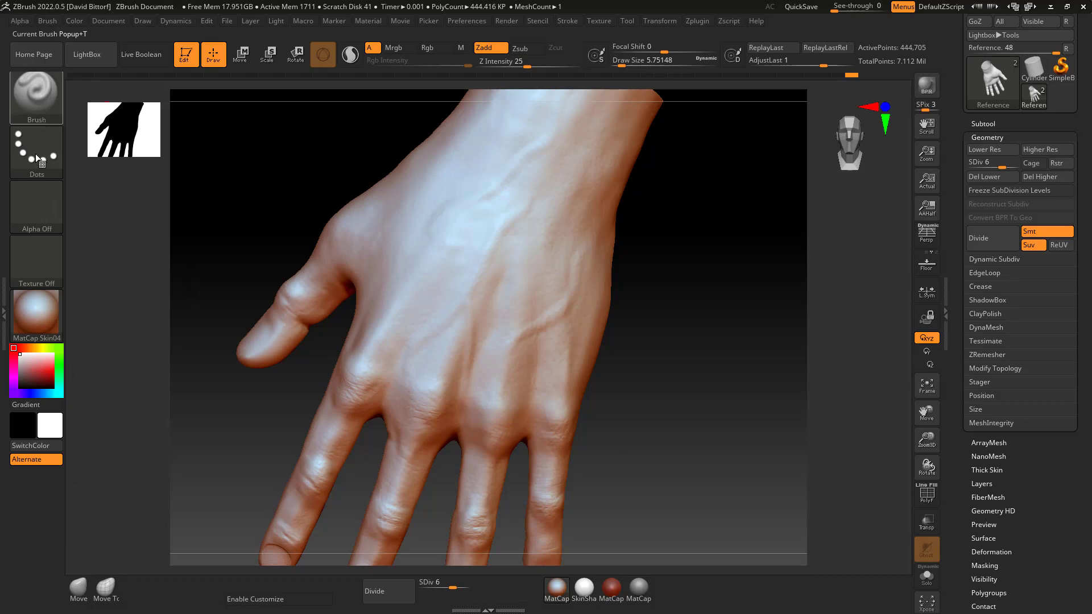
click(30, 207)
click(171, 216)
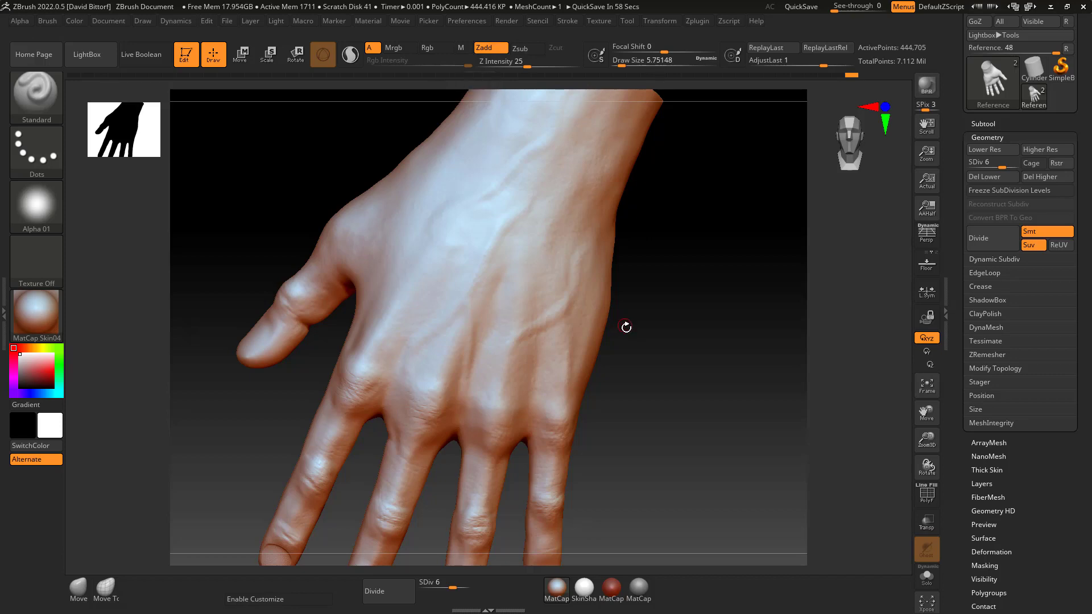
Step: Try sculpting a raised vein from the wrist down the back of the hand at draw size about 10
drag(665, 306, 719, 304)
key(super)
key(super)
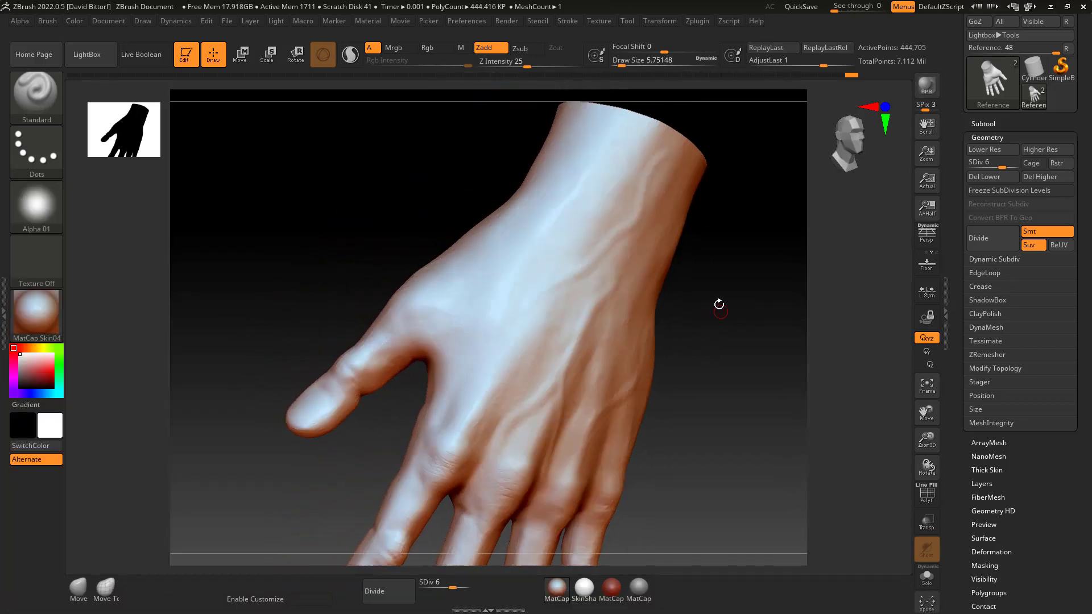
drag(690, 226, 697, 273)
drag(585, 195, 564, 284)
key(ctrl+z)
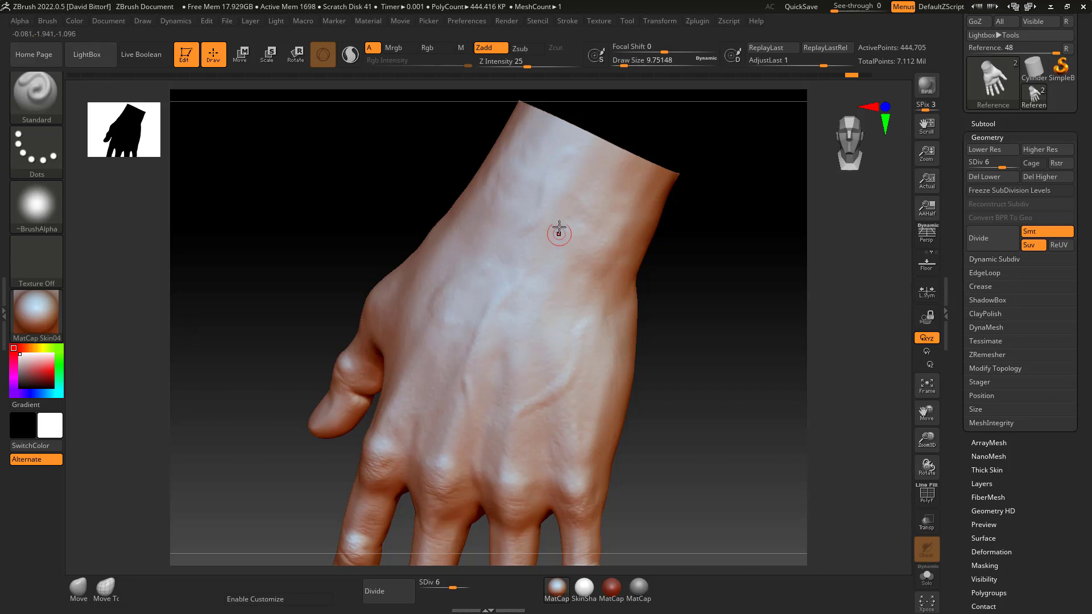
drag(581, 200, 526, 418)
drag(687, 377, 697, 373)
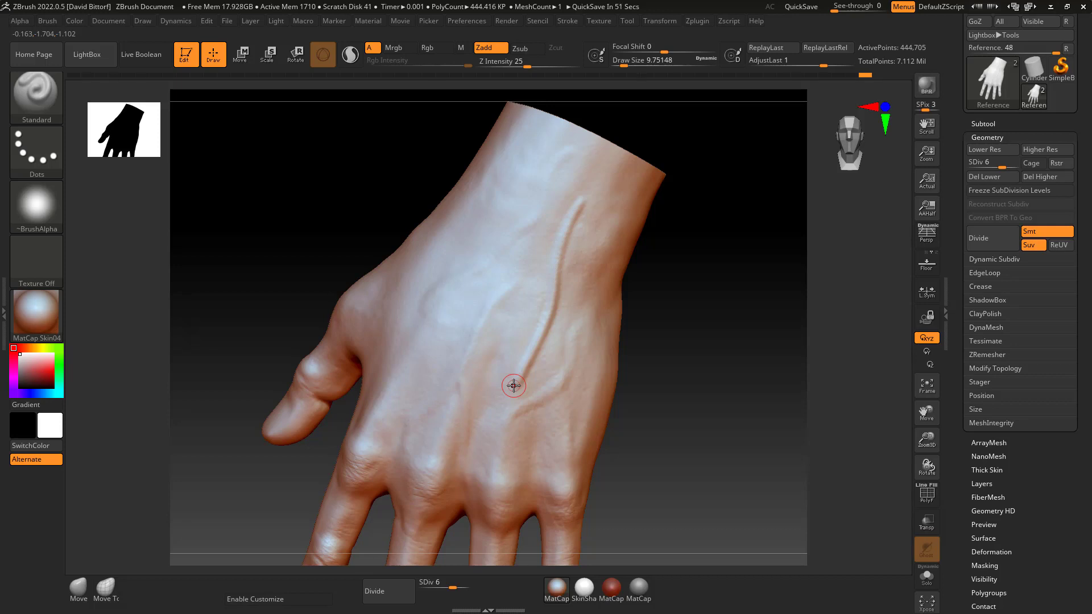
key(ctrl+z)
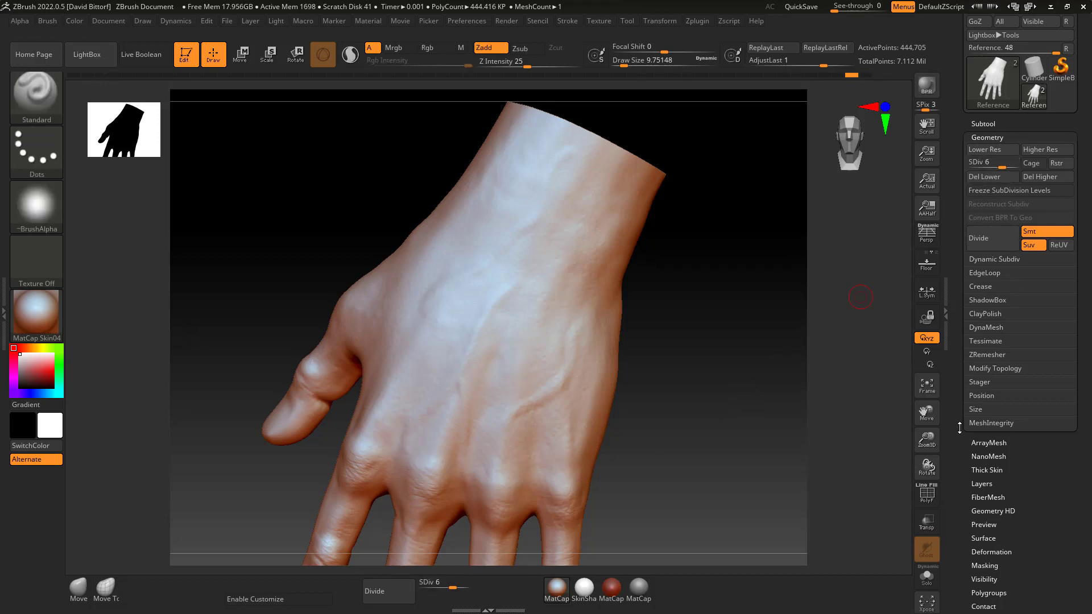
Step: Set the hand to its highest subdivision level, SDiv 8, so that layers can be created
click(980, 484)
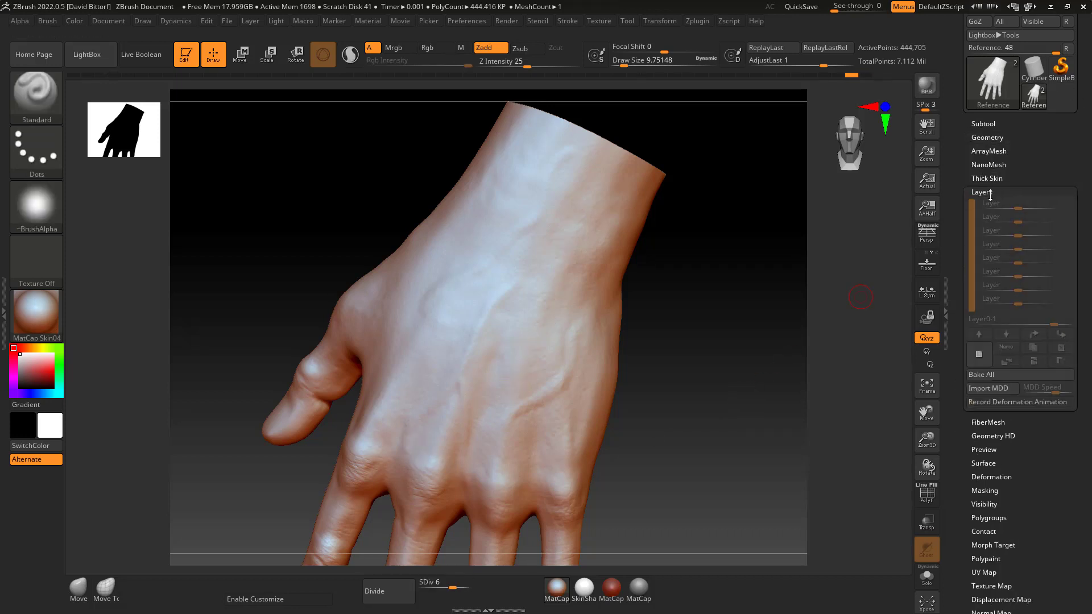
click(983, 358)
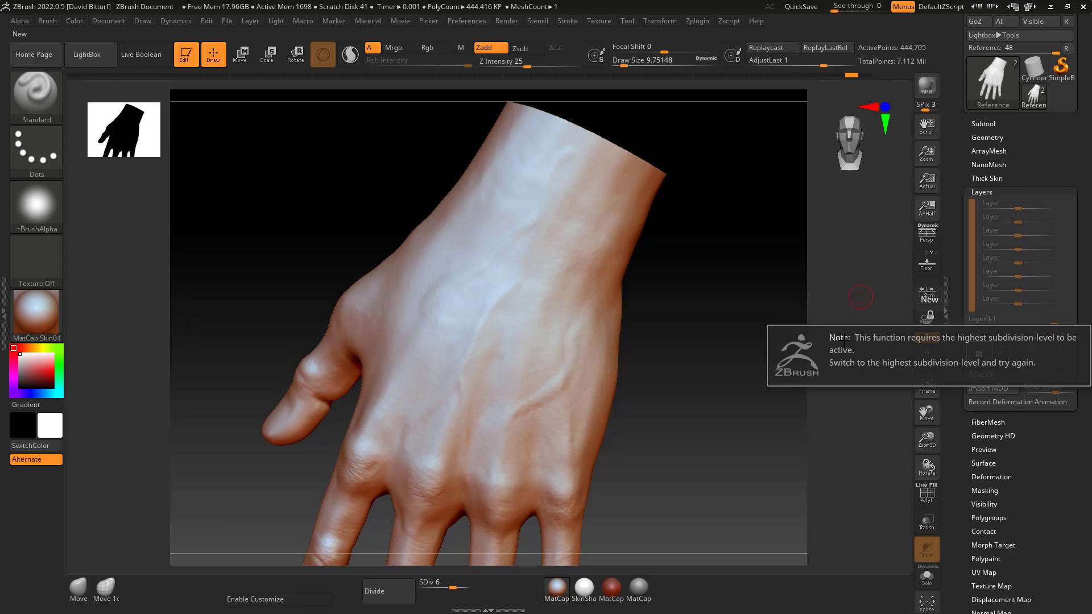
click(981, 137)
click(1008, 162)
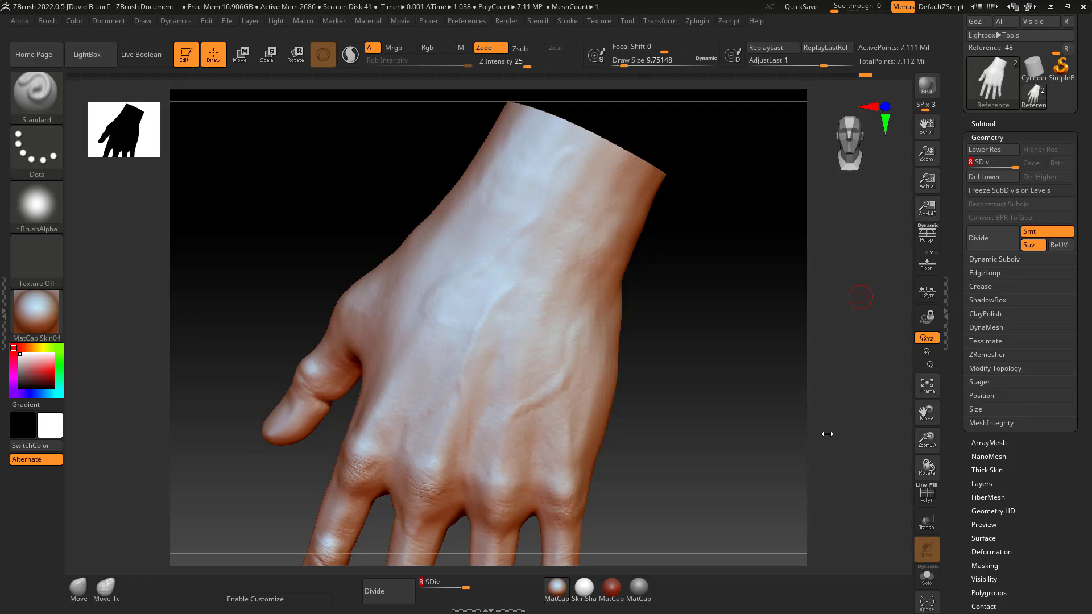
drag(685, 354, 689, 356)
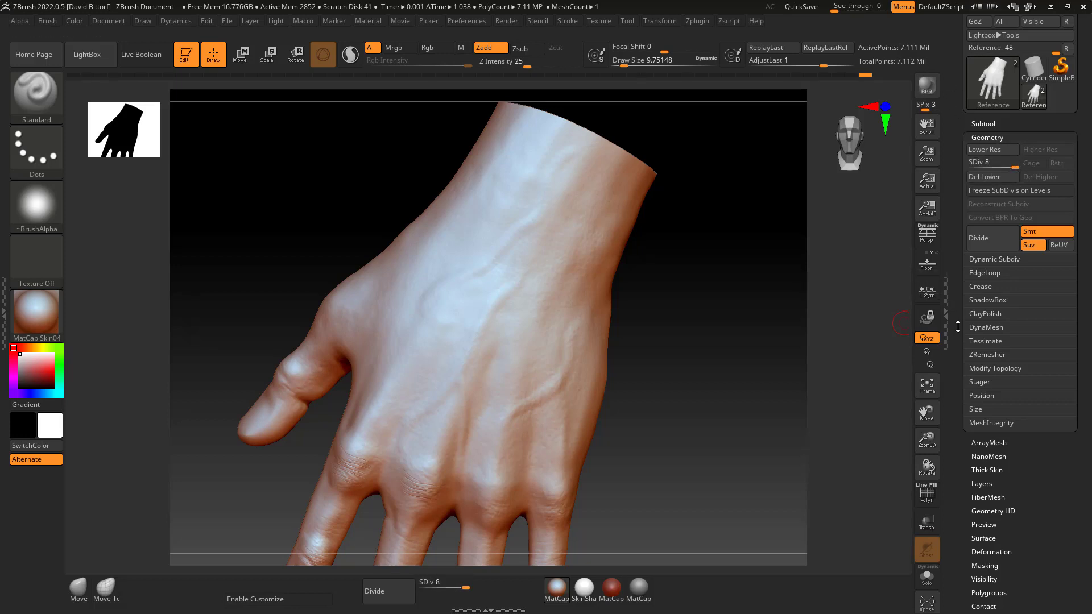
Step: Add a new sculpting layer to the hand
scroll(975, 291, down, 5)
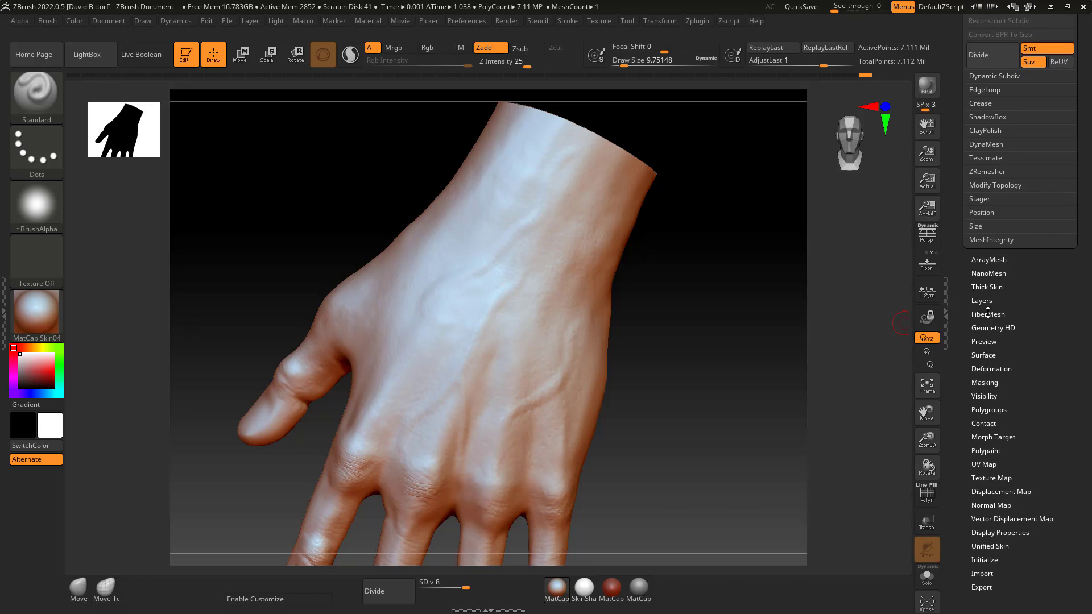
click(987, 301)
scroll(984, 293, up, 1)
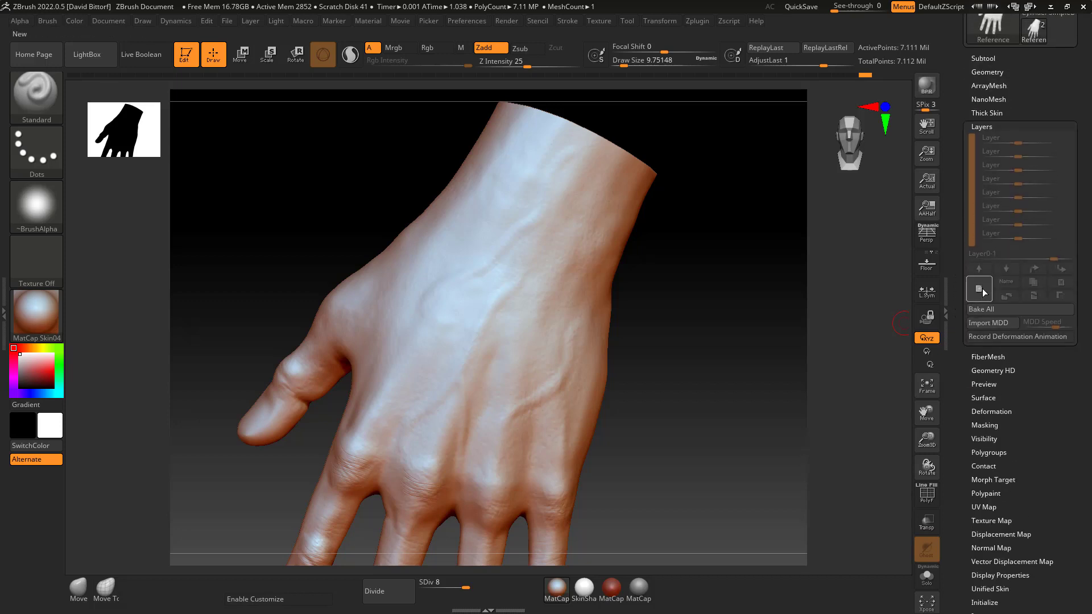
click(979, 290)
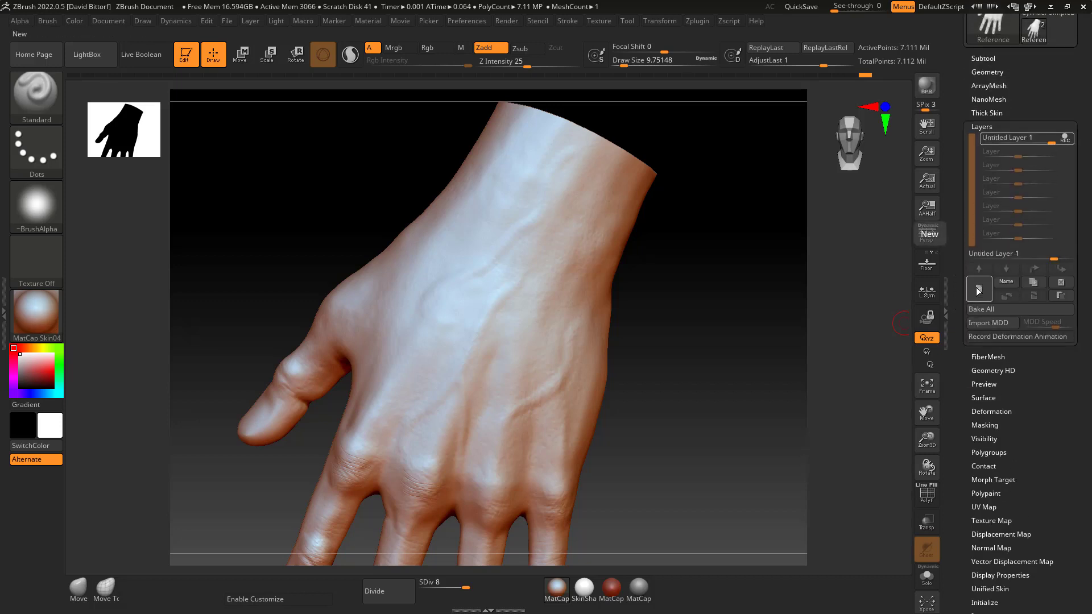
Step: Sculpt a raised, curved vein on the new layer from the wrist down the back of the hand with the Standard brush
mouse_move(1065, 141)
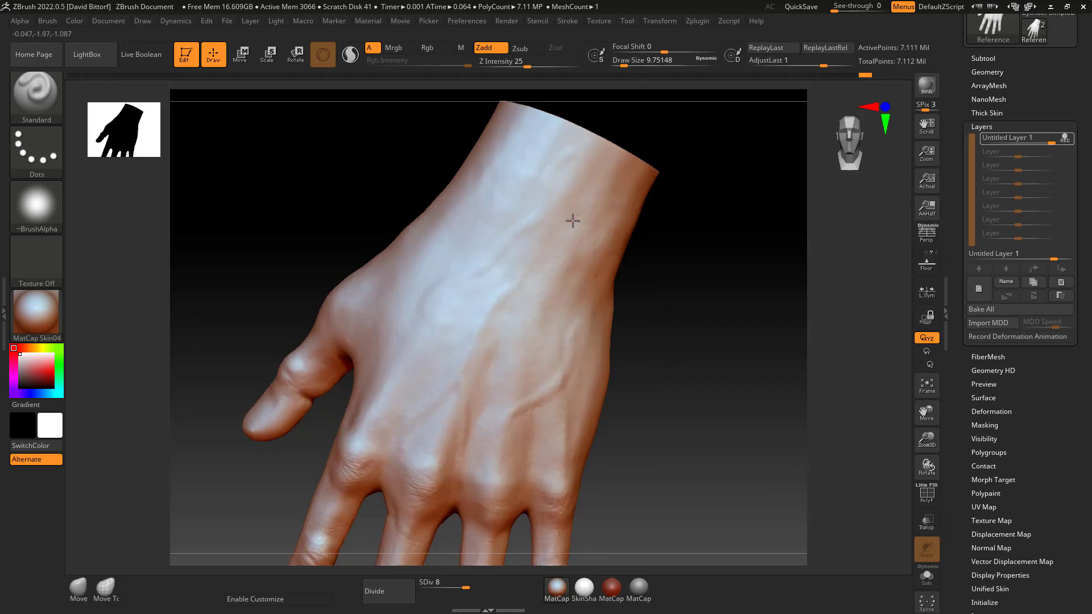
drag(572, 220, 515, 372)
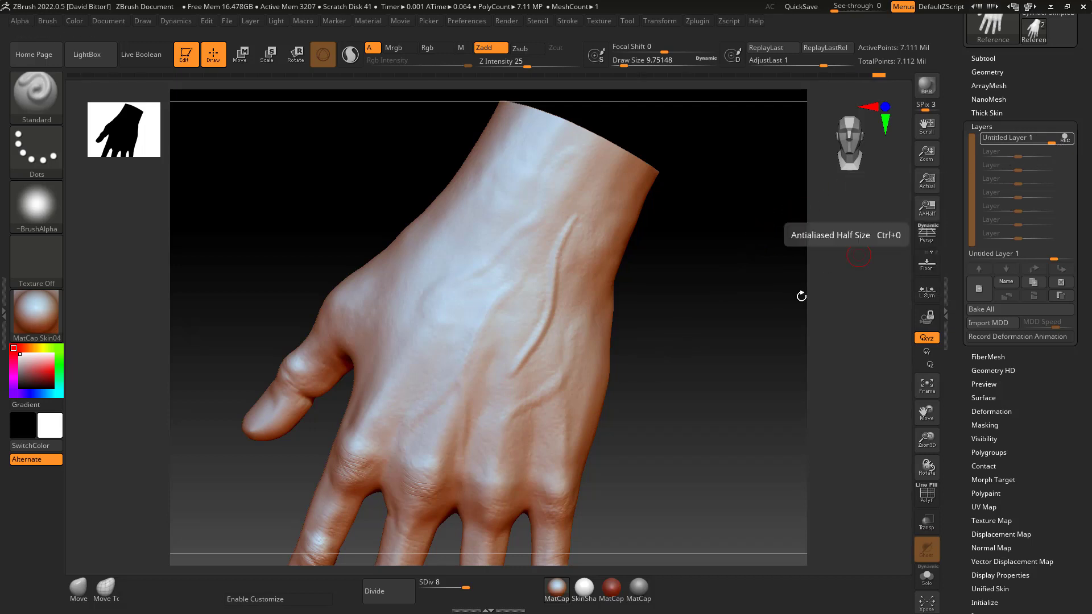
mouse_move(721, 336)
mouse_down()
mouse_move(731, 371)
mouse_move(731, 334)
mouse_up()
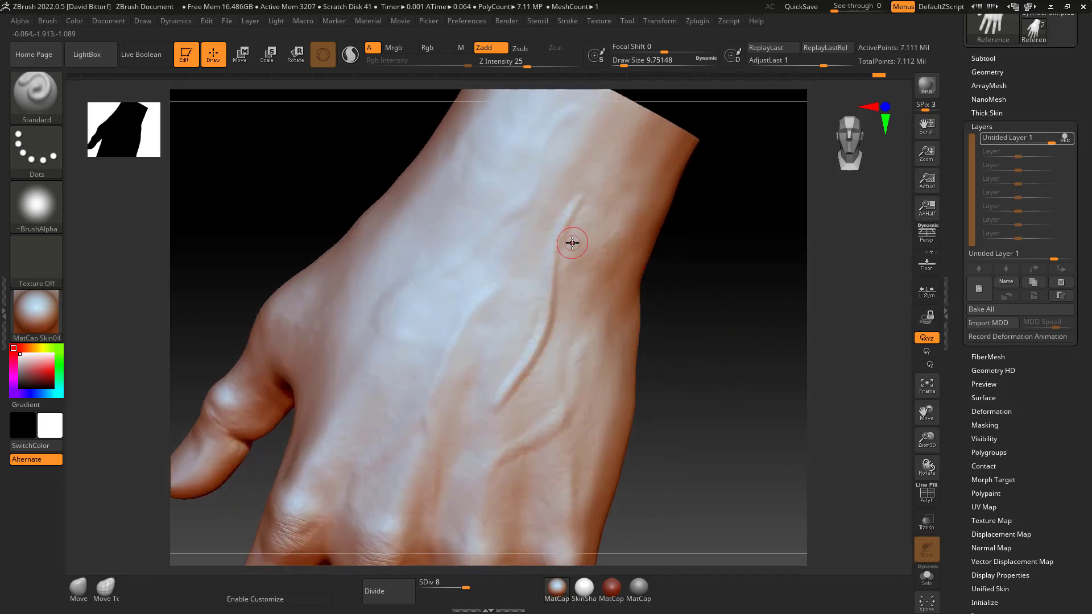
Step: Smooth the ends of the new vein into the surrounding skin at draw size about 23
key(bracketright)
key(bracketright)
key(bracketright)
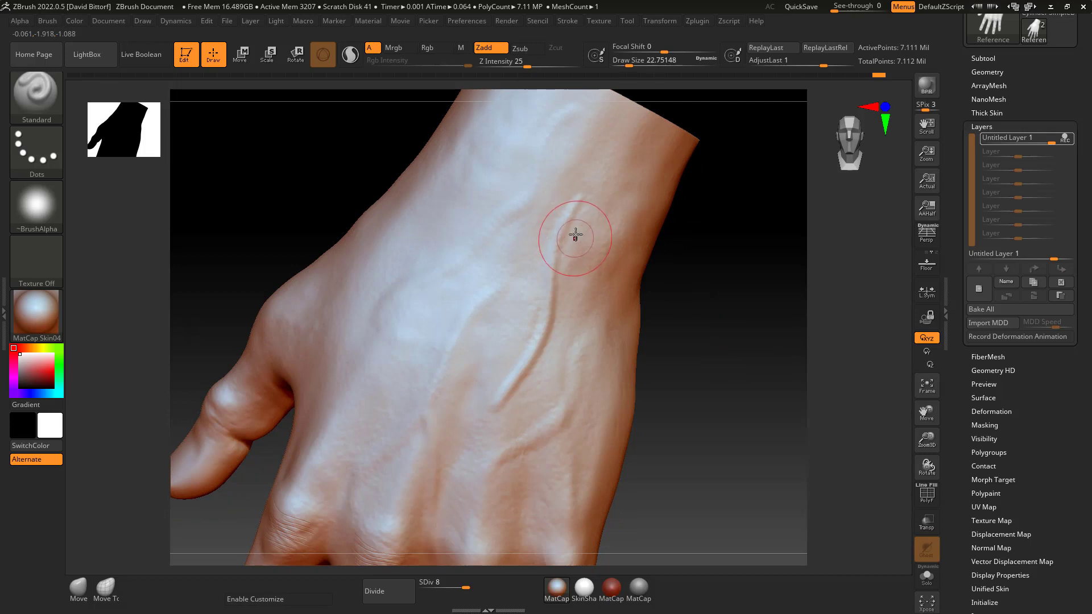
key(shift)
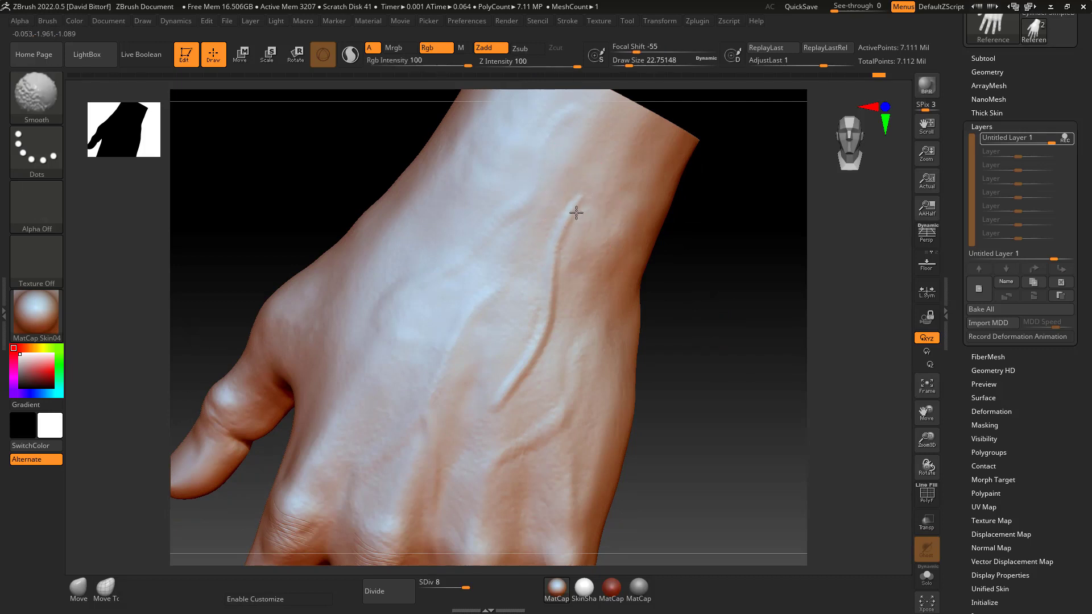
mouse_move(583, 195)
shift+mouse_down()
mouse_move(592, 178)
mouse_move(556, 239)
shift+mouse_up()
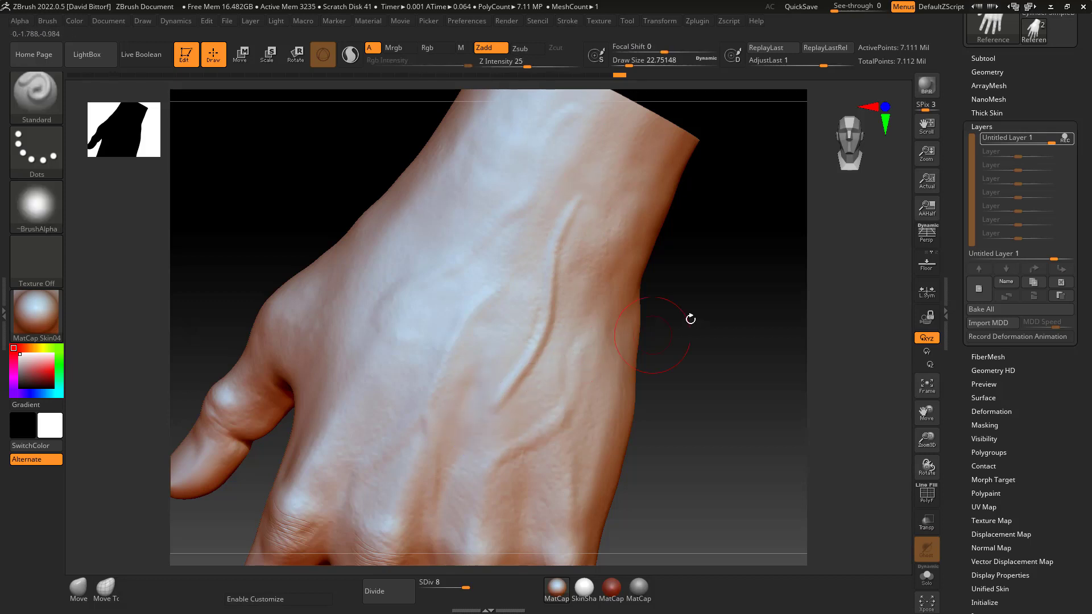
drag(689, 316, 592, 371)
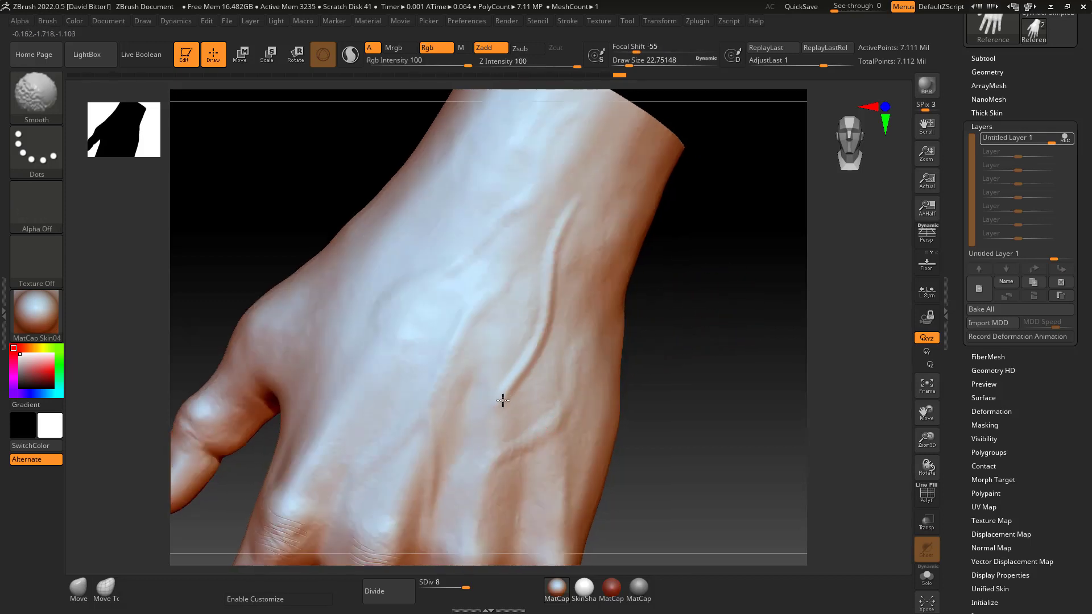
drag(682, 302, 575, 222)
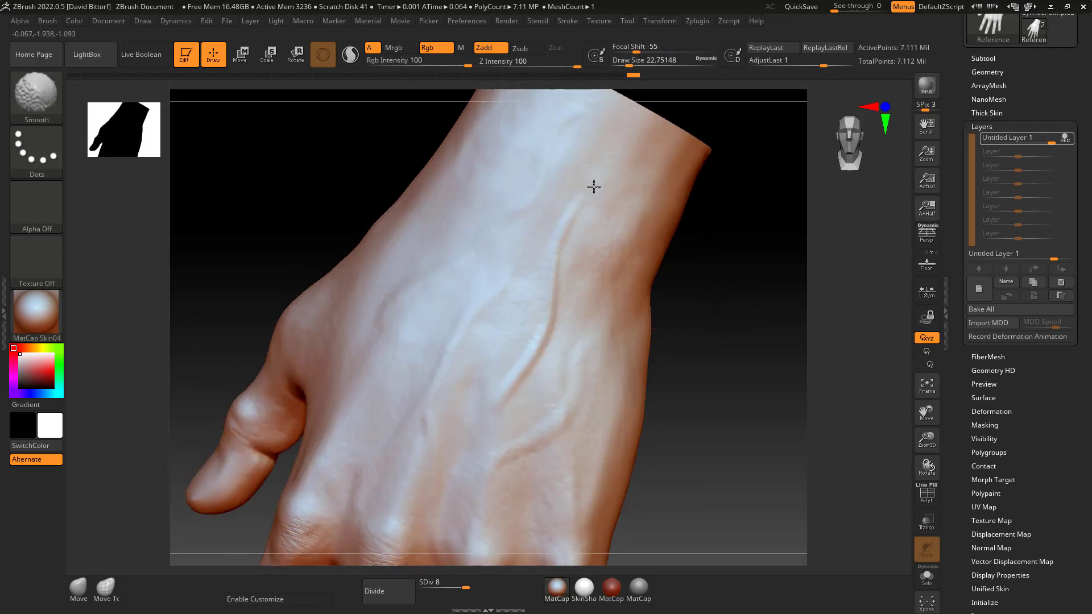
Step: Soften the lower end of the vein on the back of the hand with the Smooth brush at draw size about 19
drag(716, 239, 680, 255)
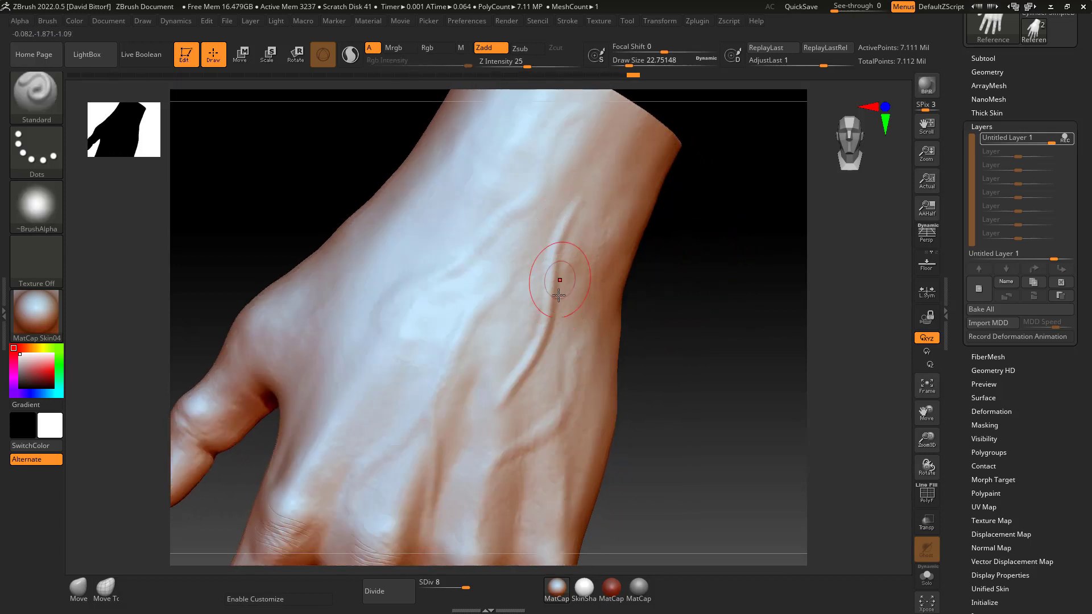
drag(558, 295, 500, 394)
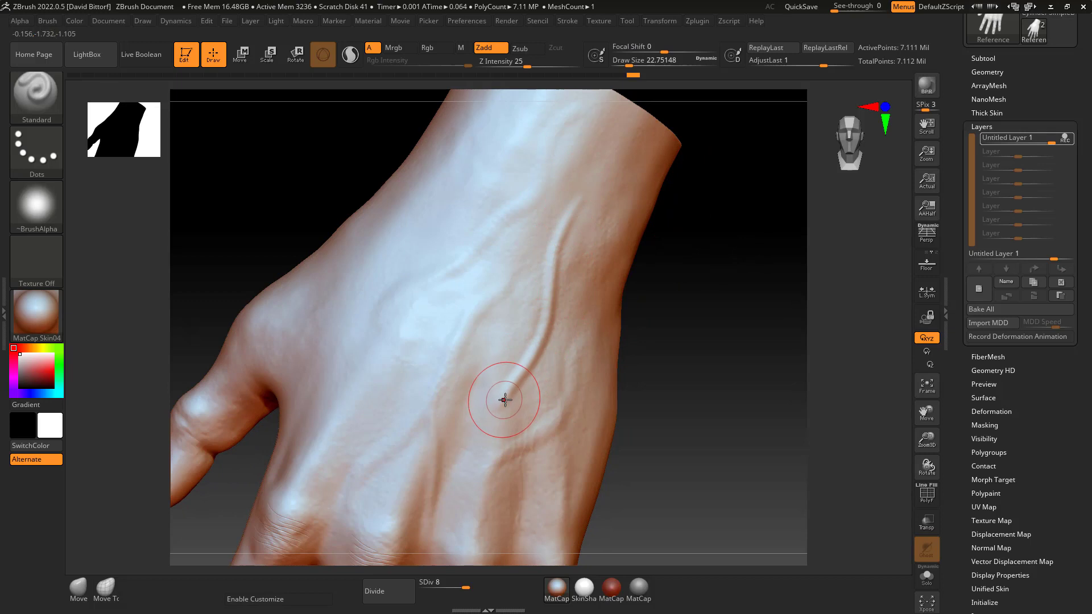
key(shift)
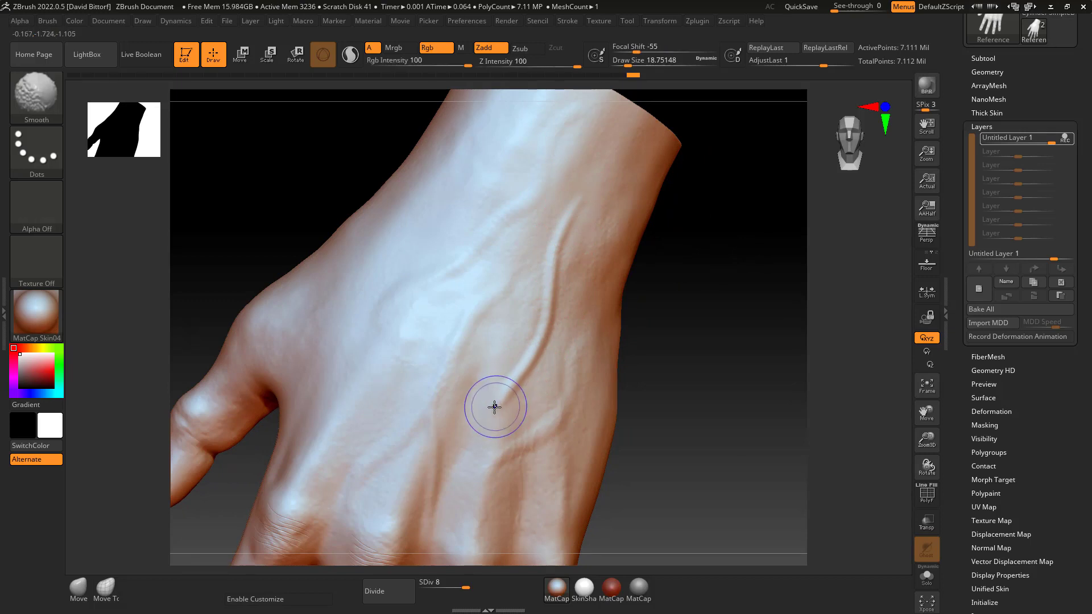
shift+drag(494, 407, 513, 389)
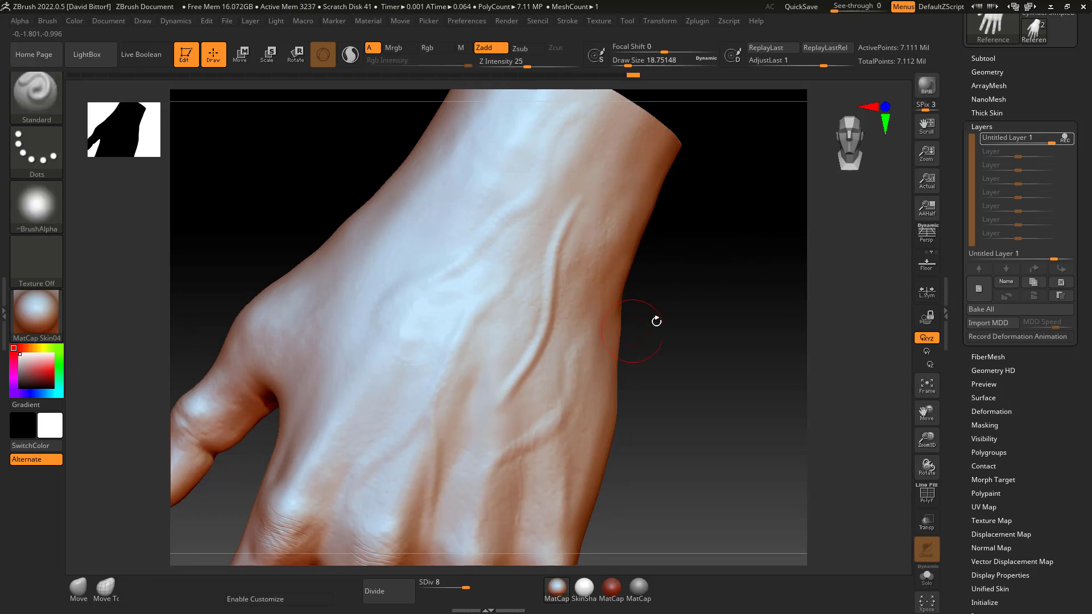
Step: Soften the upper end and the length of the raised vein with the Smooth brush at draw size about 19
drag(656, 319, 636, 326)
shift+drag(580, 203, 592, 191)
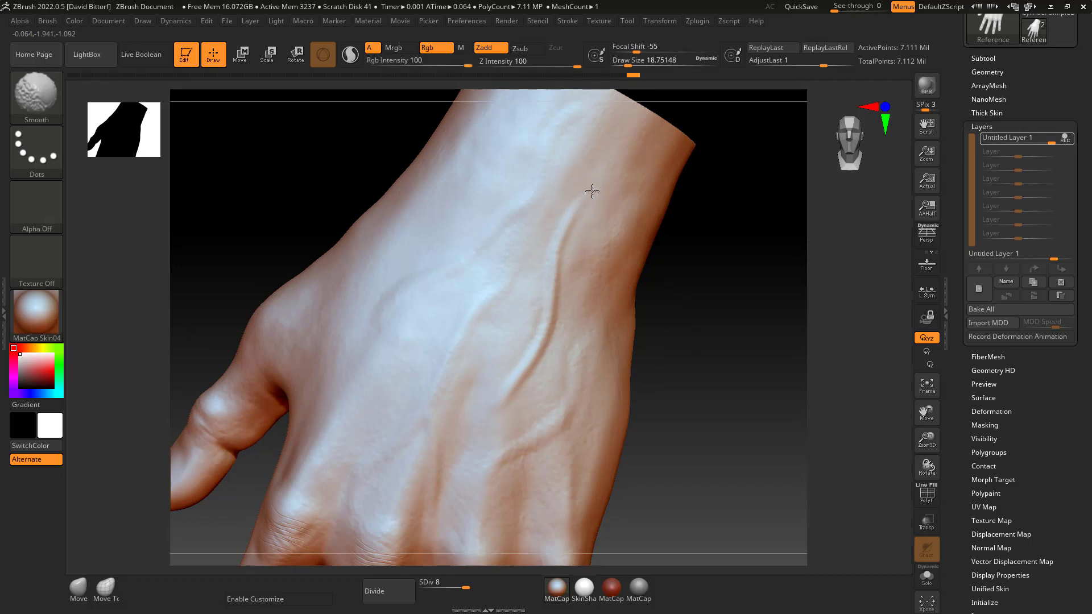
mouse_move(561, 248)
shift+mouse_down()
mouse_move(585, 187)
mouse_move(574, 206)
shift+mouse_up()
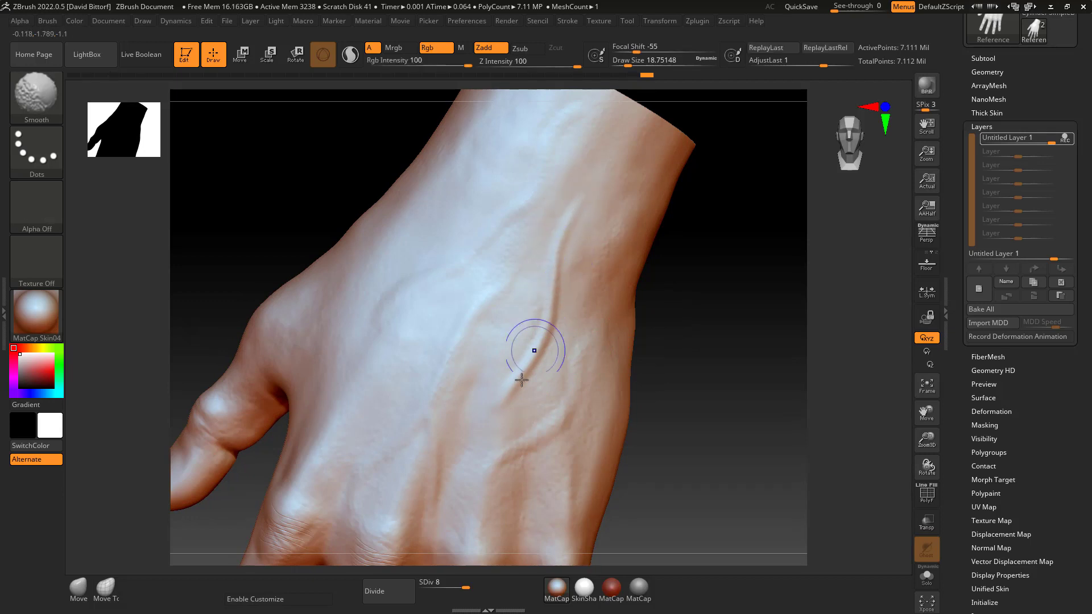
drag(689, 343, 677, 376)
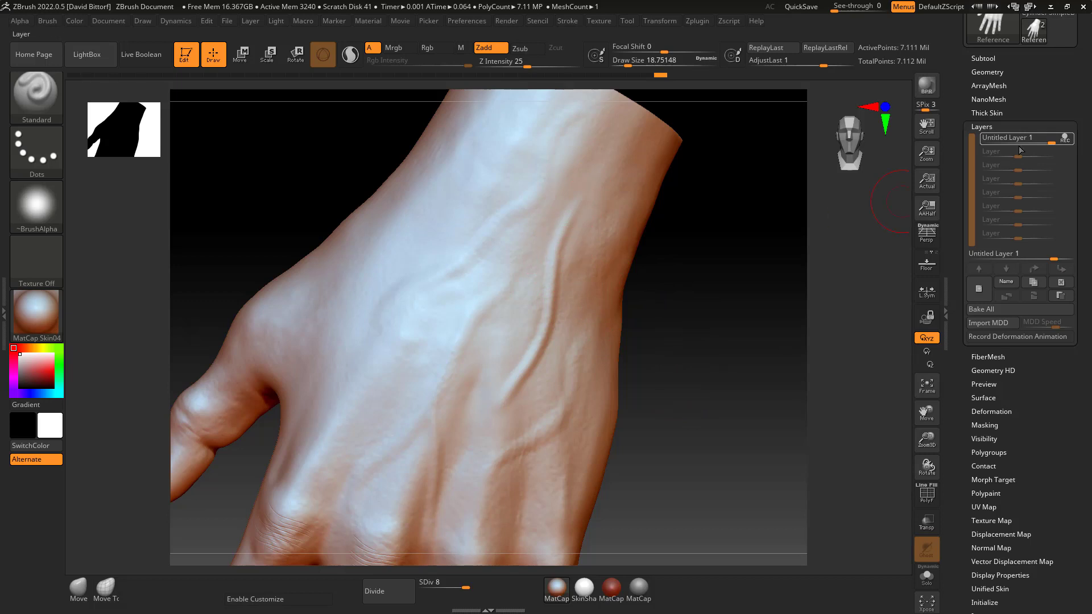
Step: Fade the vein layer's intensity down to 0 and bring it back up to about 0.49
drag(1052, 142, 626, 292)
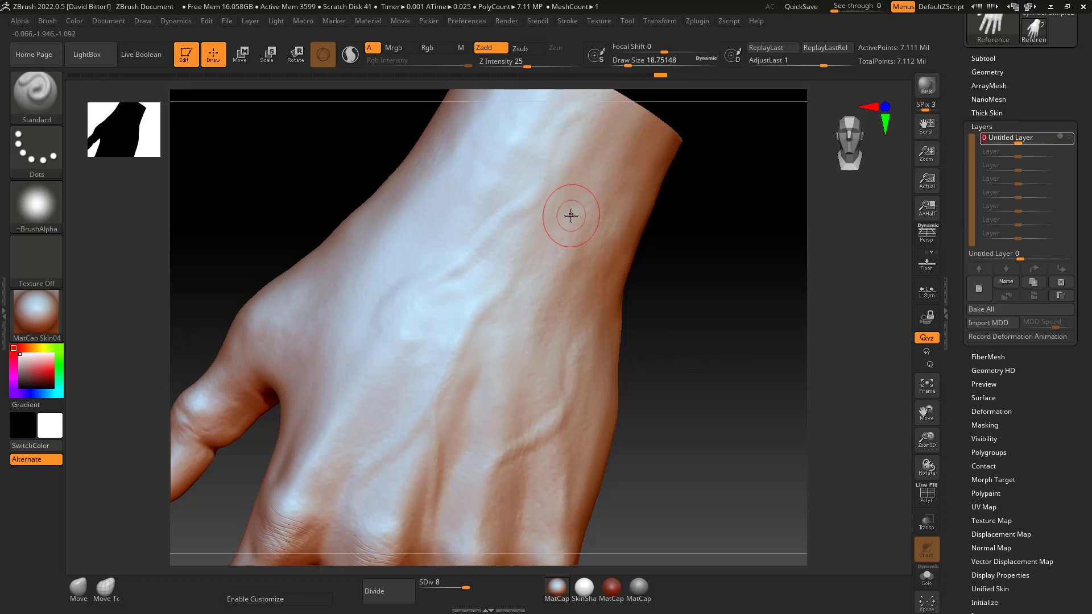
drag(1018, 141, 1035, 139)
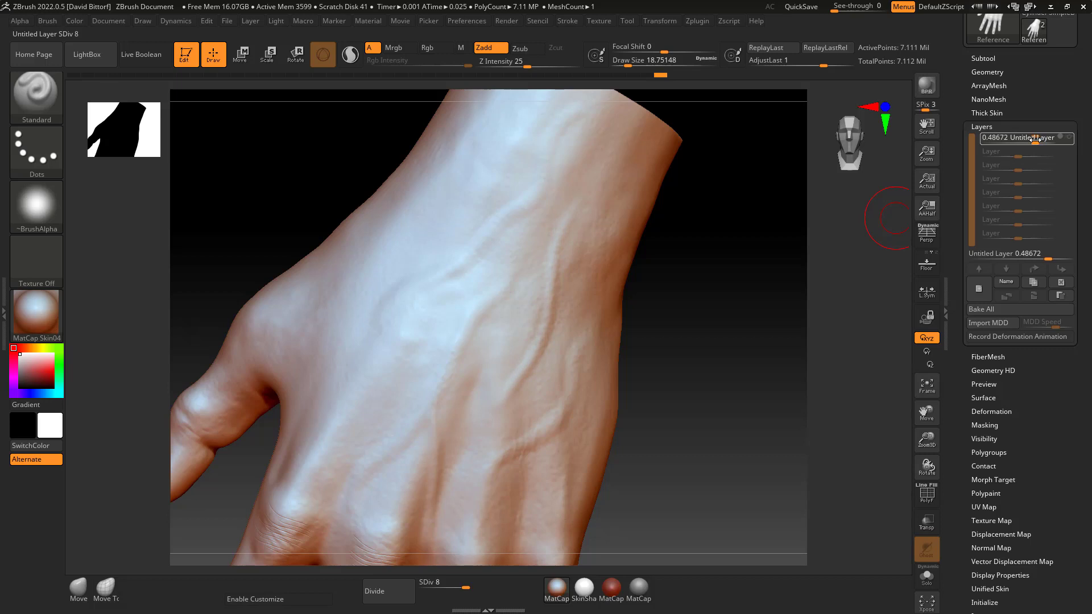
Step: Hide the vein layer and show it again to compare the hand with and without the vein
click(1063, 140)
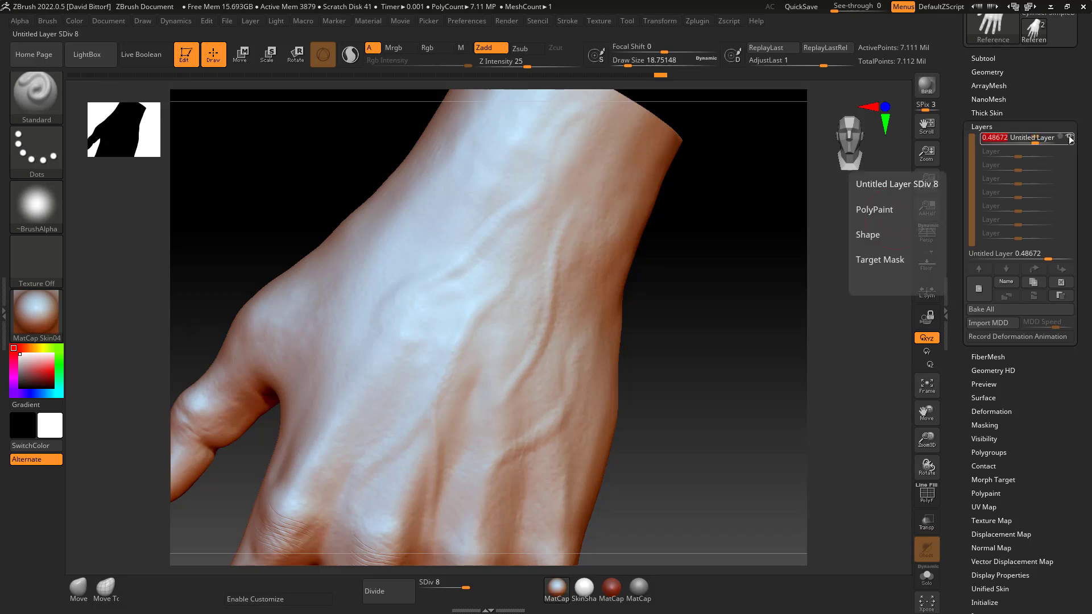
click(1071, 140)
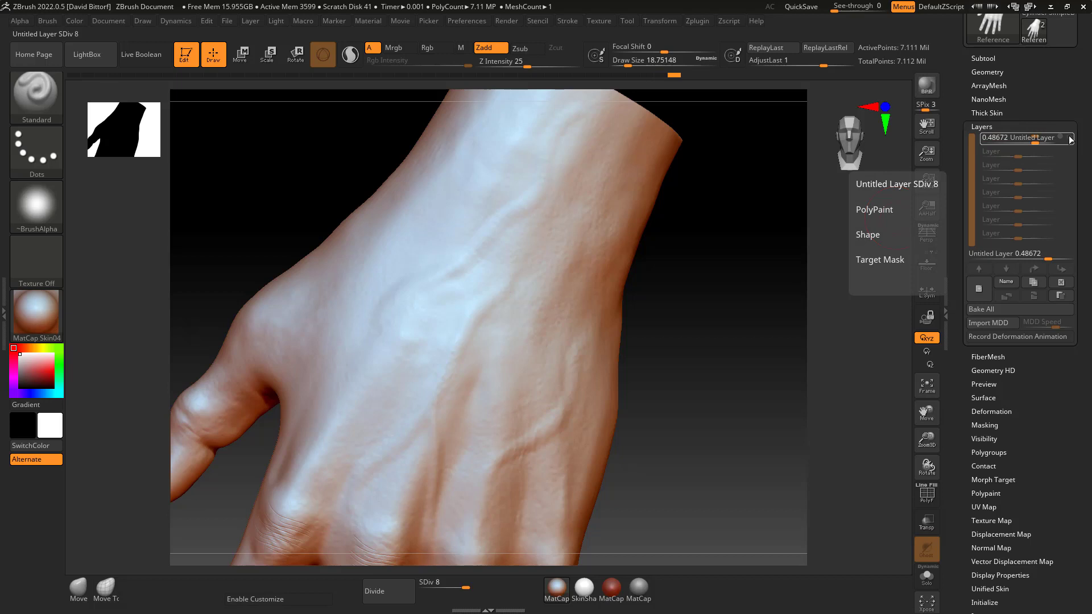
click(1071, 140)
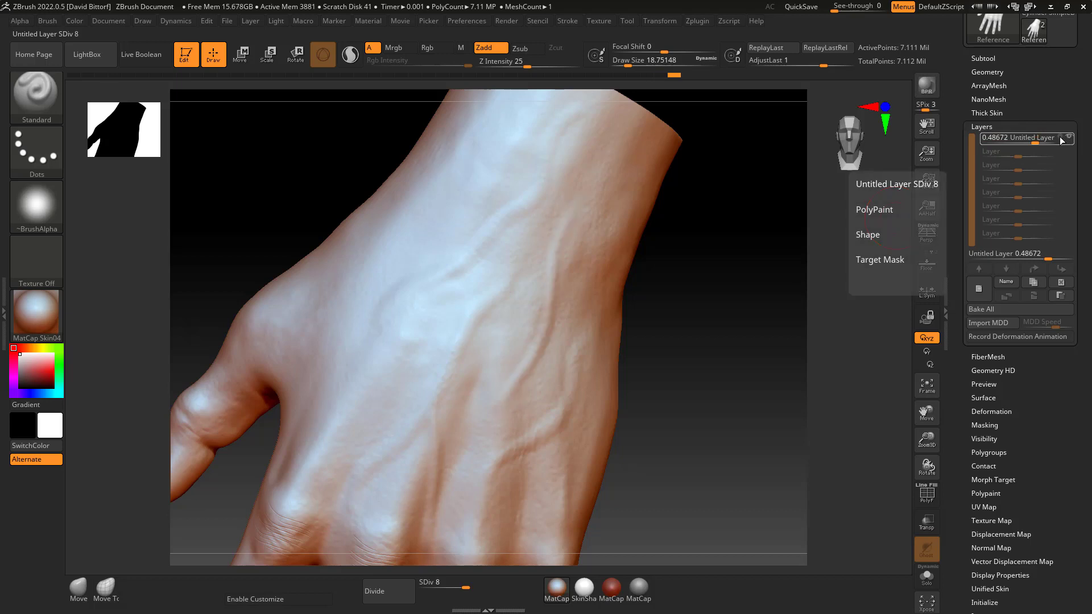
Step: Turn recording on for the vein layer and set its intensity to 1
click(1062, 139)
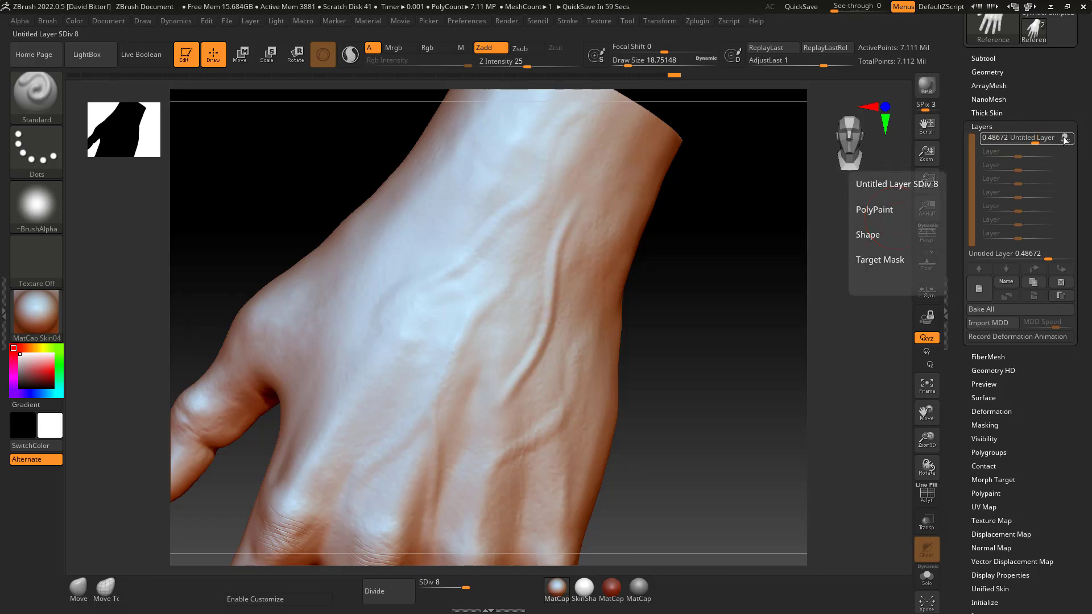
drag(1044, 141, 1061, 140)
click(1052, 143)
click(1061, 138)
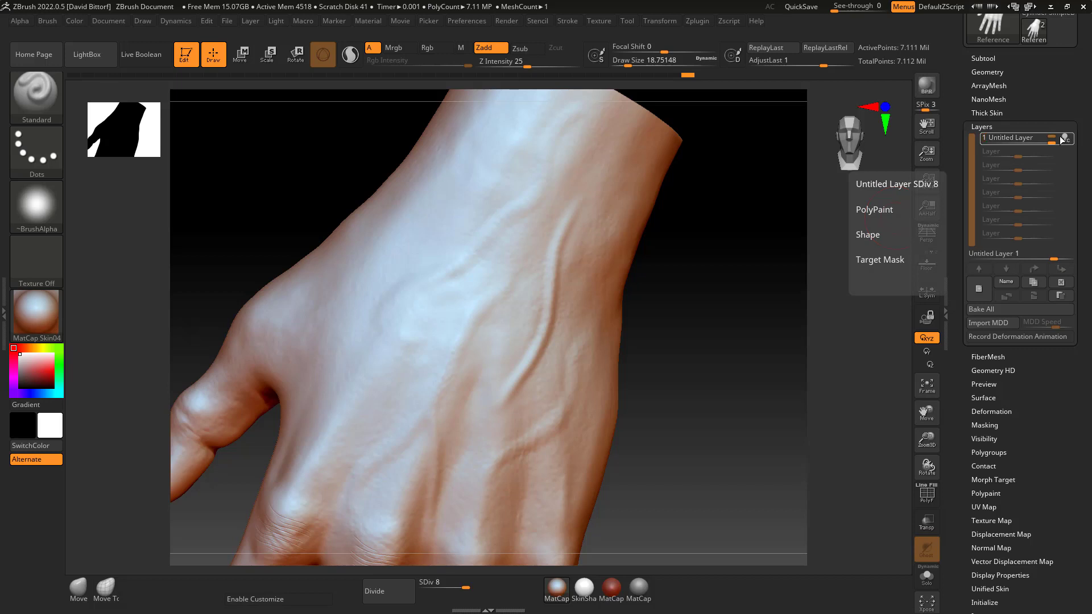
Step: Check the hand's subdivision level in the geometry settings and return to the layer settings
click(983, 71)
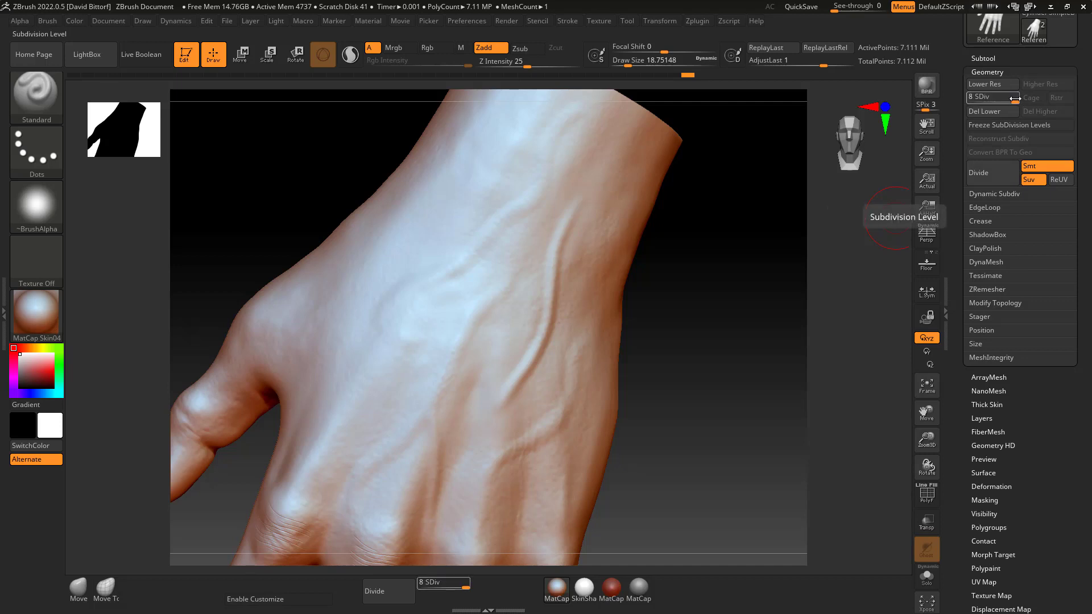
click(1002, 72)
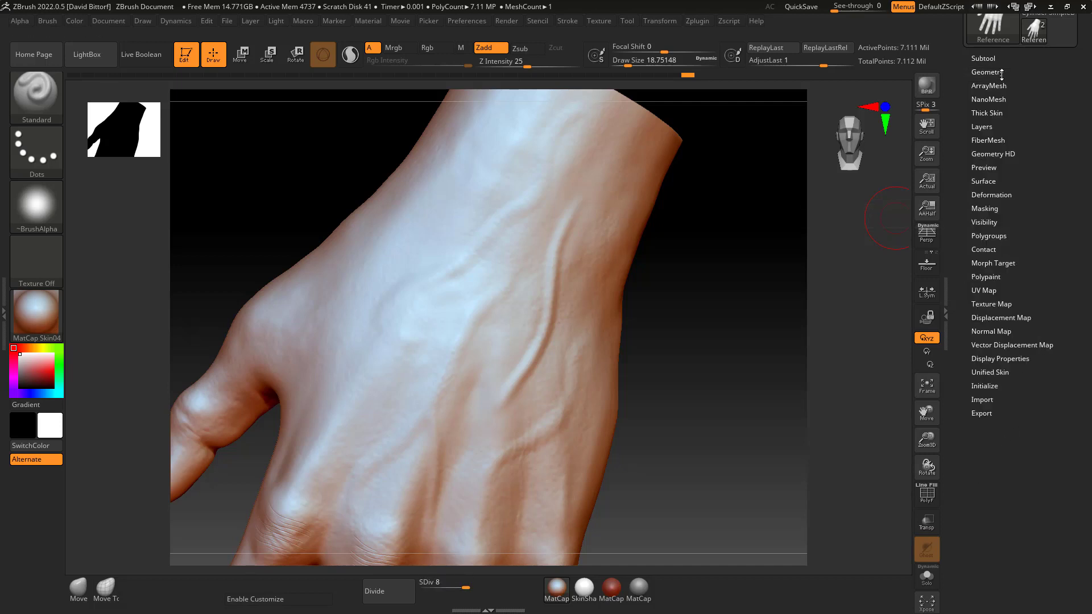
click(985, 127)
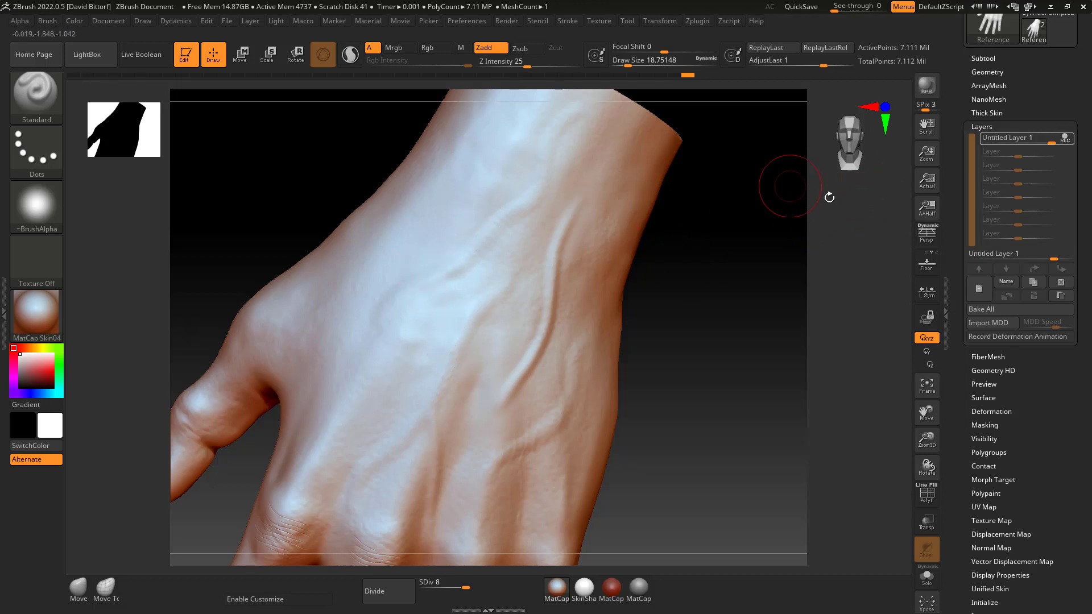
Step: Turn off recording on the vein layer and set its intensity to about 0.5
mouse_move(1059, 142)
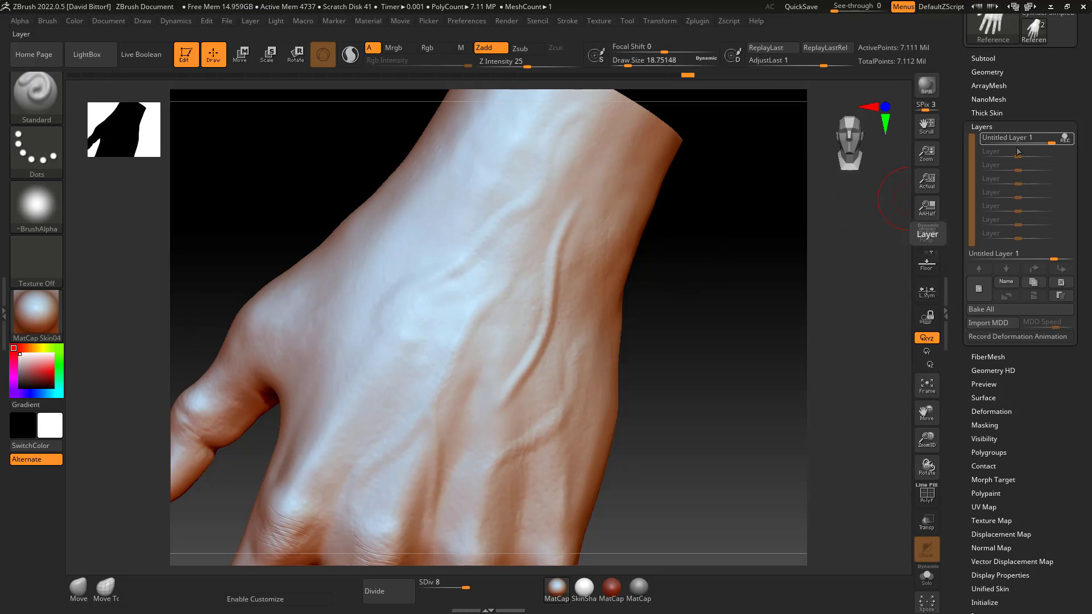
drag(1050, 140, 1042, 139)
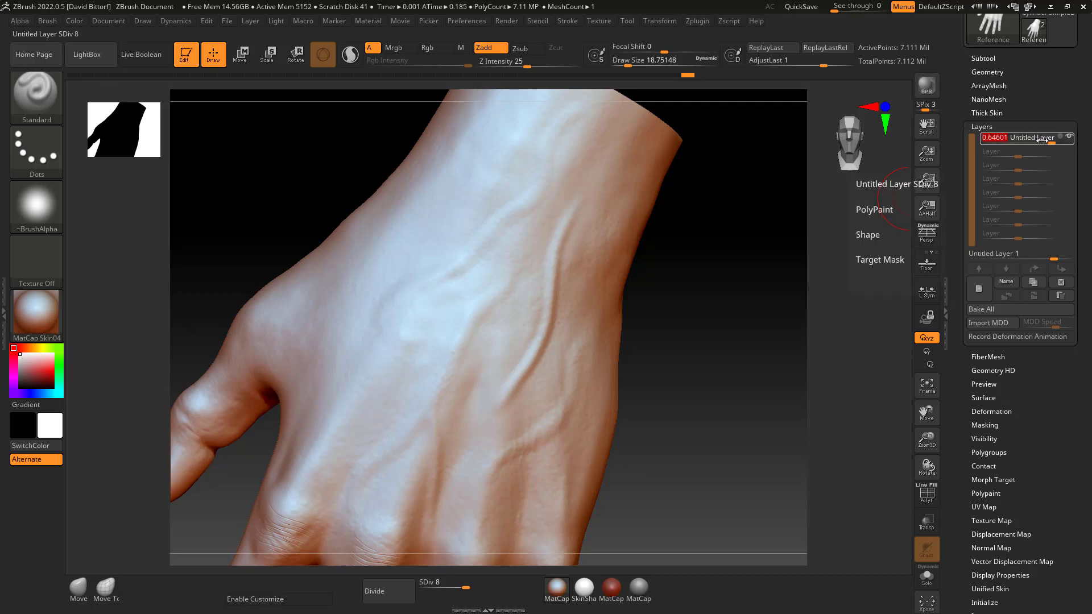
drag(1038, 140, 1035, 138)
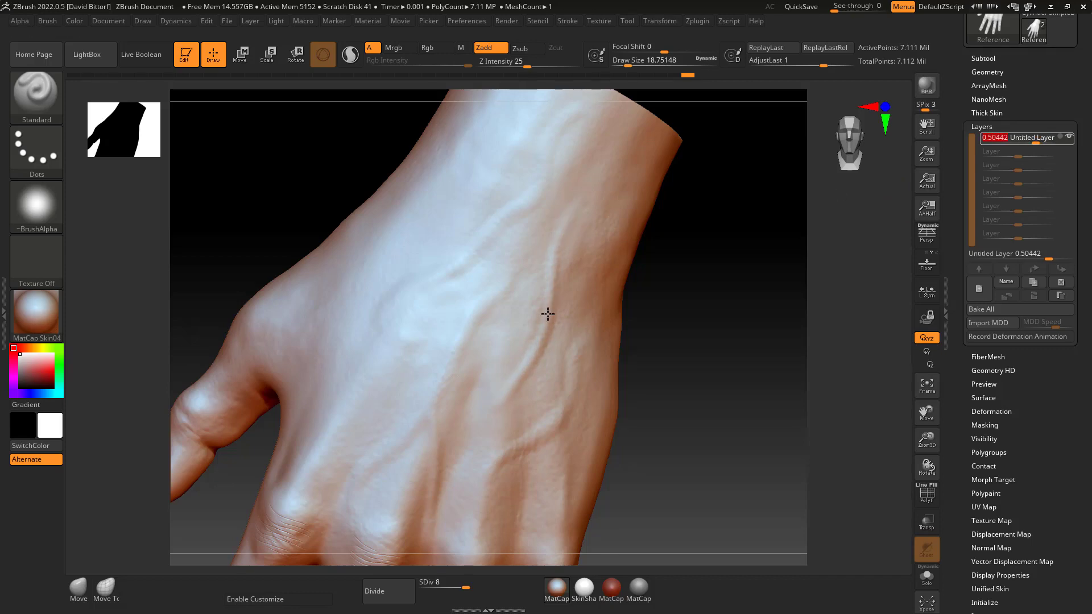
Step: Bake the vein layer into the hand mesh at its reduced intensity
mouse_move(682, 296)
mouse_down()
mouse_move(703, 361)
mouse_move(731, 353)
mouse_move(667, 322)
mouse_up()
drag(575, 218, 659, 318)
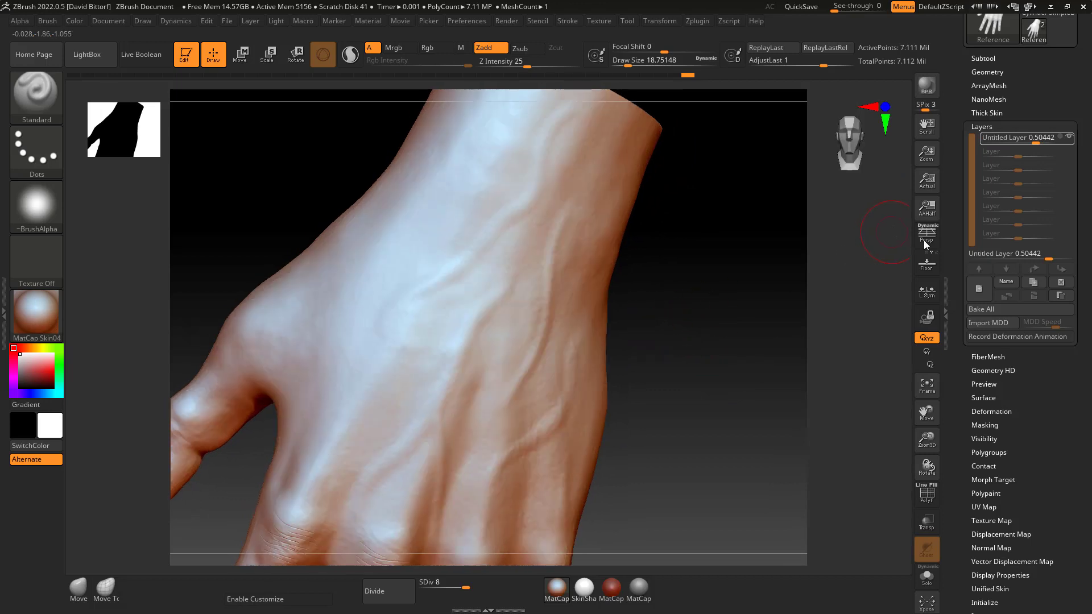
click(996, 309)
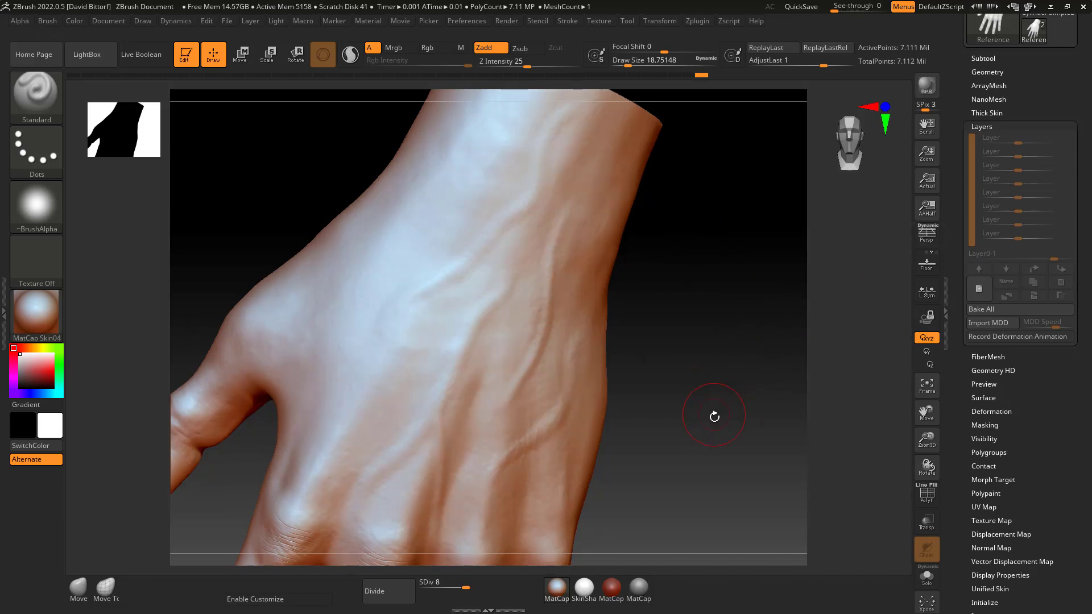
drag(713, 415, 713, 329)
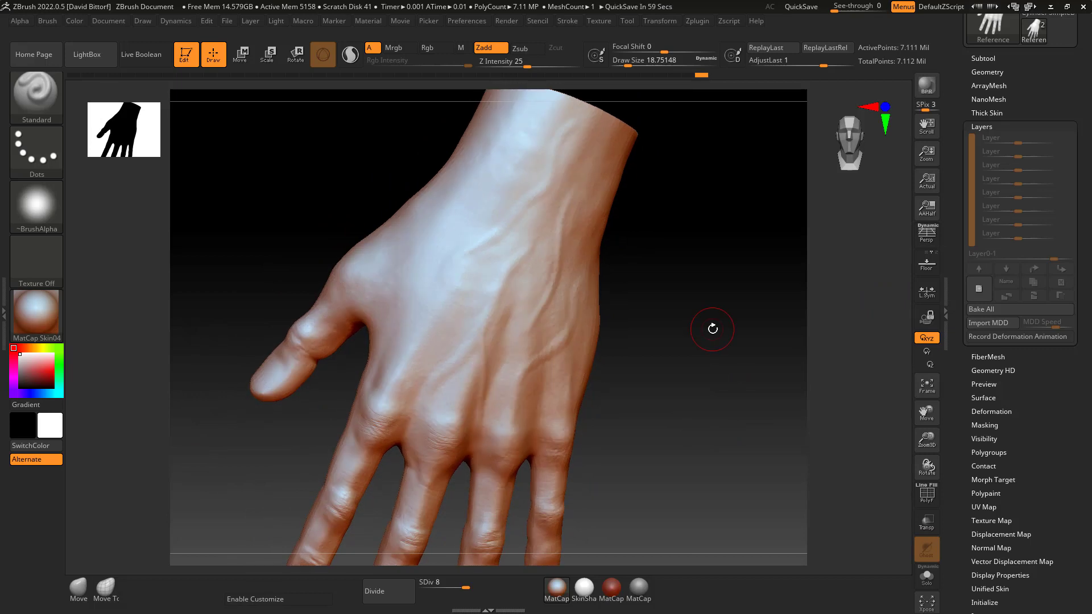